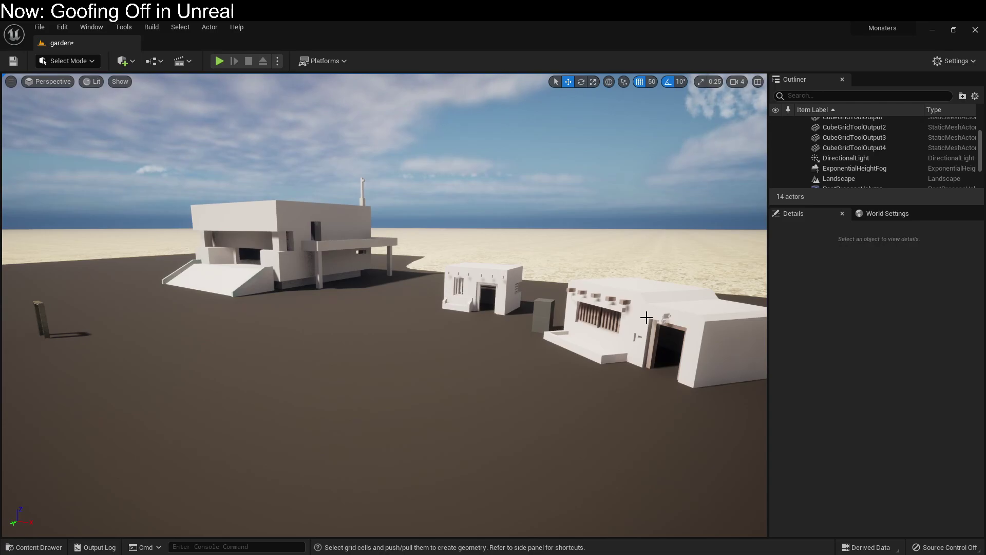
- Select the freestanding door frame mesh and switch the editor to Modeling mode
{"action": "key", "text": "w"}
{"action": "mouse_move", "coordinate": [557, 305]}
{"action": "right_mouse_down"}
{"action": "mouse_move", "coordinate": [411, 277]}
{"action": "mouse_move", "coordinate": [309, 293]}
{"action": "mouse_move", "coordinate": [575, 308]}
{"action": "right_mouse_up"}
{"action": "key", "text": "d"}
{"action": "key", "text": "w"}
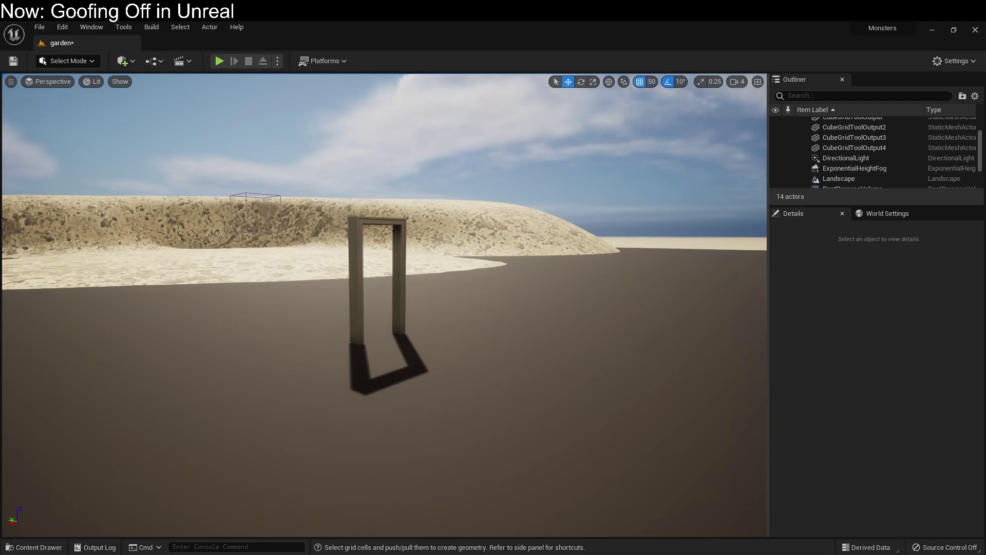
{"action": "left_click", "coordinate": [394, 259]}
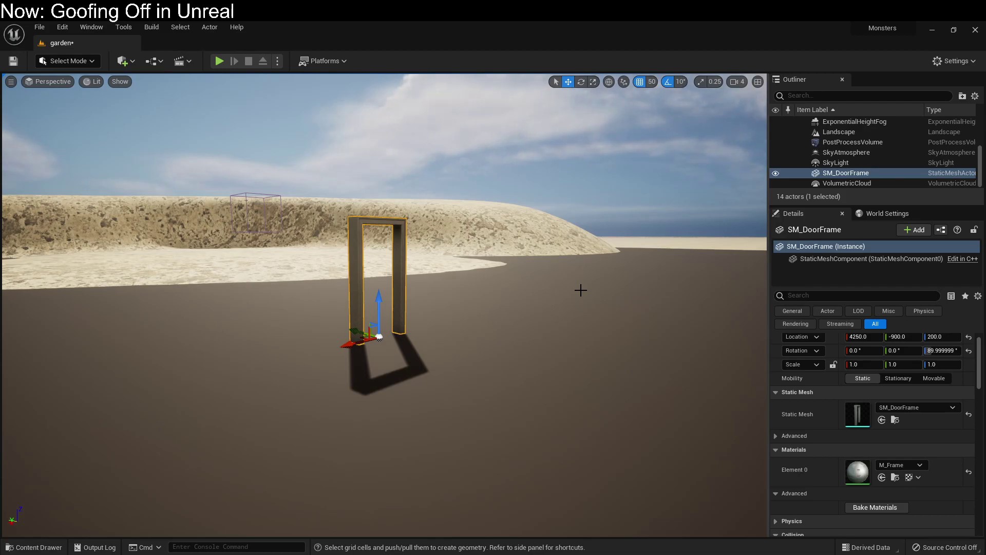
{"action": "left_click", "coordinate": [91, 62]}
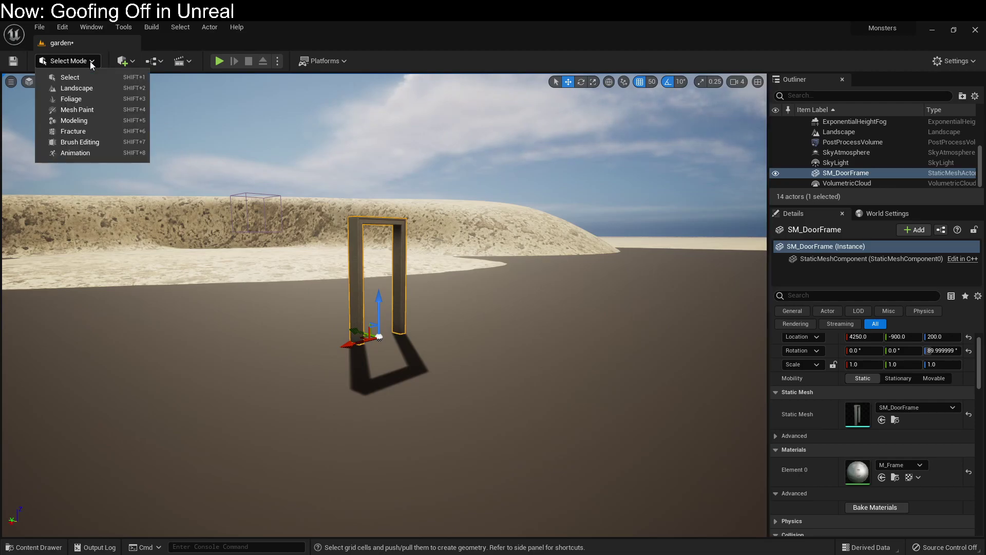
{"action": "left_click", "coordinate": [88, 122]}
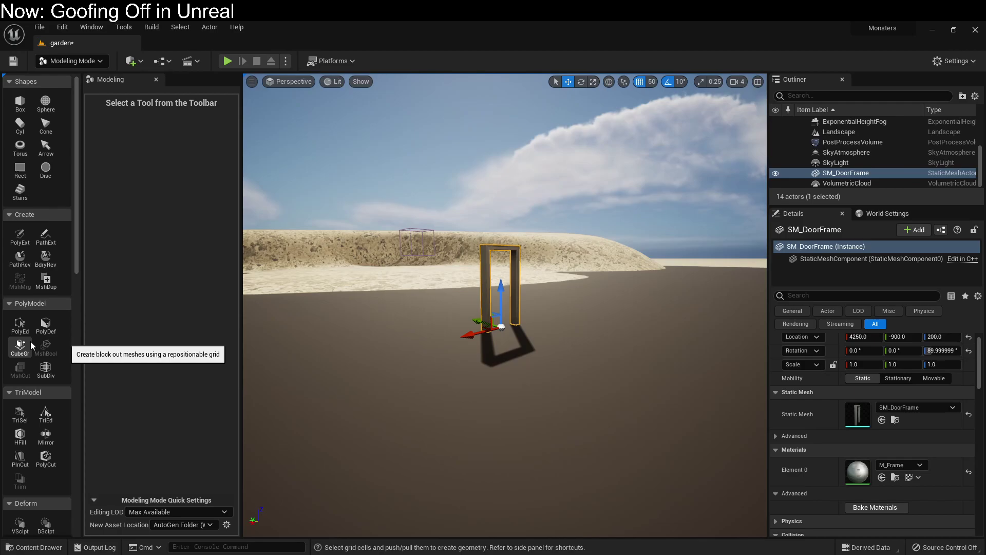
- Try adding Cube Grid blocks on top of the selected door frame mesh, and undo the block changes
{"action": "right_click_drag", "start_coordinate": [390, 329], "coordinate": [383, 436]}
{"action": "right_click_drag", "start_coordinate": [308, 401], "coordinate": [392, 326]}
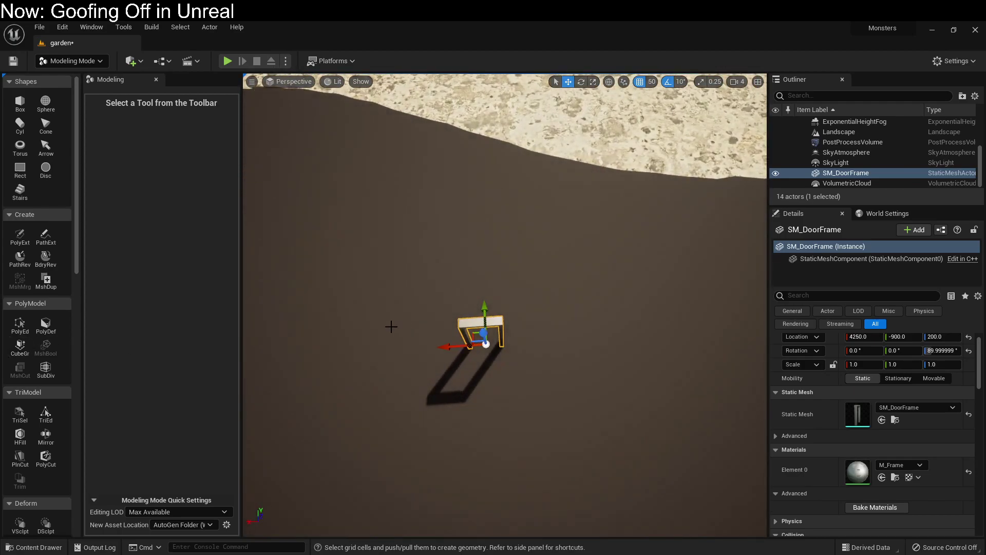
{"action": "left_click", "coordinate": [21, 347]}
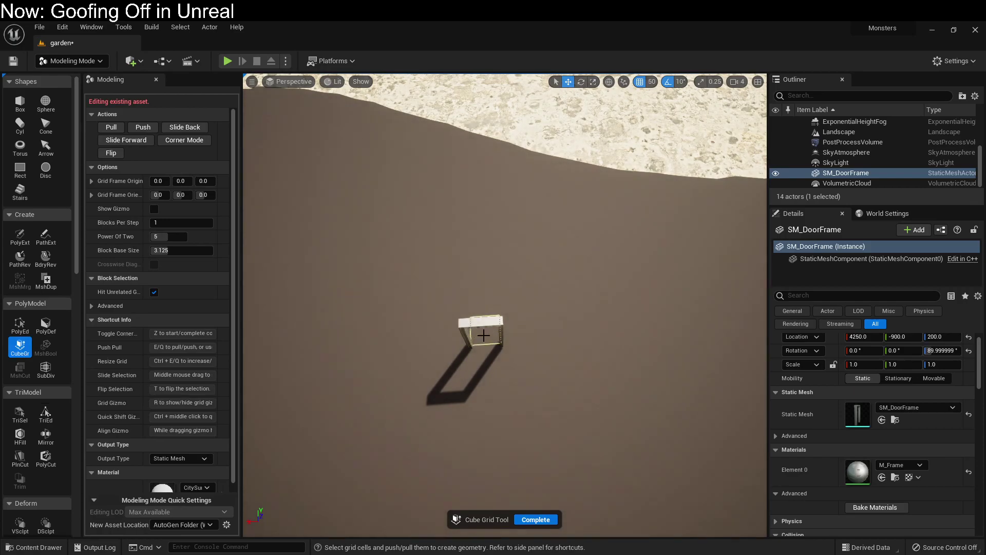
{"action": "left_click_drag", "start_coordinate": [477, 323], "coordinate": [474, 300]}
{"action": "key", "text": "q"}
{"action": "right_click_drag", "start_coordinate": [621, 358], "coordinate": [668, 391]}
{"action": "right_click_drag", "start_coordinate": [489, 272], "coordinate": [494, 172]}
{"action": "key", "text": "w"}
{"action": "right_click_drag", "start_coordinate": [658, 246], "coordinate": [622, 358]}
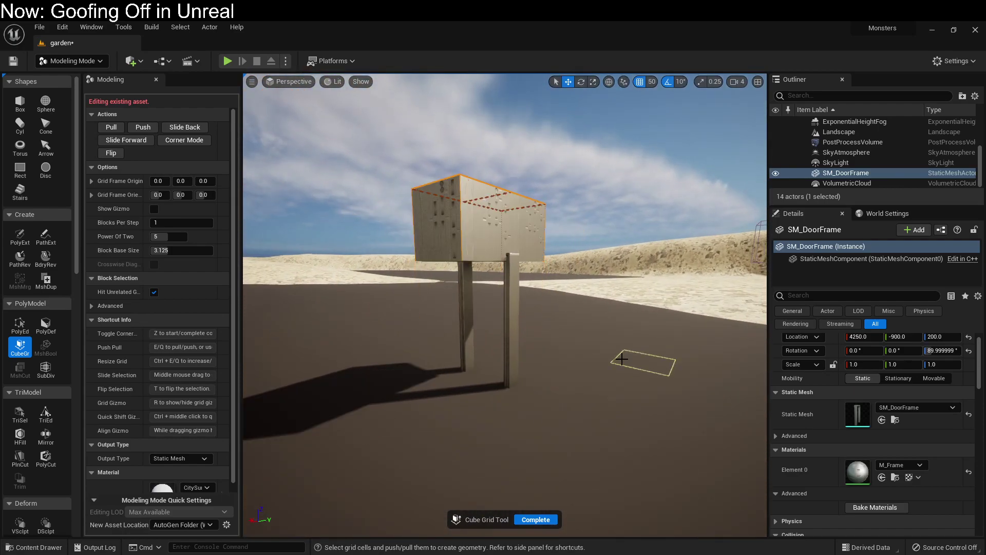
{"action": "key", "text": "ctrl+z"}
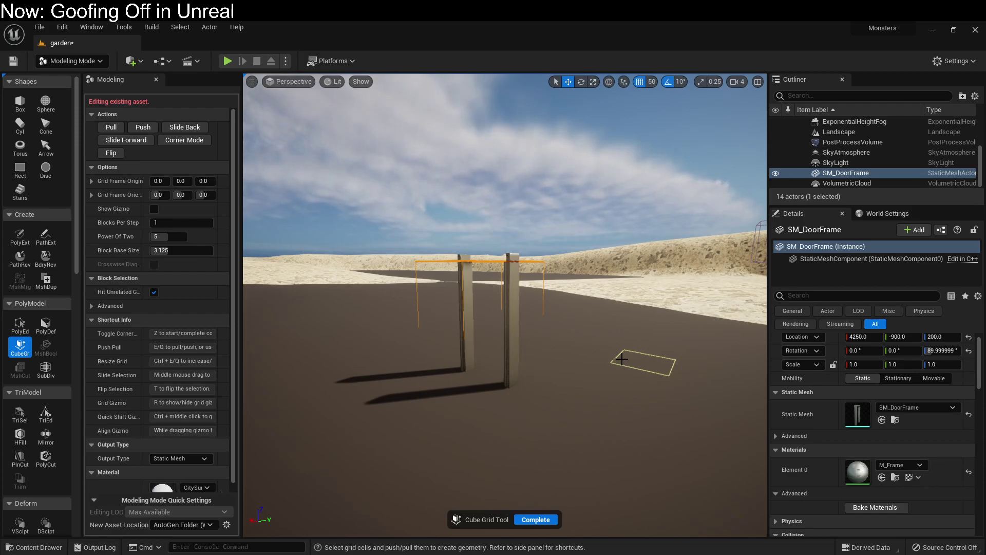
{"action": "key", "text": "ctrl+z"}
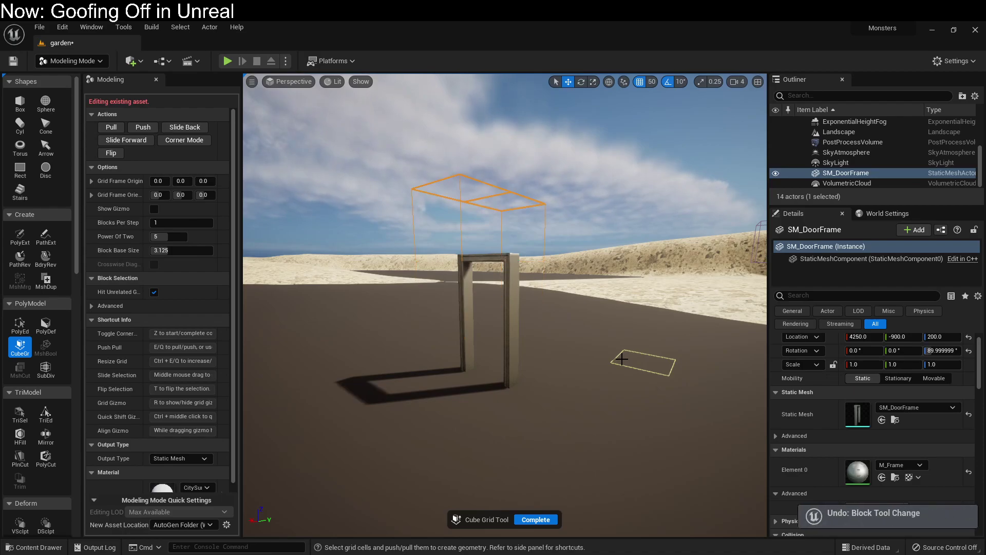
- Exit the Cube Grid tool and deselect the door frame
{"action": "key", "text": "d"}
{"action": "right_click_drag", "start_coordinate": [622, 359], "coordinate": [582, 332]}
{"action": "key", "text": "s"}
{"action": "key", "text": "d"}
{"action": "key", "text": "q"}
{"action": "key", "text": "Escape"}
{"action": "right_click_drag", "start_coordinate": [621, 359], "coordinate": [610, 352]}
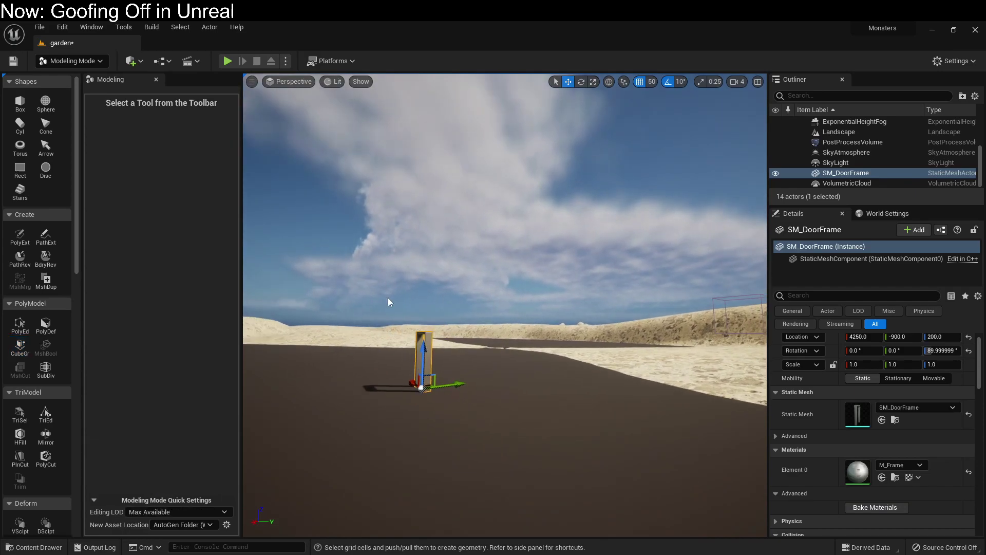
{"action": "key", "text": "Escape"}
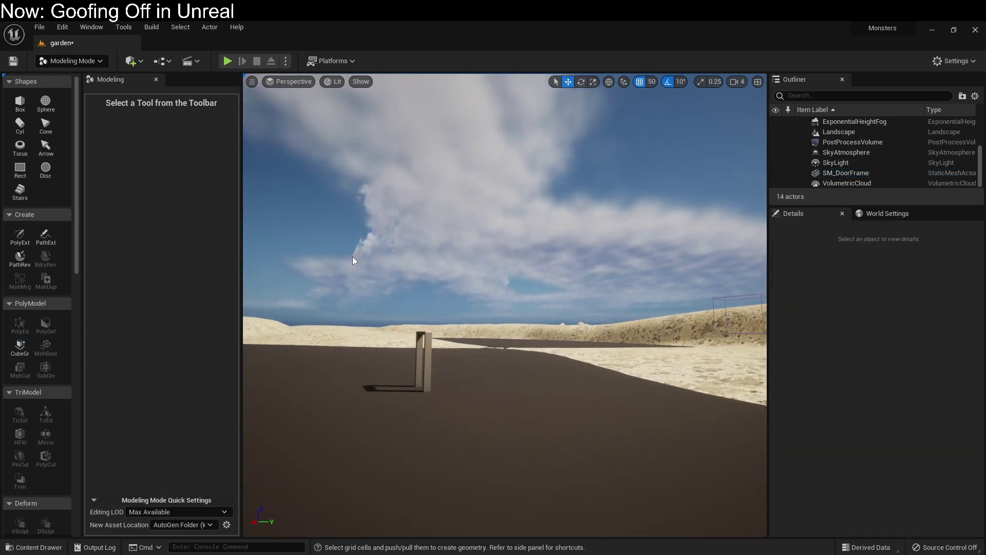
- Start a new Cube Grid mesh and mark a large rectangular footprint on the ground behind the door frame
{"action": "left_click", "coordinate": [19, 345]}
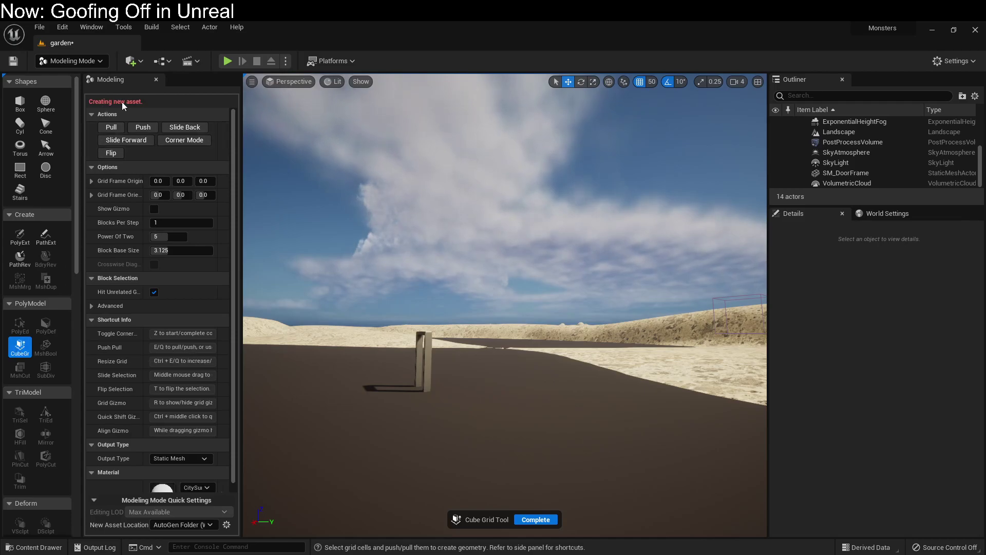
{"action": "mouse_move", "coordinate": [508, 277]}
{"action": "right_mouse_down"}
{"action": "mouse_move", "coordinate": [511, 329]}
{"action": "mouse_move", "coordinate": [512, 294]}
{"action": "right_mouse_up"}
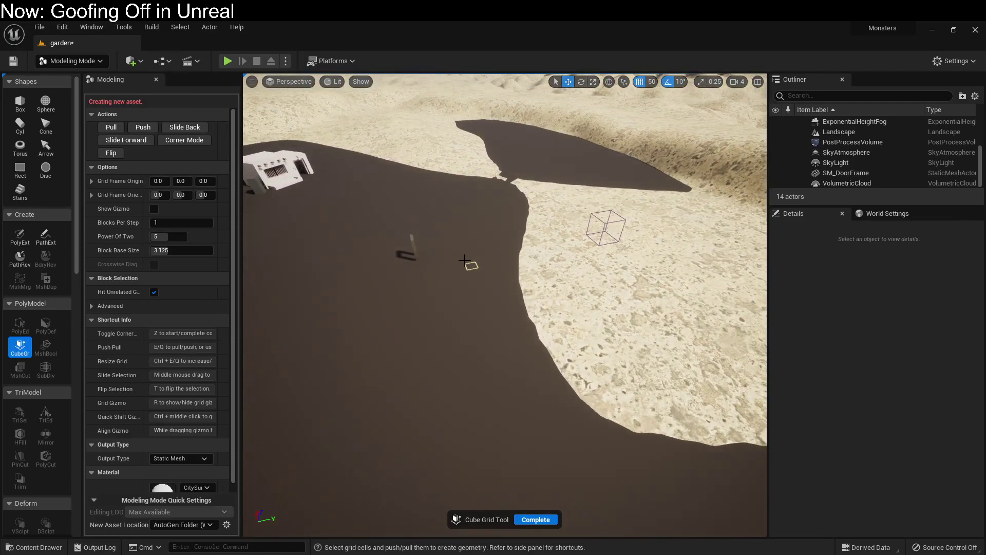
{"action": "left_click_drag", "start_coordinate": [414, 216], "coordinate": [575, 284]}
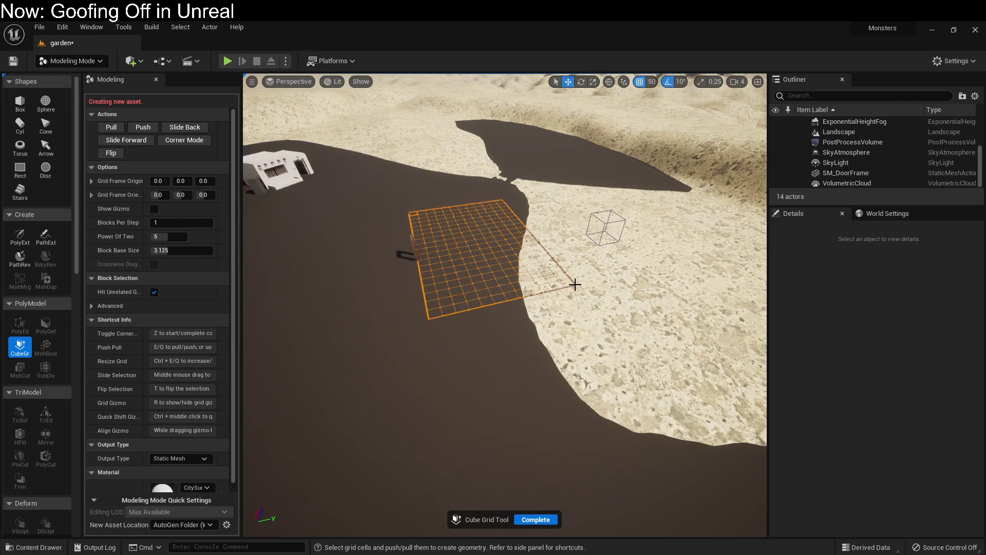
{"action": "key", "text": "a"}
{"action": "right_click_drag", "start_coordinate": [576, 284], "coordinate": [685, 269]}
{"action": "key", "text": "w"}
{"action": "left_click_drag", "start_coordinate": [595, 305], "coordinate": [373, 207]}
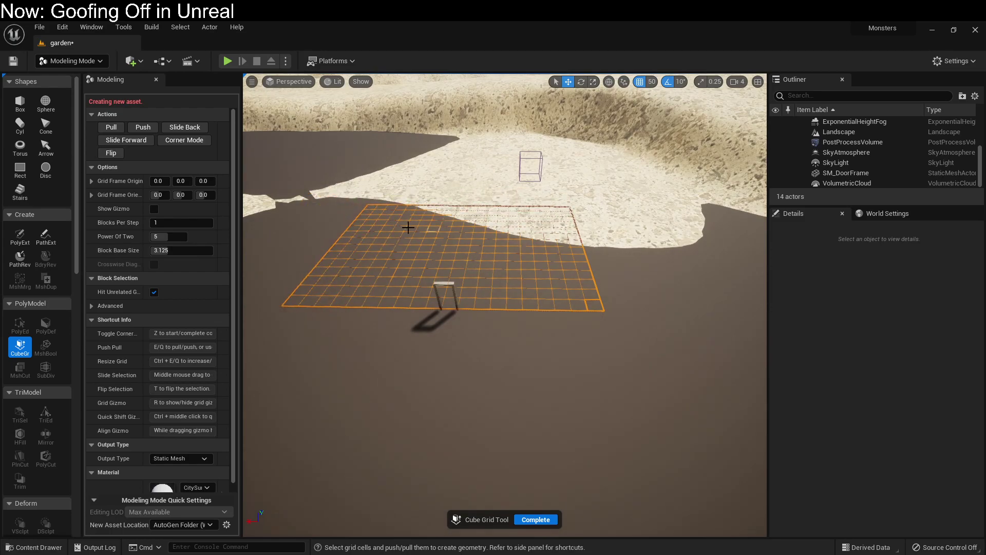
- Raise the marked footprint into a solid block three grid steps high, trying both Pull and Push
{"action": "left_click", "coordinate": [112, 128]}
{"action": "left_click", "coordinate": [111, 128]}
{"action": "left_click", "coordinate": [112, 129]}
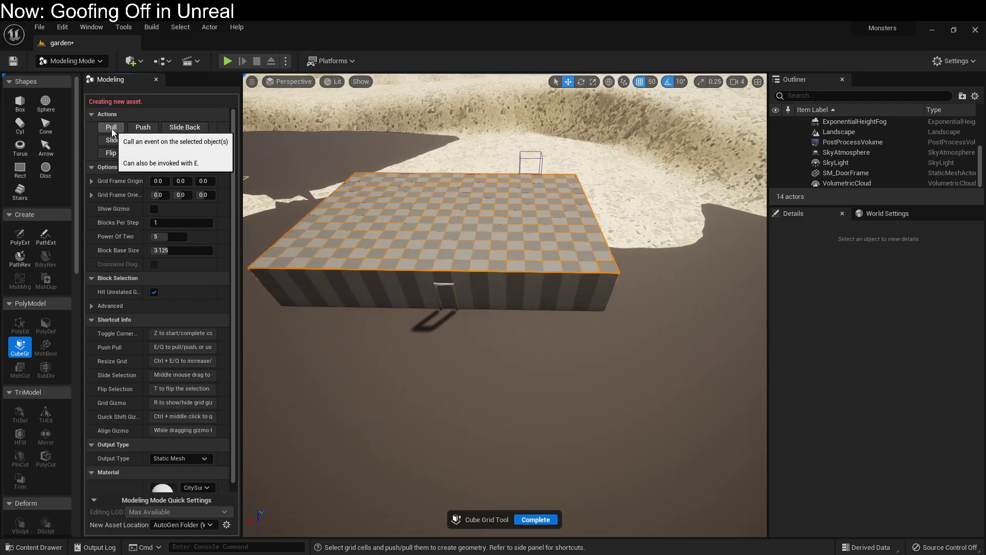
{"action": "left_click", "coordinate": [149, 127]}
{"action": "left_click", "coordinate": [149, 127]}
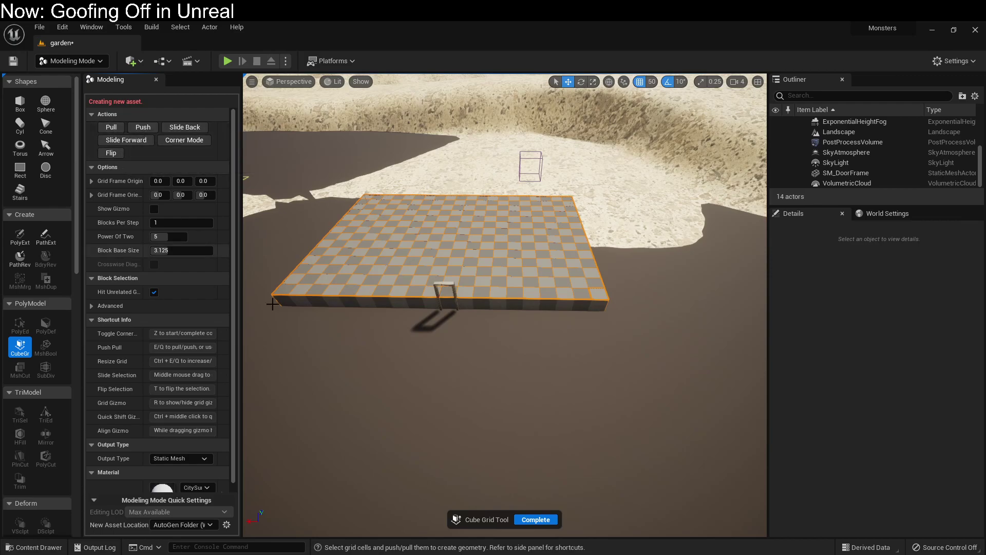
{"action": "key", "text": "e"}
{"action": "key", "text": "e"}
- Hollow out the block's interior, leaving walls one block thick, and cut a doorway through the front wall at the door frame
{"action": "left_click_drag", "start_coordinate": [588, 258], "coordinate": [363, 180]}
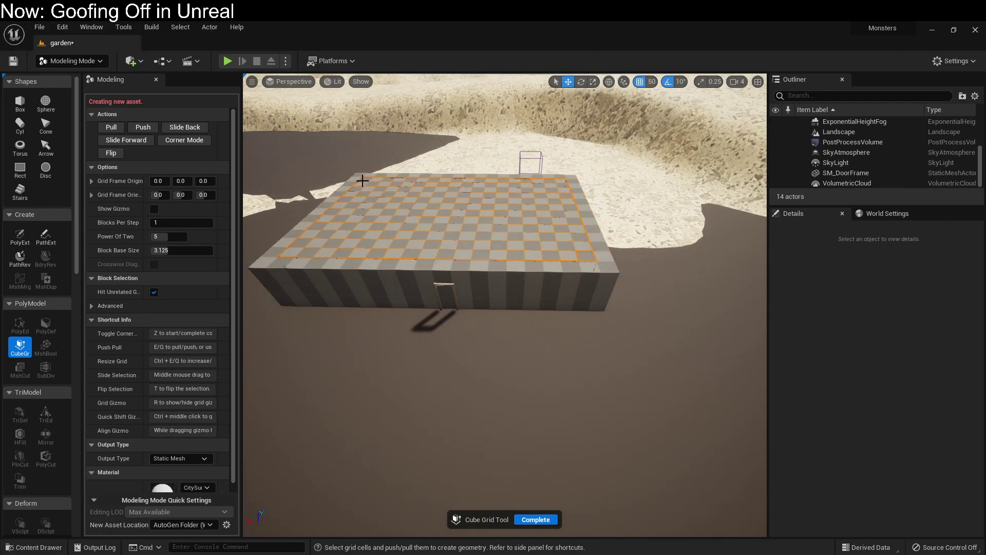
{"action": "key", "text": "q"}
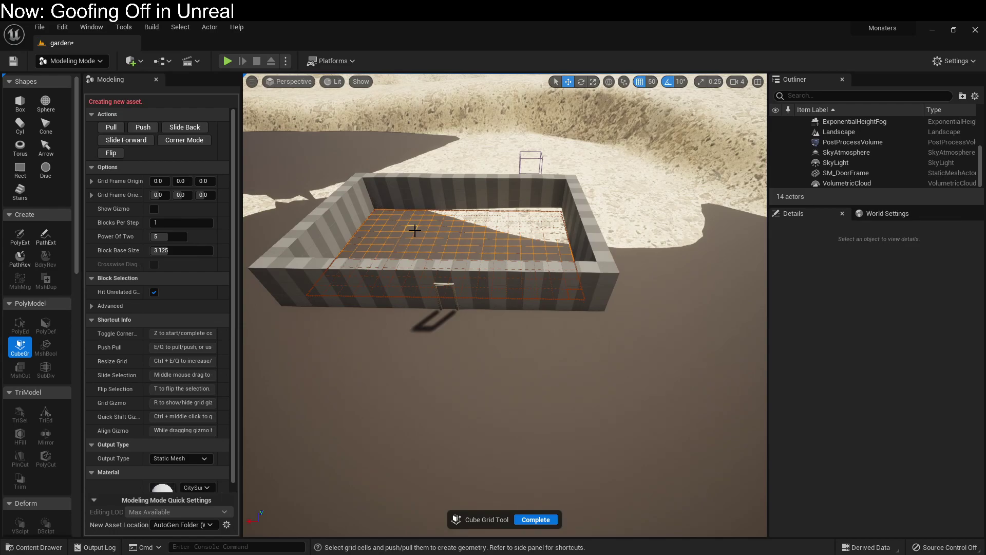
{"action": "right_click_drag", "start_coordinate": [556, 346], "coordinate": [526, 343]}
{"action": "key", "text": "w"}
{"action": "left_click_drag", "start_coordinate": [527, 272], "coordinate": [529, 290]}
{"action": "key", "text": "q"}
{"action": "key", "text": "d"}
{"action": "right_click_drag", "start_coordinate": [598, 326], "coordinate": [455, 315]}
{"action": "key", "text": "w"}
{"action": "key", "text": "a"}
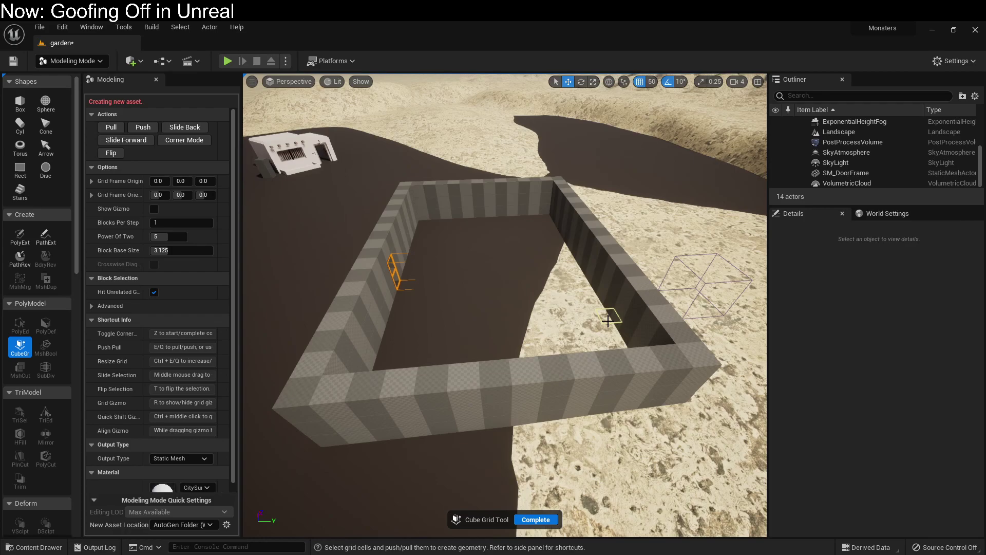
- Mark the building's whole top area and refine the Cube Grid to Power Of Two 3
{"action": "left_click_drag", "start_coordinate": [313, 391], "coordinate": [540, 210]}
{"action": "key", "text": "e"}
{"action": "key", "text": "e"}
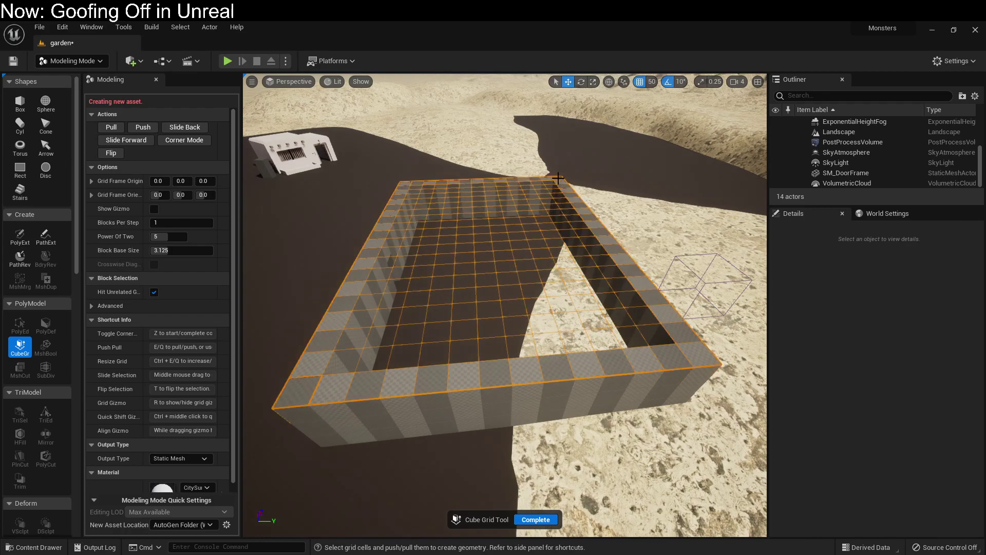
{"action": "right_click_drag", "start_coordinate": [527, 265], "coordinate": [518, 253]}
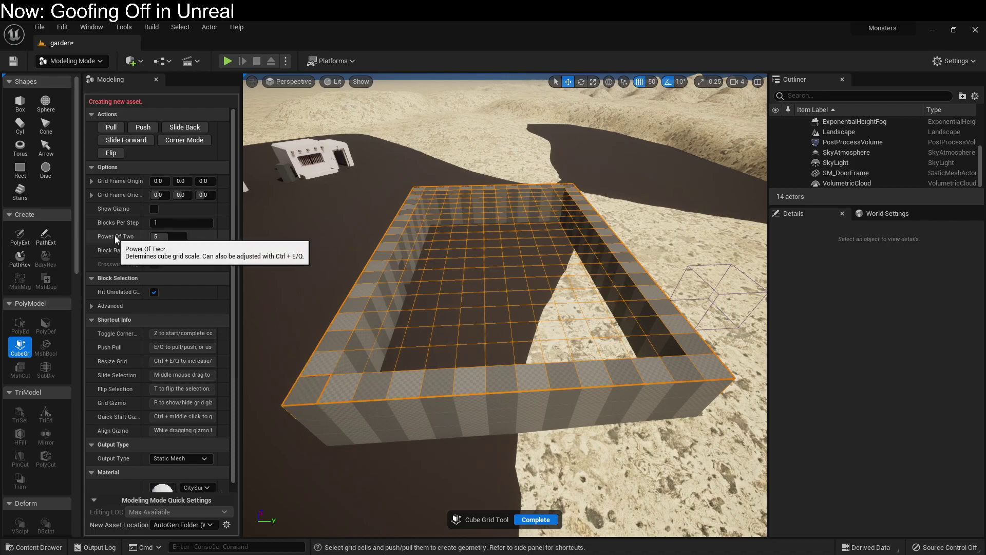
{"action": "mouse_move", "coordinate": [169, 238]}
{"action": "left_mouse_down"}
{"action": "mouse_move", "coordinate": [181, 239]}
{"action": "mouse_move", "coordinate": [162, 239]}
{"action": "left_mouse_up"}
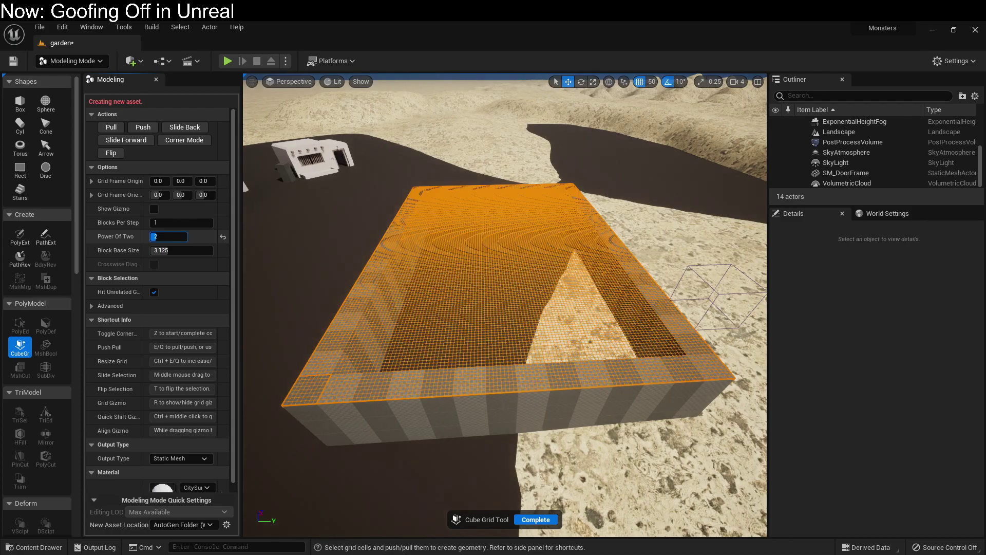
{"action": "key", "text": "ctrl+e"}
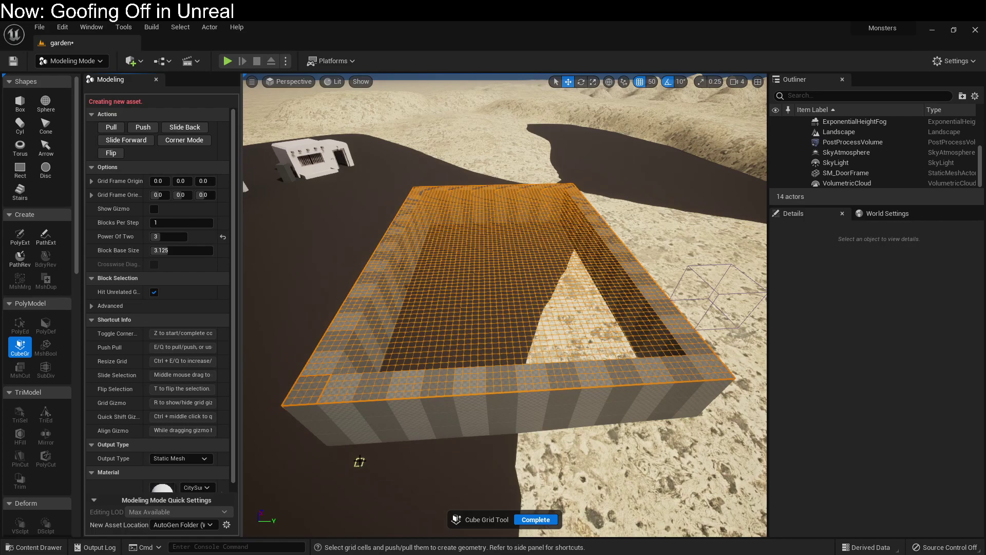
- Thin the walls by pushing the top area down on the finer grid, leaving only a narrow outer rim
{"action": "left_click_drag", "start_coordinate": [319, 399], "coordinate": [402, 338]}
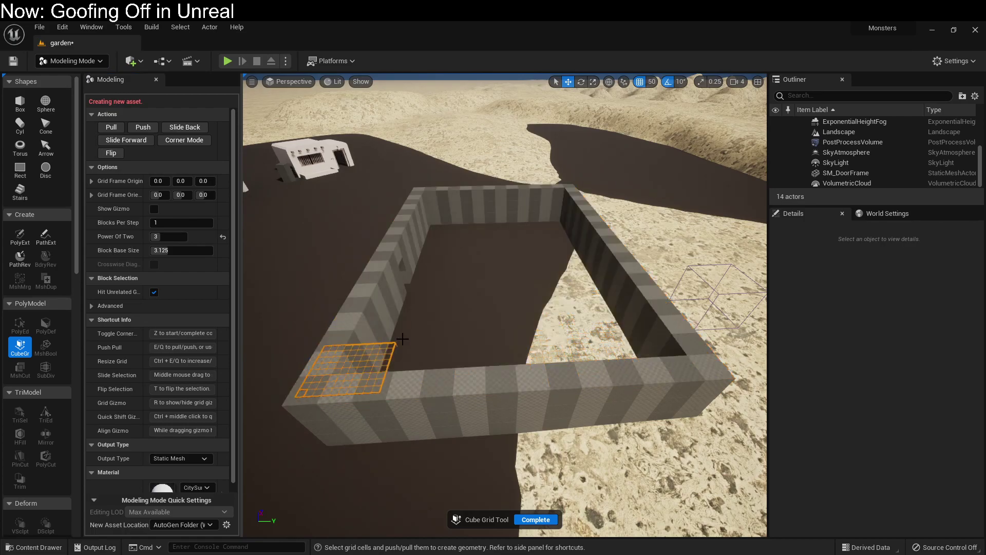
{"action": "mouse_move", "coordinate": [540, 240]}
{"action": "left_mouse_down"}
{"action": "mouse_move", "coordinate": [573, 187]}
{"action": "mouse_move", "coordinate": [529, 218]}
{"action": "mouse_move", "coordinate": [532, 226]}
{"action": "left_mouse_up"}
{"action": "right_click_drag", "start_coordinate": [533, 226], "coordinate": [365, 211]}
{"action": "right_click_drag", "start_coordinate": [514, 249], "coordinate": [631, 302]}
{"action": "left_click", "coordinate": [592, 345], "text": "shift"}
{"action": "right_click_drag", "start_coordinate": [591, 345], "coordinate": [360, 262]}
{"action": "right_click_drag", "start_coordinate": [395, 343], "coordinate": [648, 347]}
{"action": "key", "text": "q"}
{"action": "key", "text": "q"}
{"action": "key", "text": "q"}
{"action": "key", "text": "q"}
{"action": "key", "text": "q"}
{"action": "key", "text": "q"}
{"action": "key", "text": "q"}
{"action": "key", "text": "q"}
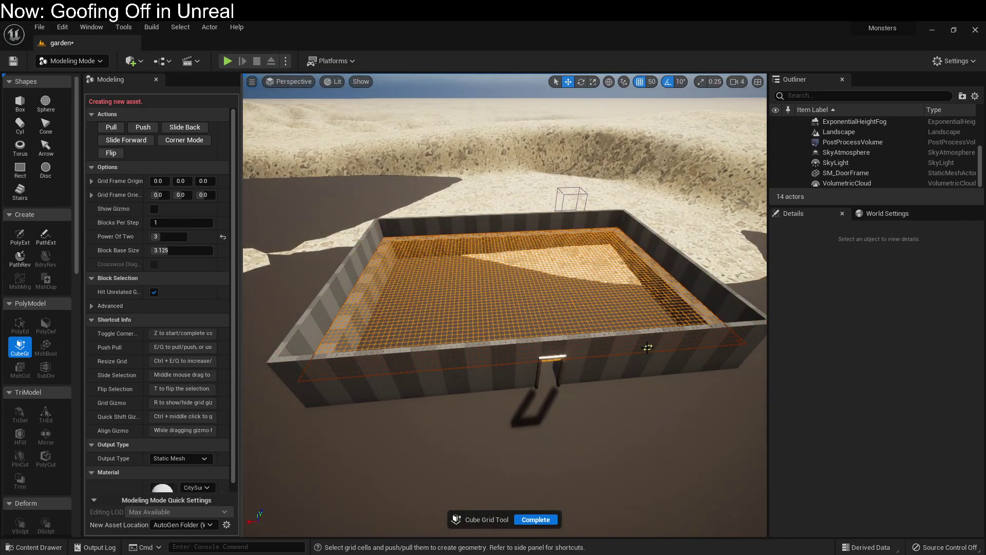
- Mark the building's entire top area, covering both the thin walls and the open interior
{"action": "right_click_drag", "start_coordinate": [647, 360], "coordinate": [463, 303]}
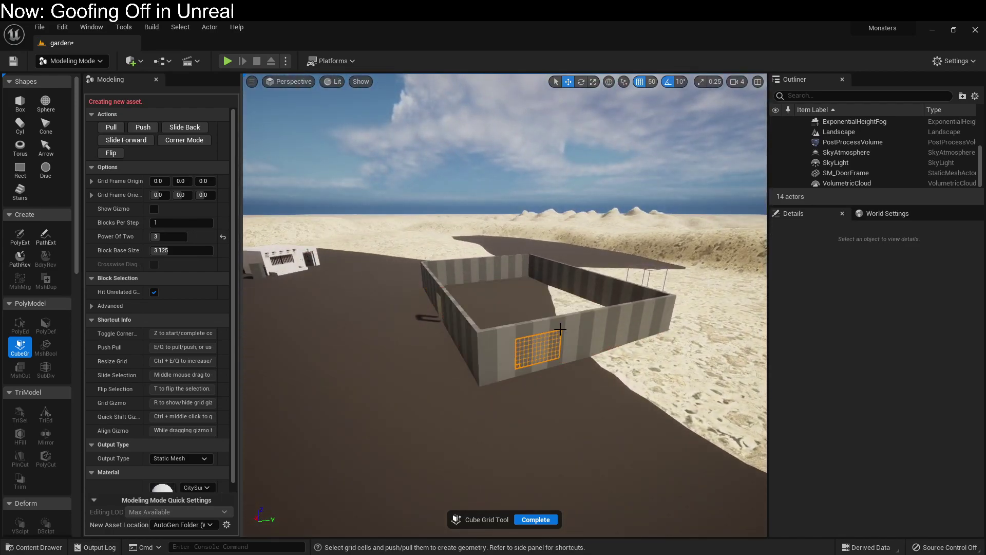
{"action": "right_click_drag", "start_coordinate": [536, 429], "coordinate": [432, 306]}
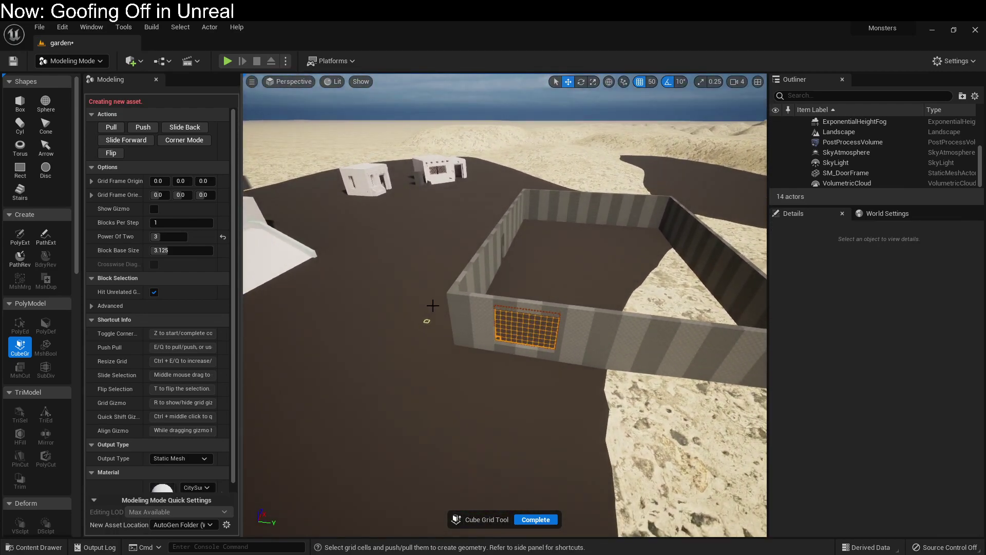
{"action": "left_click_drag", "start_coordinate": [550, 230], "coordinate": [674, 198]}
{"action": "right_click_drag", "start_coordinate": [674, 199], "coordinate": [462, 234]}
{"action": "right_click_drag", "start_coordinate": [697, 213], "coordinate": [693, 191]}
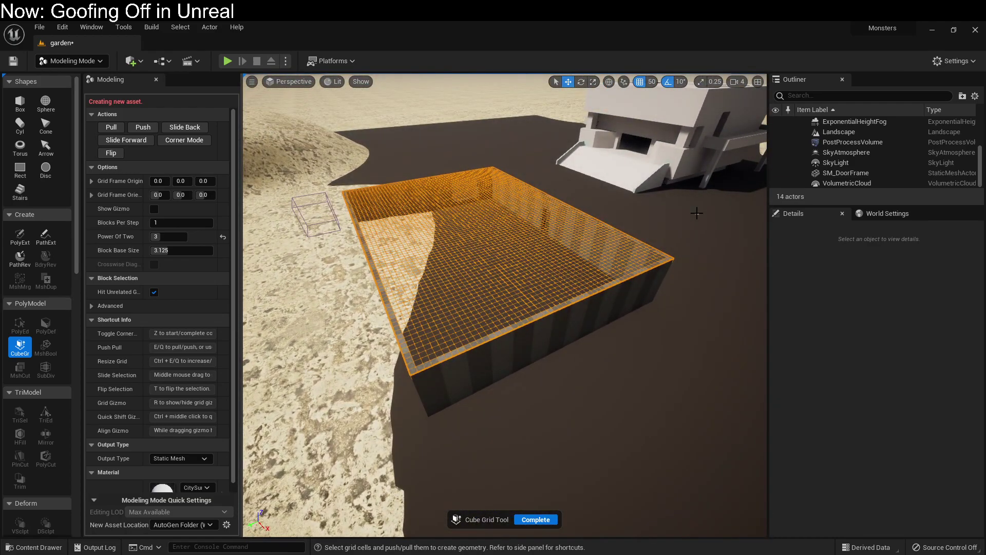
{"action": "key", "text": "e"}
{"action": "right_click_drag", "start_coordinate": [689, 293], "coordinate": [591, 226]}
{"action": "right_click_drag", "start_coordinate": [682, 221], "coordinate": [455, 321]}
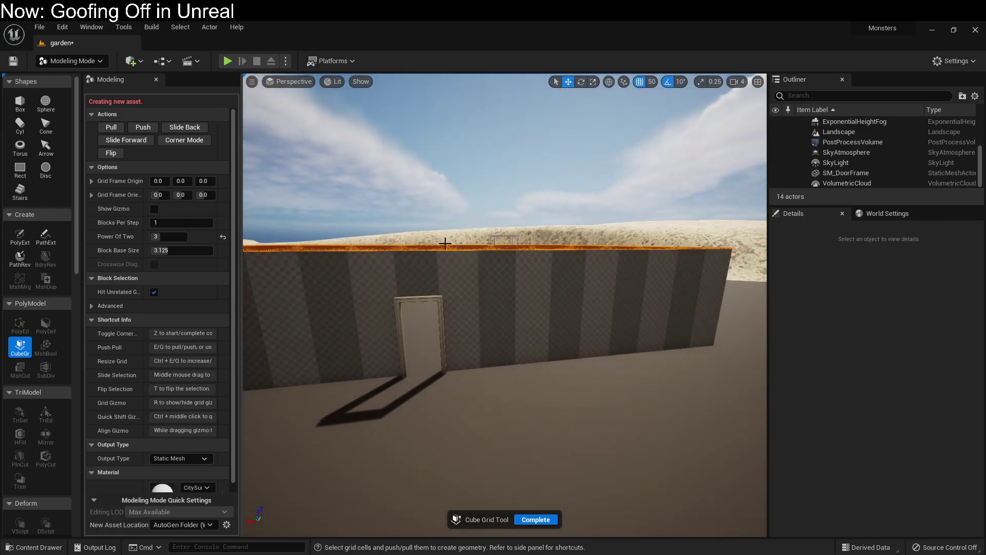
- Check the wall above the doorway against the Power Of Two 5 grid, and return the grid to Power Of Two 3
{"action": "right_click_drag", "start_coordinate": [469, 242], "coordinate": [536, 282]}
{"action": "key", "text": "ctrl+e"}
{"action": "key", "text": "ctrl+e"}
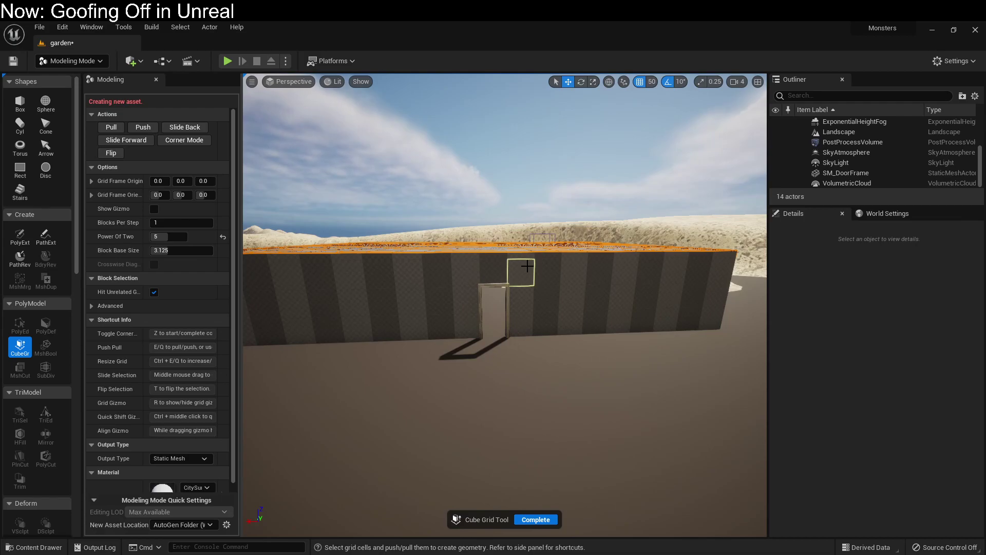
{"action": "key", "text": "ctrl+q"}
{"action": "key", "text": "ctrl+q"}
{"action": "key", "text": "s"}
{"action": "right_click_drag", "start_coordinate": [527, 271], "coordinate": [622, 334]}
{"action": "key", "text": "a"}
{"action": "key", "text": "q"}
{"action": "key", "text": "q"}
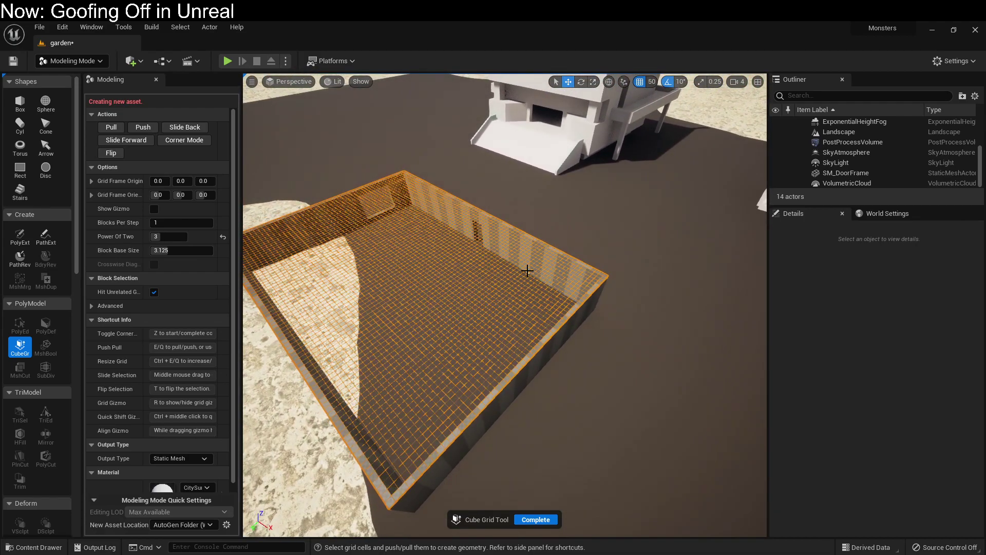
- Pull the marked top area up one grid step to close the building with a thin flat roof
{"action": "key", "text": "e"}
{"action": "right_click_drag", "start_coordinate": [527, 271], "coordinate": [411, 183]}
{"action": "key", "text": "d"}
{"action": "right_click_drag", "start_coordinate": [535, 229], "coordinate": [597, 240]}
{"action": "key", "text": "s"}
- Set the grid back to Power Of Two 5, inspect the building around the doorway and complete the Cube Grid mesh
{"action": "key", "text": "ctrl+e"}
{"action": "key", "text": "ctrl+e"}
{"action": "key", "text": "ctrl+e"}
{"action": "key", "text": "ctrl+q"}
{"action": "right_click_drag", "start_coordinate": [578, 254], "coordinate": [534, 255]}
{"action": "key", "text": "s"}
{"action": "key", "text": "w"}
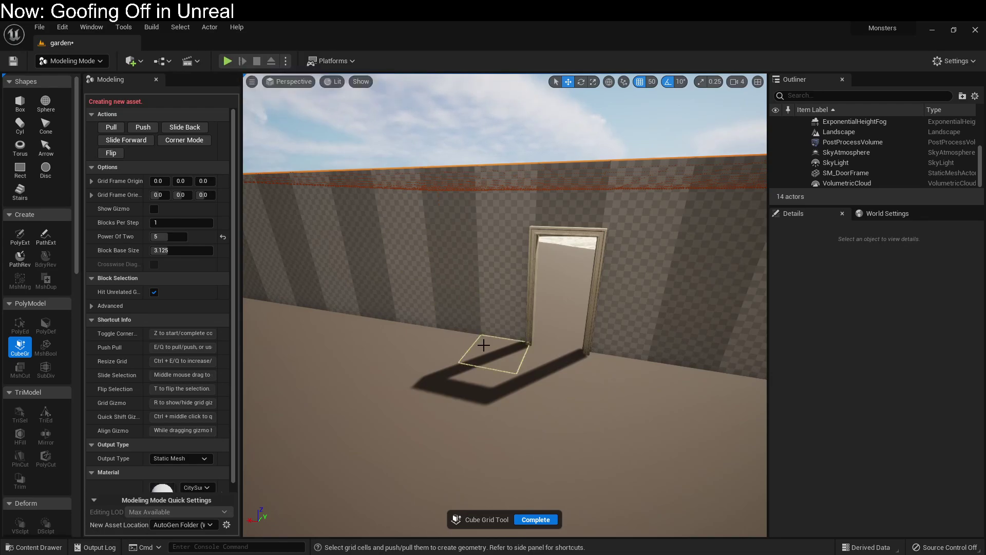
{"action": "mouse_move", "coordinate": [484, 345]}
{"action": "right_mouse_down"}
{"action": "mouse_move", "coordinate": [474, 396]}
{"action": "mouse_move", "coordinate": [483, 345]}
{"action": "right_mouse_up"}
{"action": "key", "text": "s"}
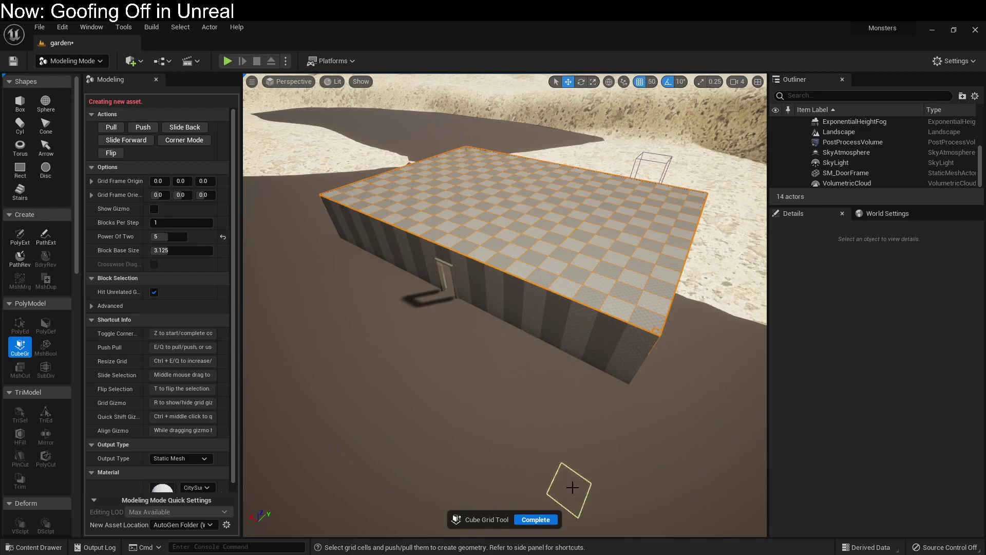
{"action": "left_click", "coordinate": [536, 520]}
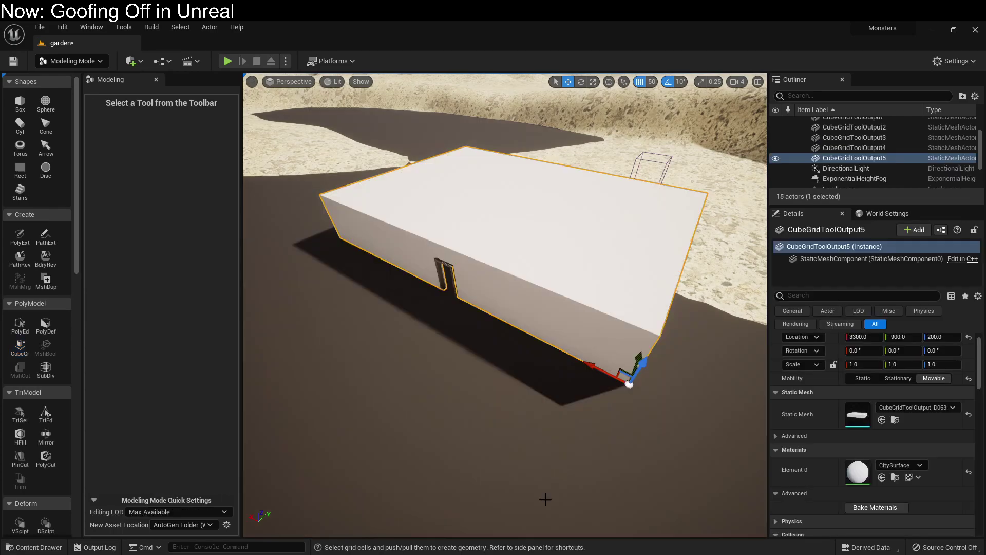
- Play the level, walk through the new building's doorway to check its interior and exterior, and stop playing
{"action": "right_click_drag", "start_coordinate": [493, 288], "coordinate": [452, 242]}
{"action": "left_click", "coordinate": [228, 61]}
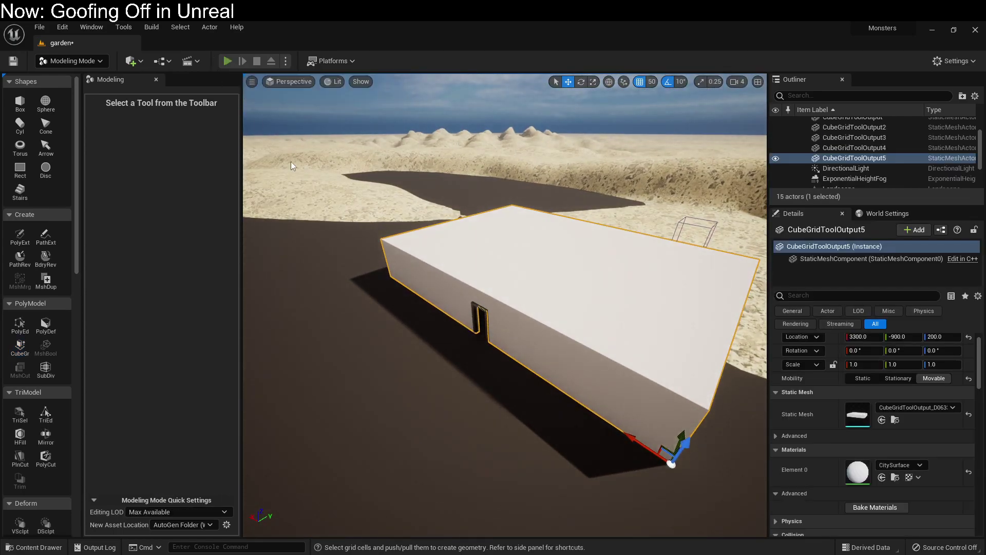
{"action": "key", "text": "w"}
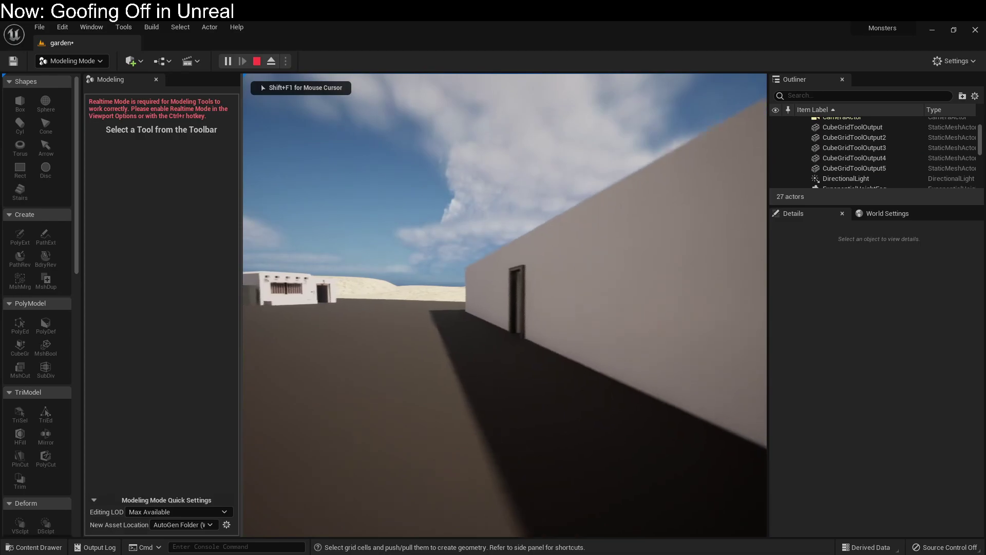
{"action": "key", "text": "d"}
{"action": "key", "text": "a"}
{"action": "key", "text": "w"}
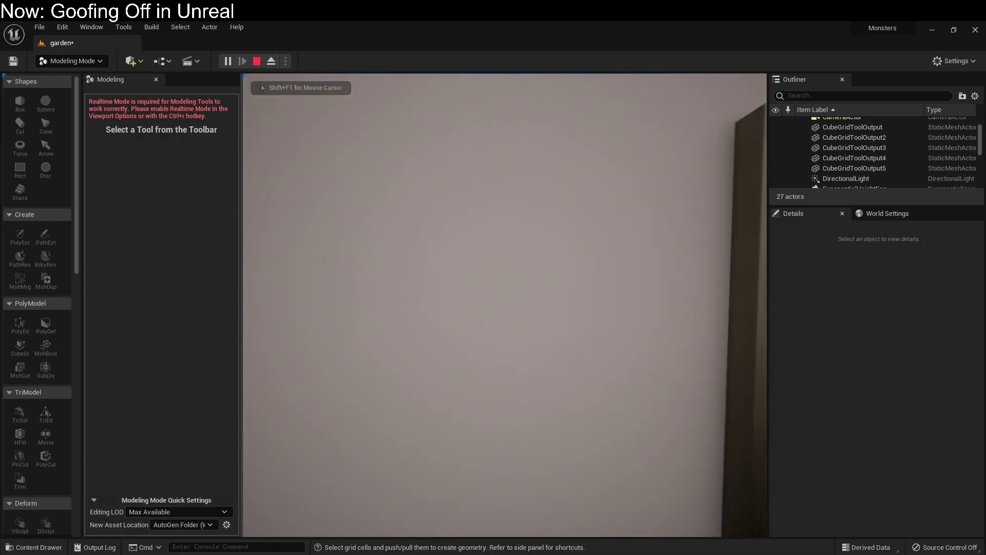
{"action": "key", "text": "d"}
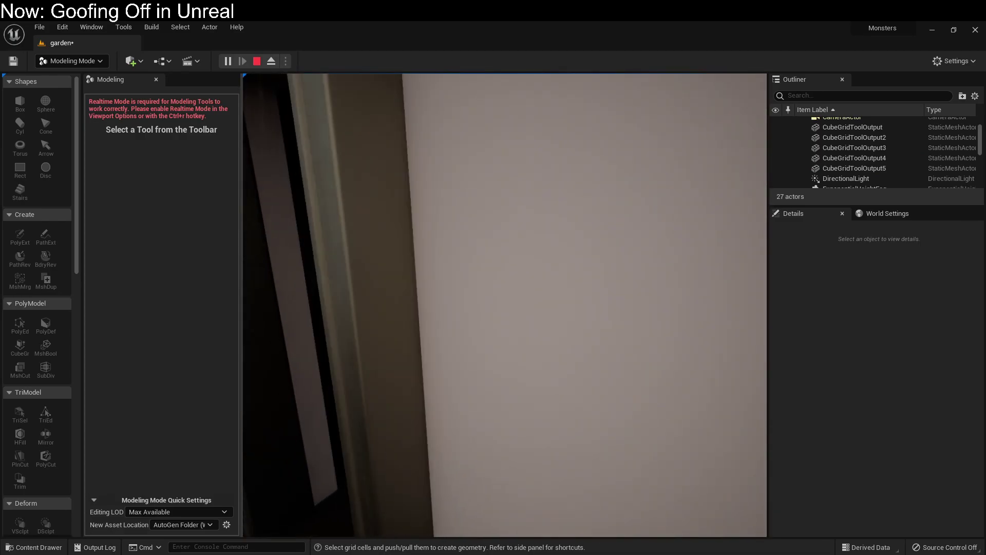
{"action": "key", "text": "w"}
{"action": "key", "text": "w"}
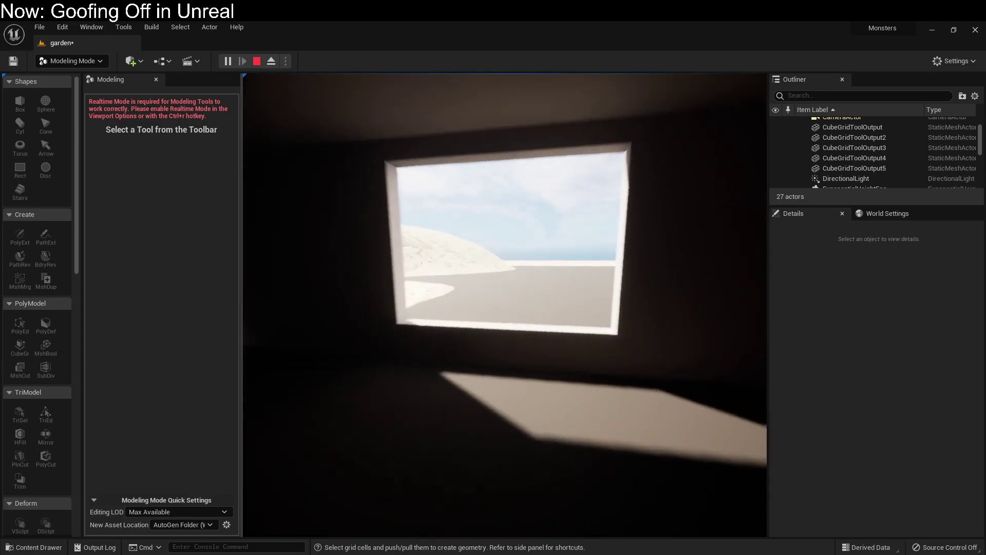
{"action": "key", "text": "s"}
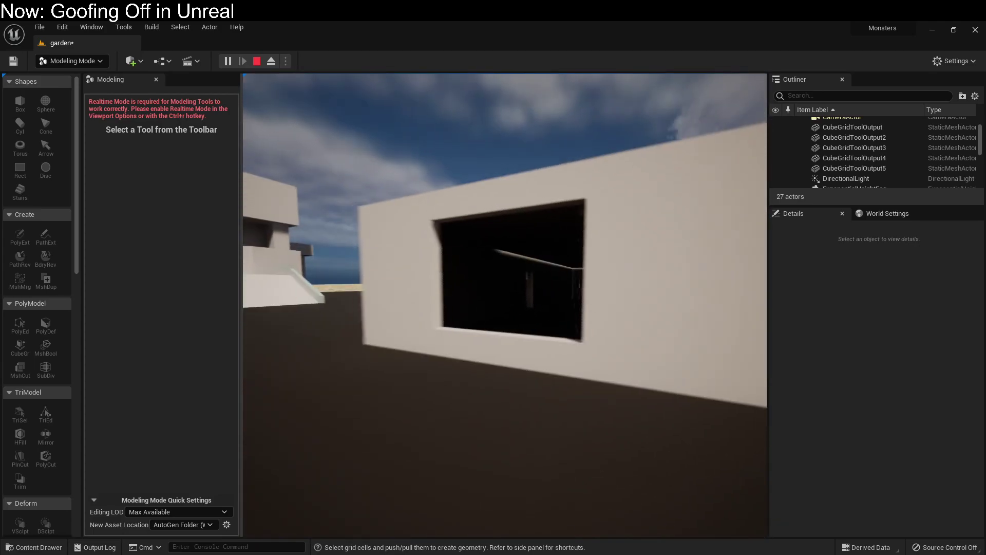
{"action": "key", "text": "w"}
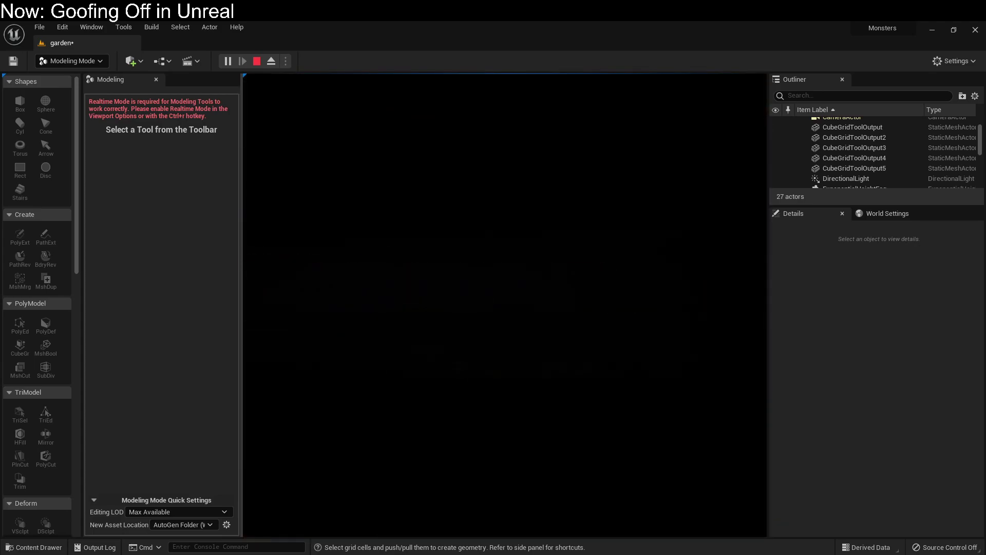
{"action": "key", "text": "w"}
{"action": "key", "text": "s"}
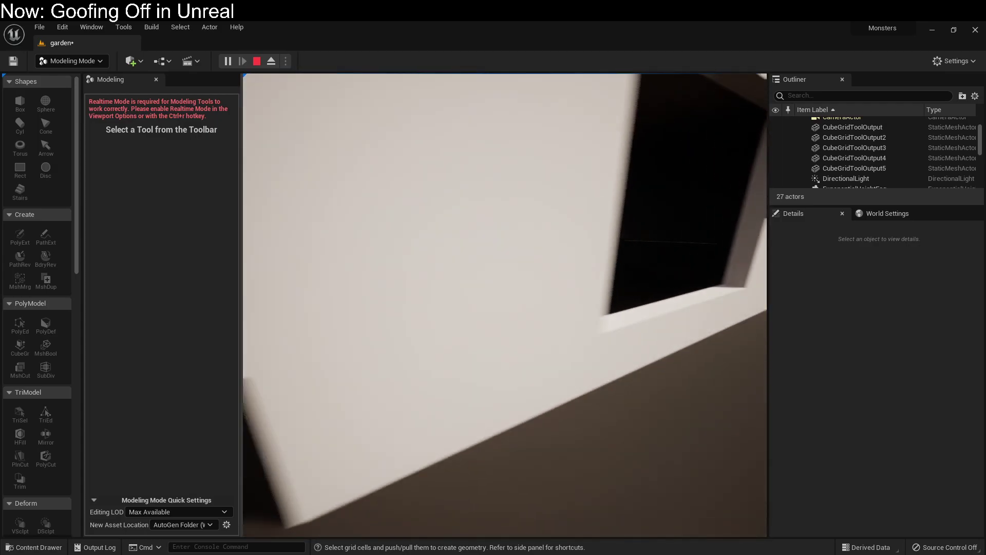
{"action": "key", "text": "Escape"}
- Reopen the building in Cube Grid and raise the roof section above the doorway, including the wider strip along the front edge, one grid step
{"action": "key", "text": "s"}
{"action": "right_click_drag", "start_coordinate": [505, 305], "coordinate": [545, 309]}
{"action": "key", "text": "w"}
{"action": "key", "text": "s"}
{"action": "key", "text": "w"}
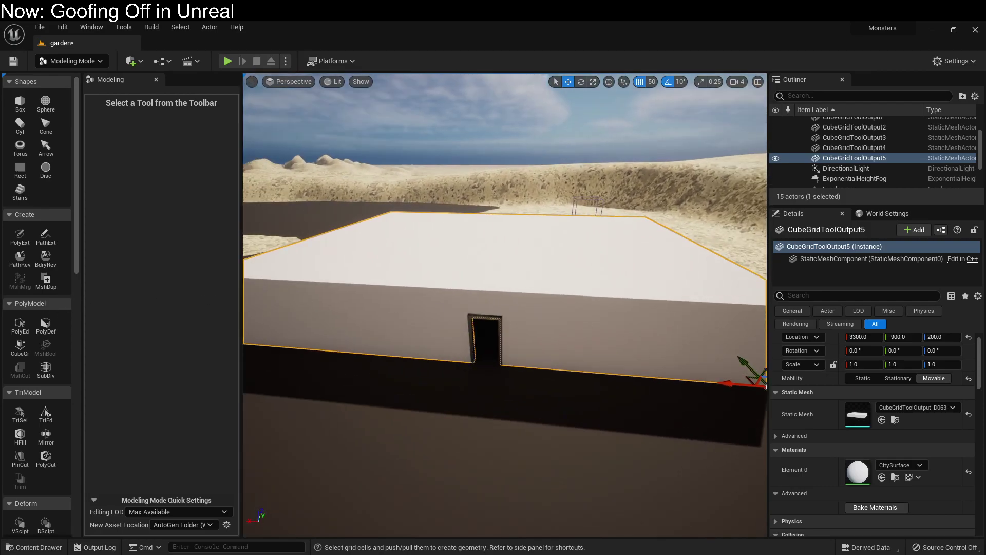
{"action": "left_click", "coordinate": [20, 347]}
{"action": "right_click_drag", "start_coordinate": [431, 251], "coordinate": [447, 213]}
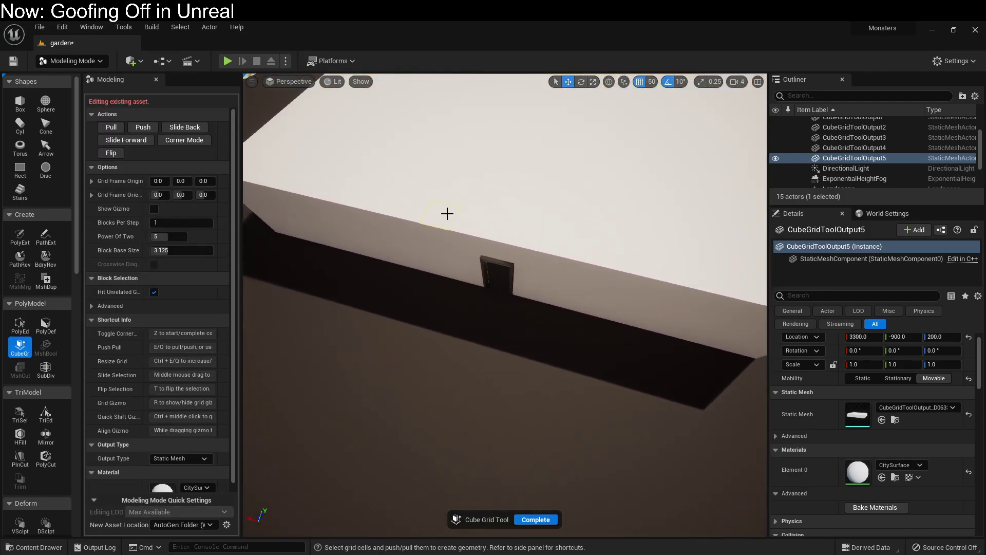
{"action": "key", "text": "e"}
{"action": "right_click_drag", "start_coordinate": [606, 303], "coordinate": [583, 280]}
{"action": "key", "text": "s"}
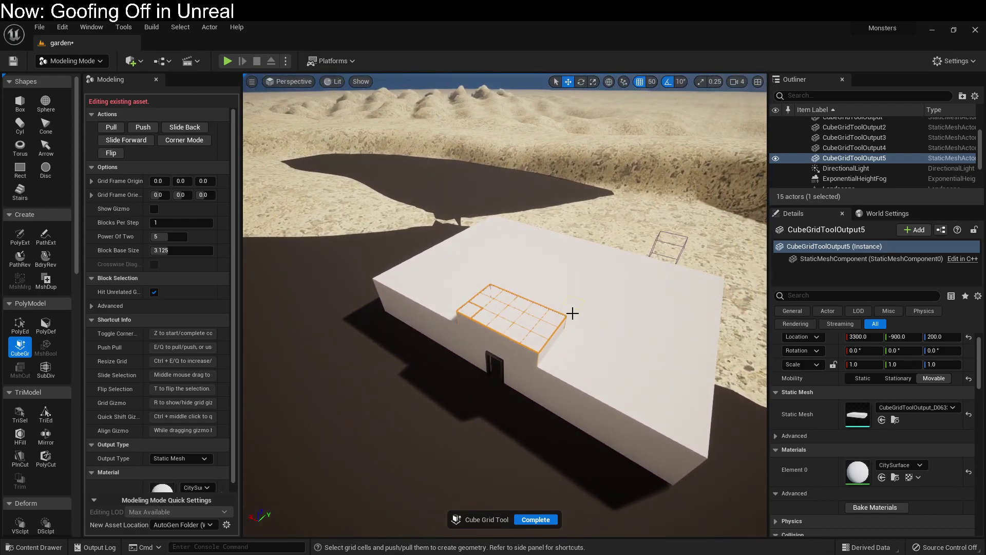
{"action": "left_click_drag", "start_coordinate": [570, 336], "coordinate": [449, 311]}
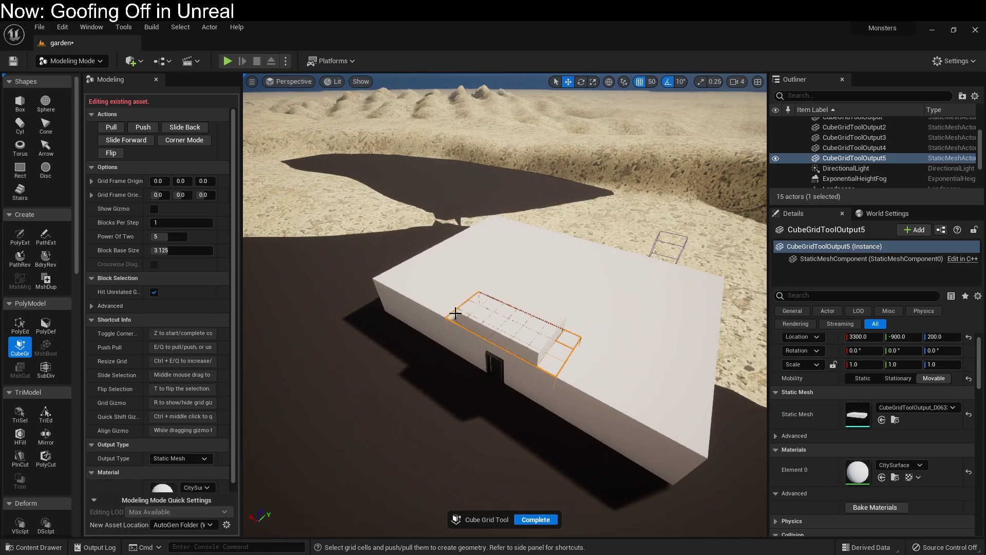
{"action": "key", "text": "e"}
- Pull the wall columns on both sides of the doorway outward to form two projecting blocks
{"action": "left_click", "coordinate": [539, 364]}
{"action": "key", "text": "e"}
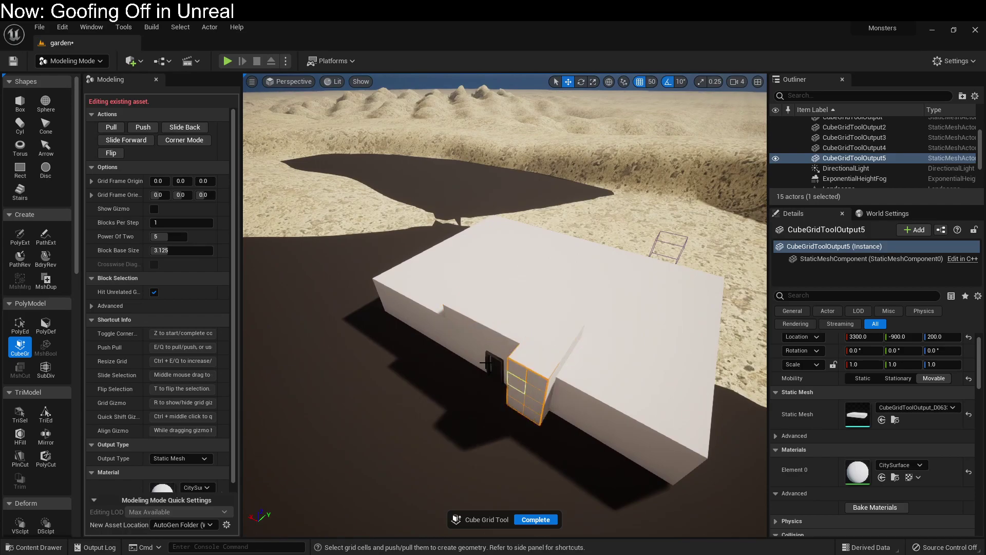
{"action": "left_click_drag", "start_coordinate": [446, 315], "coordinate": [530, 415]}
{"action": "key", "text": "e"}
{"action": "key", "text": "e"}
- Extend the raised roof section toward the rear of the building by pulling its back face six grid steps
{"action": "right_click_drag", "start_coordinate": [530, 415], "coordinate": [498, 407]}
{"action": "left_click_drag", "start_coordinate": [425, 309], "coordinate": [603, 282]}
{"action": "right_click_drag", "start_coordinate": [557, 340], "coordinate": [510, 336]}
{"action": "key", "text": "e"}
{"action": "key", "text": "e"}
{"action": "key", "text": "e"}
{"action": "key", "text": "e"}
{"action": "key", "text": "e"}
{"action": "key", "text": "e"}
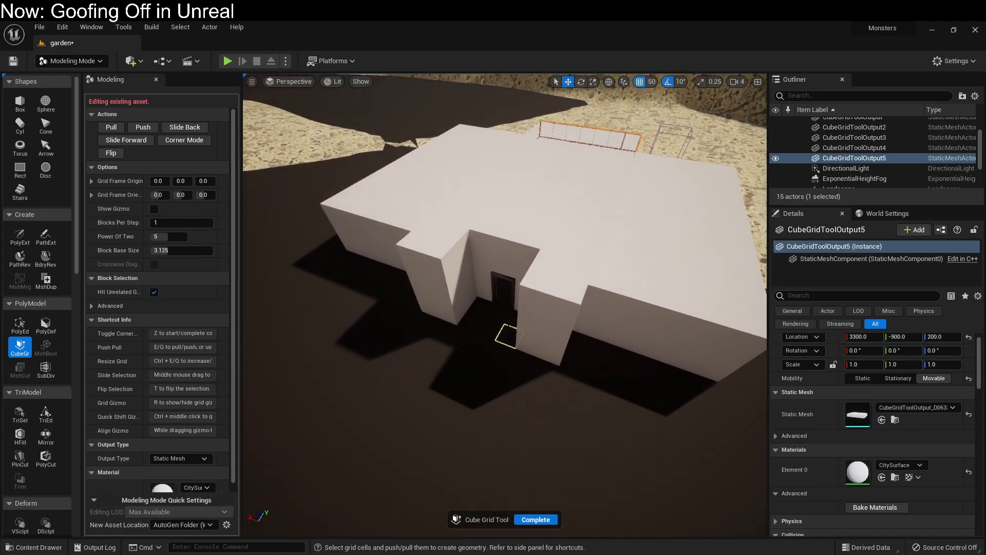
- Mark the front plane spanning both projecting blocks and select its two lower corners in Corner Mode
{"action": "left_click_drag", "start_coordinate": [565, 308], "coordinate": [428, 311]}
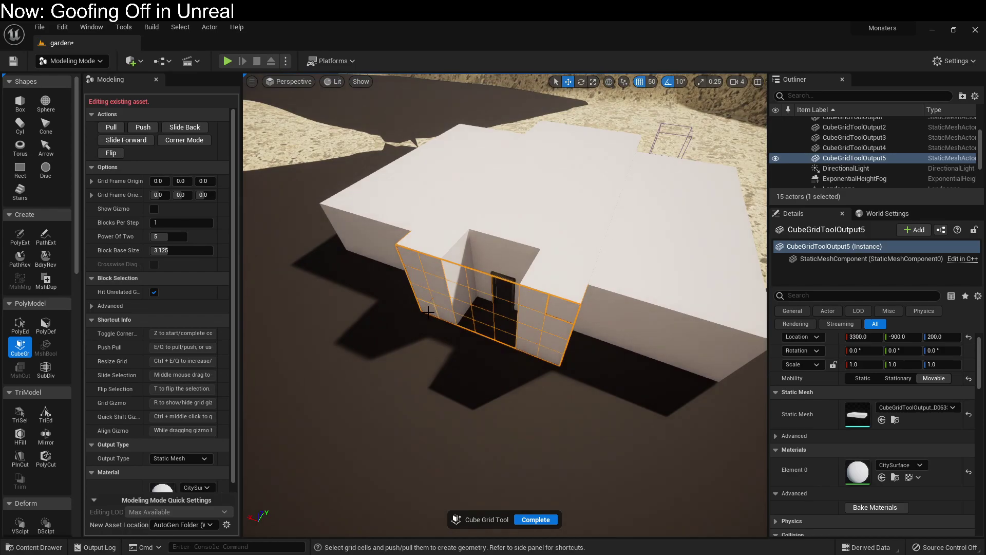
{"action": "left_click", "coordinate": [178, 141]}
{"action": "right_click_drag", "start_coordinate": [390, 267], "coordinate": [391, 267]}
{"action": "right_click_drag", "start_coordinate": [668, 372], "coordinate": [667, 371]}
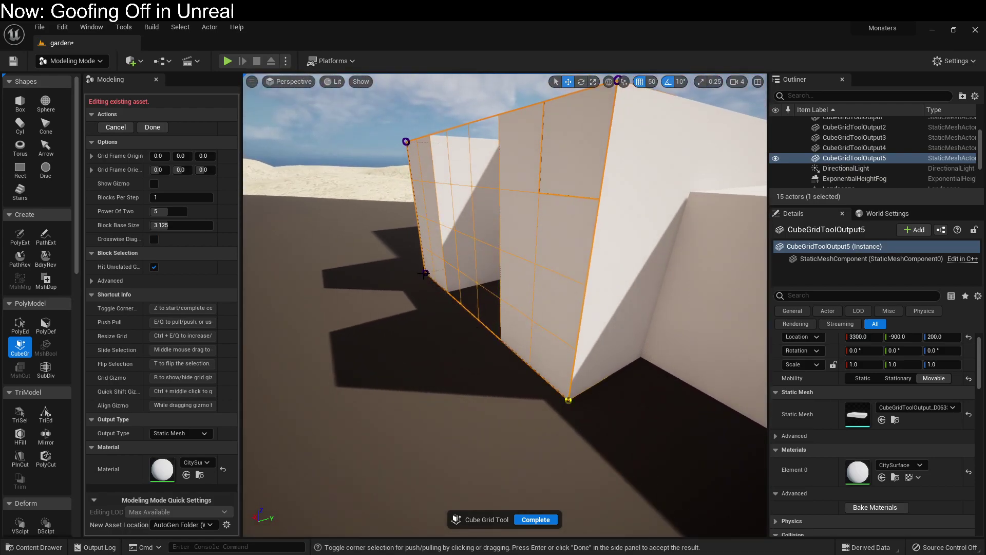
- Test the two lower corners outward, push them inward so both blocks slope back toward the base, and accept the corner edit
{"action": "key", "text": "q"}
{"action": "key", "text": "e"}
{"action": "key", "text": "e"}
{"action": "key", "text": "q"}
{"action": "key", "text": "q"}
{"action": "key", "text": "e"}
{"action": "key", "text": "e"}
{"action": "key", "text": "e"}
{"action": "key", "text": "e"}
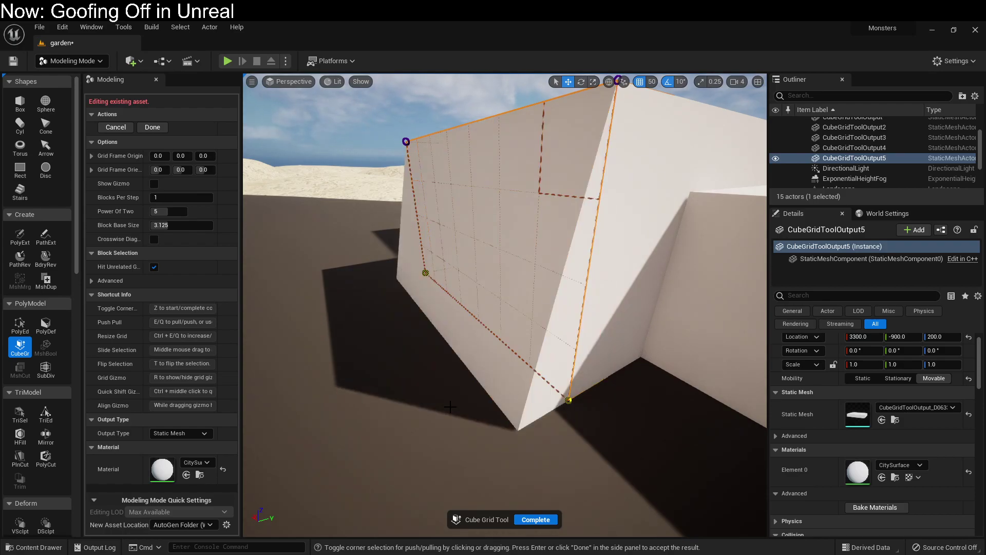
{"action": "key", "text": "q"}
{"action": "key", "text": "q"}
{"action": "key", "text": "q"}
{"action": "key", "text": "q"}
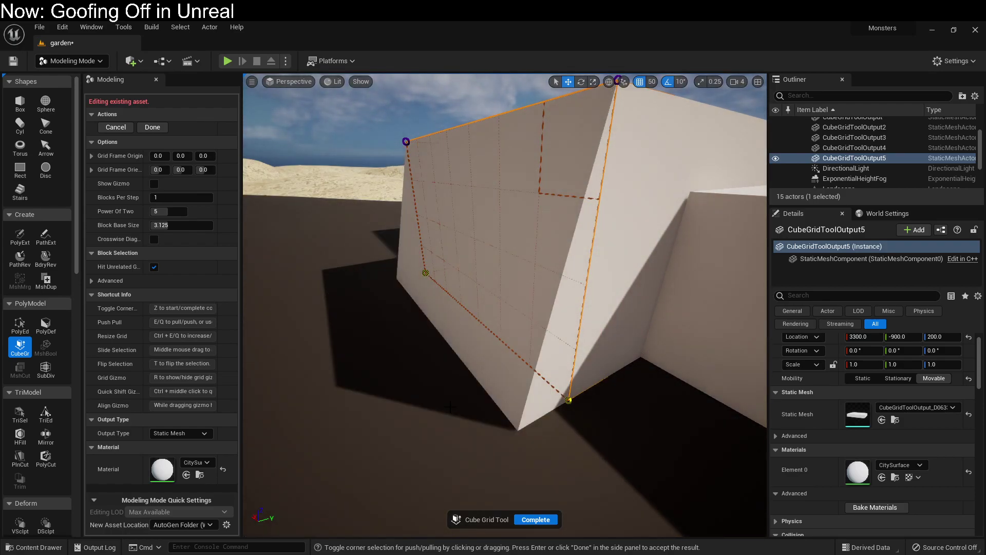
{"action": "key", "text": "q"}
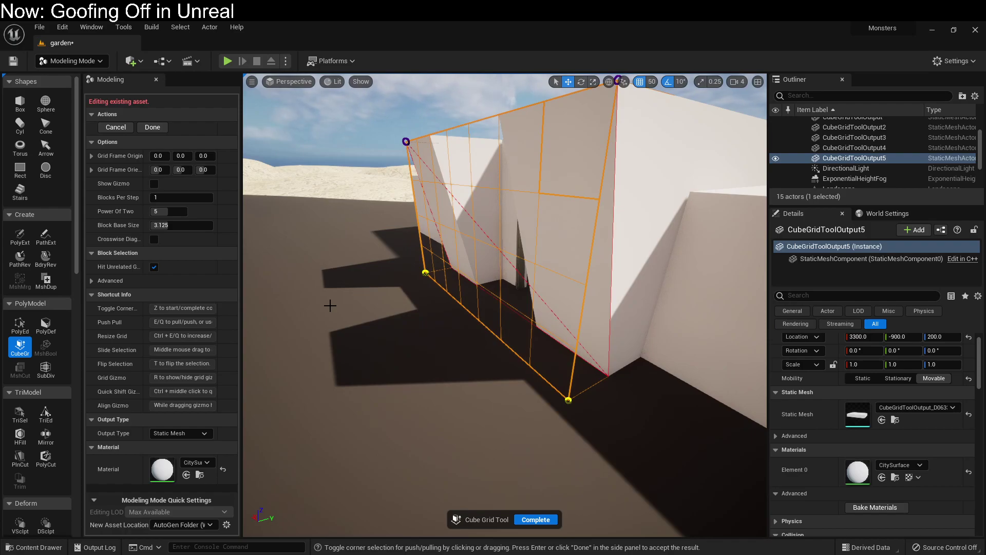
{"action": "left_click", "coordinate": [152, 128]}
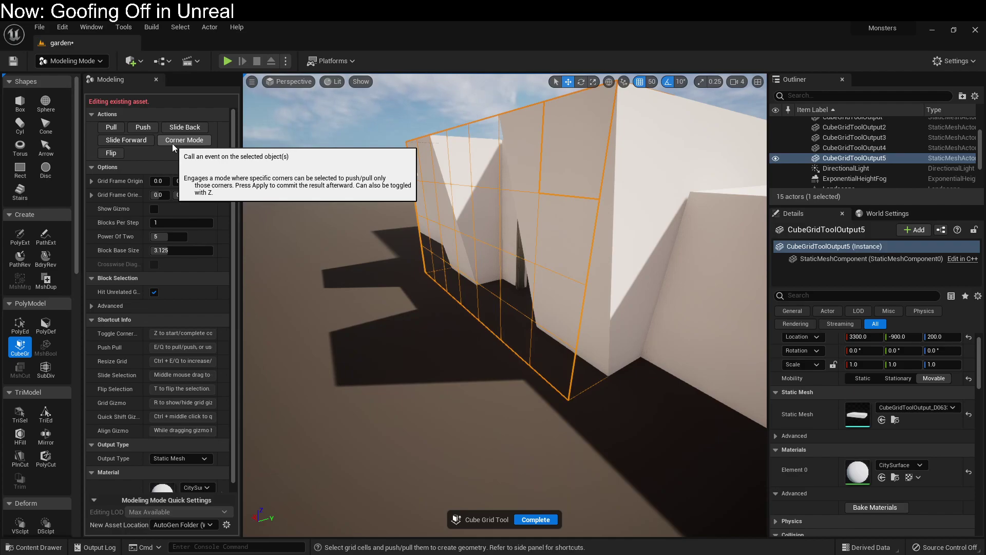
- Mark the outer front column of the block right of the doorway, slide the selection back to its base, and set Power Of Two 6
{"action": "mouse_move", "coordinate": [506, 192]}
{"action": "right_mouse_down"}
{"action": "mouse_move", "coordinate": [580, 190]}
{"action": "mouse_move", "coordinate": [539, 175]}
{"action": "mouse_move", "coordinate": [497, 178]}
{"action": "right_mouse_up"}
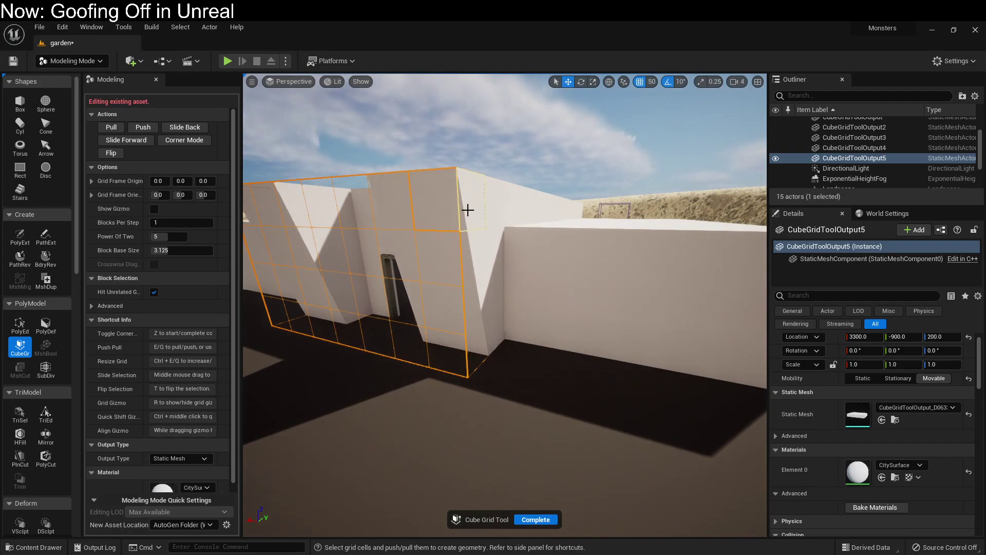
{"action": "left_click_drag", "start_coordinate": [458, 200], "coordinate": [449, 341]}
{"action": "right_click_drag", "start_coordinate": [449, 341], "coordinate": [480, 331]}
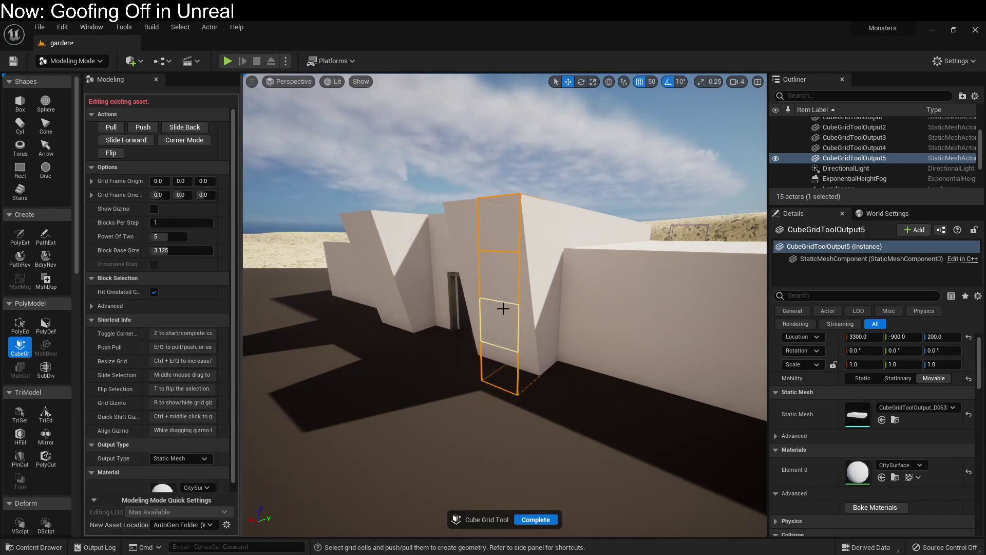
{"action": "key", "text": "d"}
{"action": "right_click_drag", "start_coordinate": [513, 297], "coordinate": [452, 303]}
{"action": "key", "text": "shift+q"}
{"action": "key", "text": "shift+q"}
{"action": "key", "text": "d"}
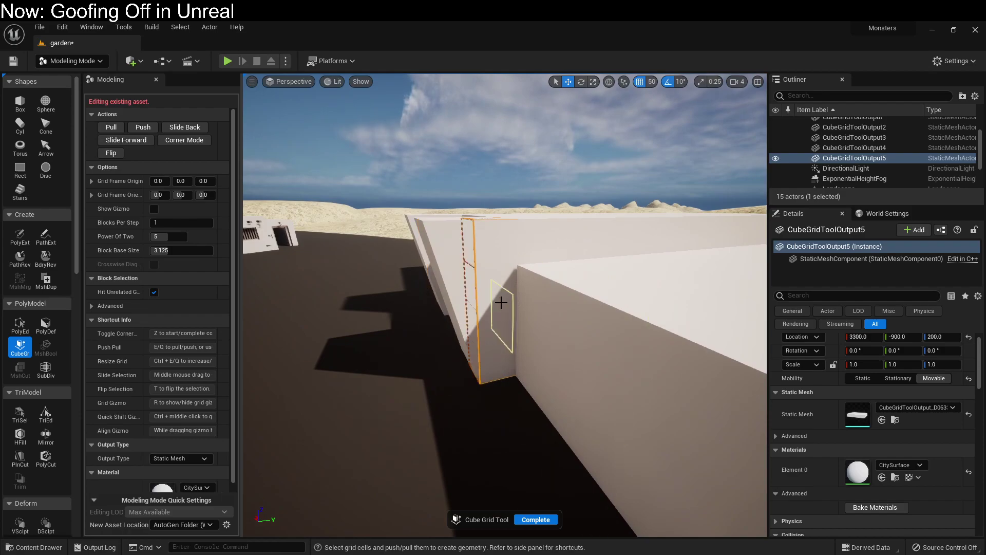
{"action": "right_click_drag", "start_coordinate": [501, 302], "coordinate": [500, 301]}
{"action": "key", "text": "ctrl+e"}
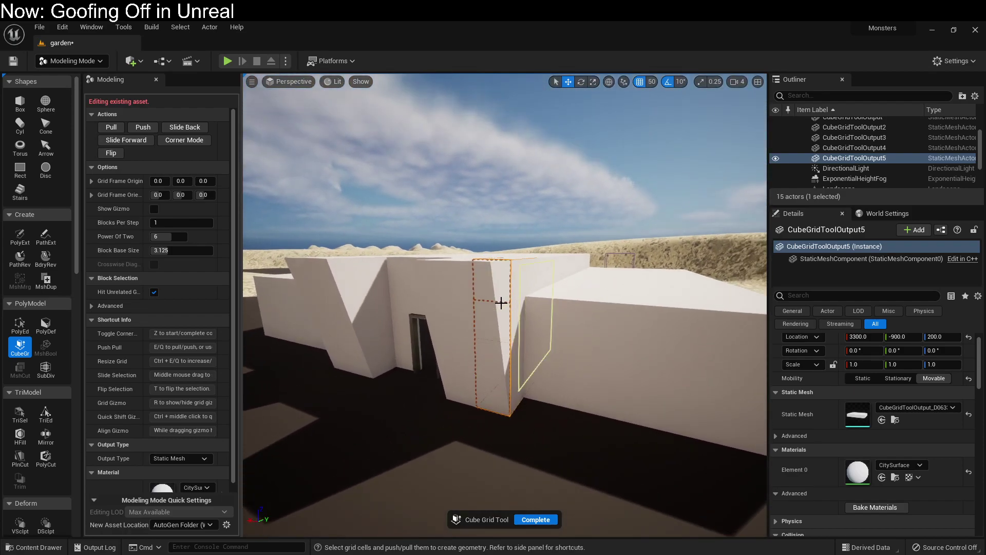
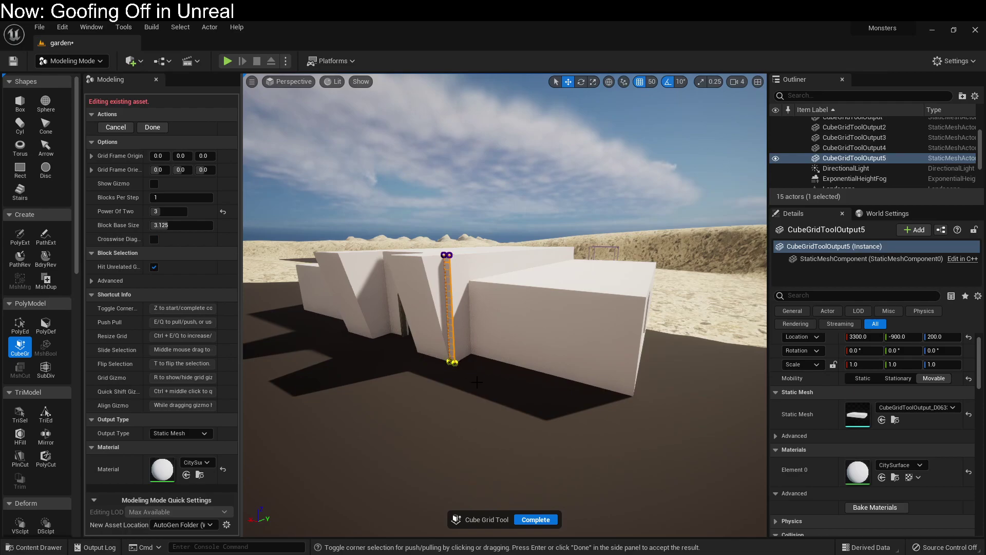
- Pull the two lower corners of the narrow outer strip out six grid steps as a thin slanted buttress, and accept the corner edit
{"action": "key", "text": "e"}
{"action": "key", "text": "e"}
{"action": "key", "text": "e"}
{"action": "key", "text": "e"}
{"action": "key", "text": "e"}
{"action": "key", "text": "e"}
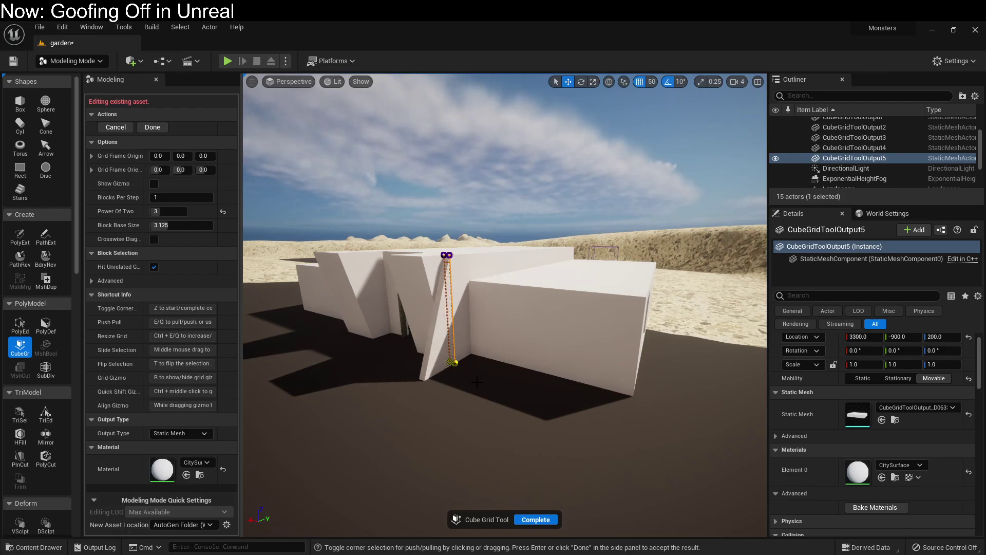
{"action": "right_click_drag", "start_coordinate": [477, 382], "coordinate": [506, 448]}
{"action": "left_click", "coordinate": [153, 127]}
- Mark a narrow full-height strip on the outer front edge of the block left of the doorway and push it in five grid steps
{"action": "right_click_drag", "start_coordinate": [370, 239], "coordinate": [403, 251]}
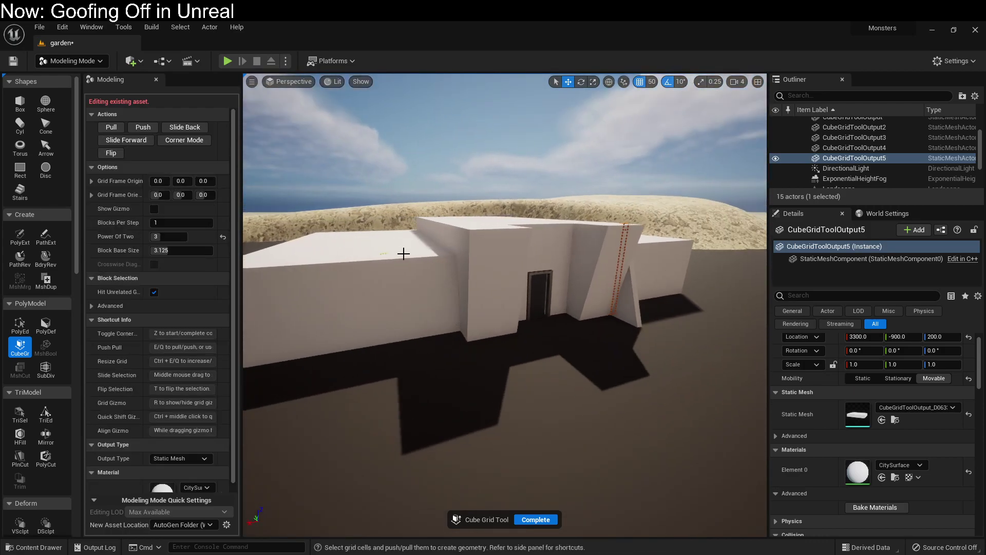
{"action": "left_click_drag", "start_coordinate": [483, 232], "coordinate": [488, 337]}
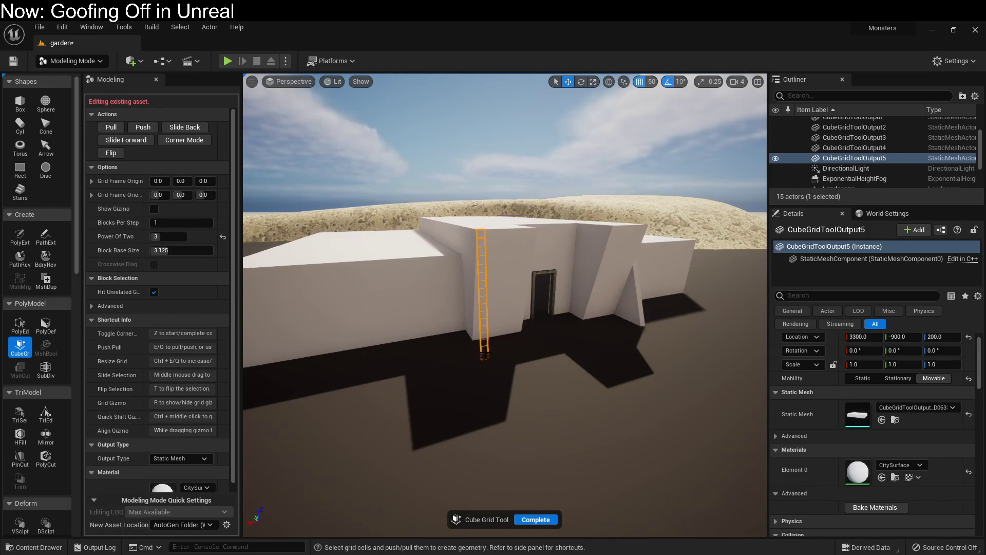
{"action": "key", "text": "q"}
{"action": "key", "text": "q"}
{"action": "key", "text": "q"}
{"action": "key", "text": "q"}
{"action": "key", "text": "q"}
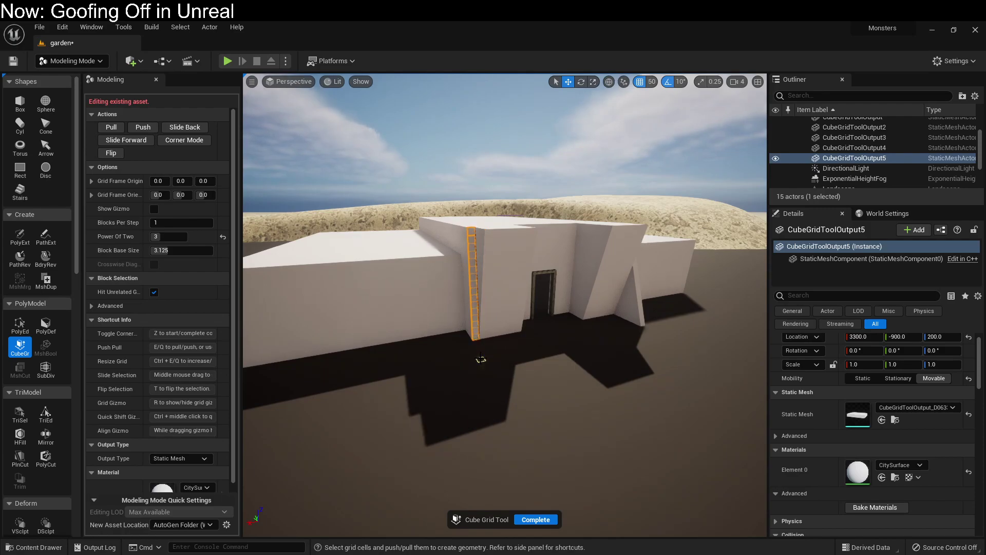
- Pull the strip's two lower corners outward in Corner Mode to form a matching slanted buttress, and complete the Cube Grid mesh
{"action": "right_click_drag", "start_coordinate": [481, 358], "coordinate": [508, 360]}
{"action": "right_click_drag", "start_coordinate": [349, 485], "coordinate": [502, 473]}
{"action": "key", "text": "z"}
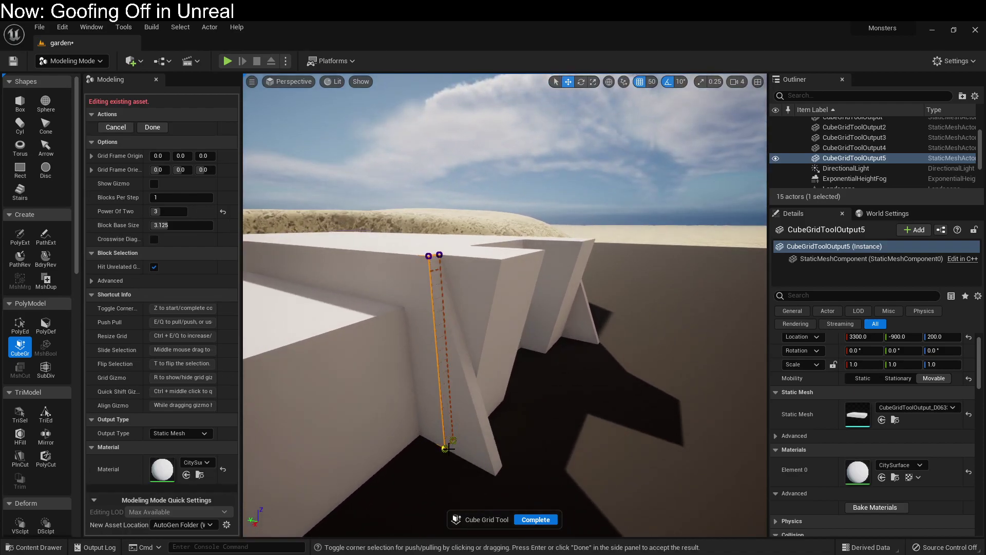
{"action": "left_click_drag", "start_coordinate": [447, 448], "coordinate": [319, 448], "text": "alt"}
{"action": "right_click_drag", "start_coordinate": [451, 451], "coordinate": [354, 445]}
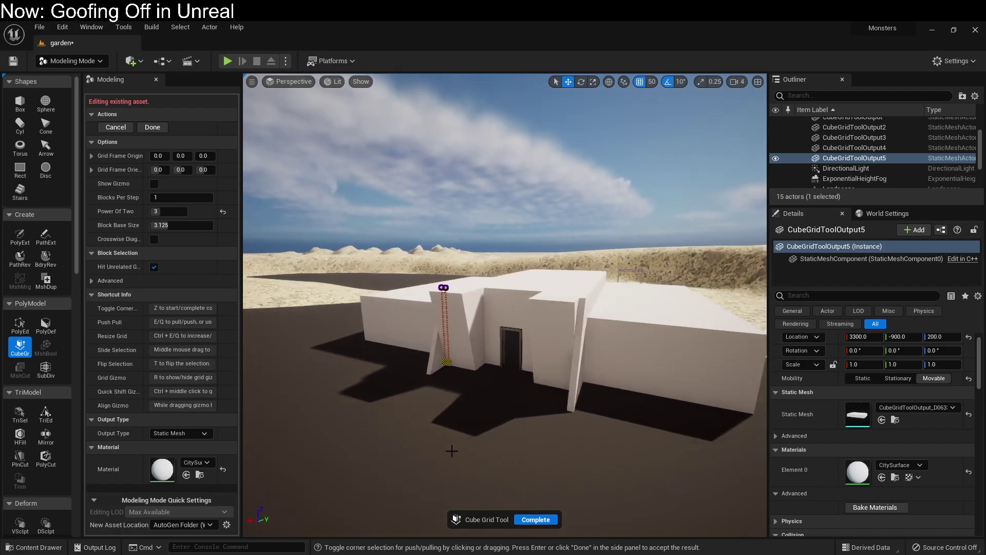
{"action": "key", "text": "z"}
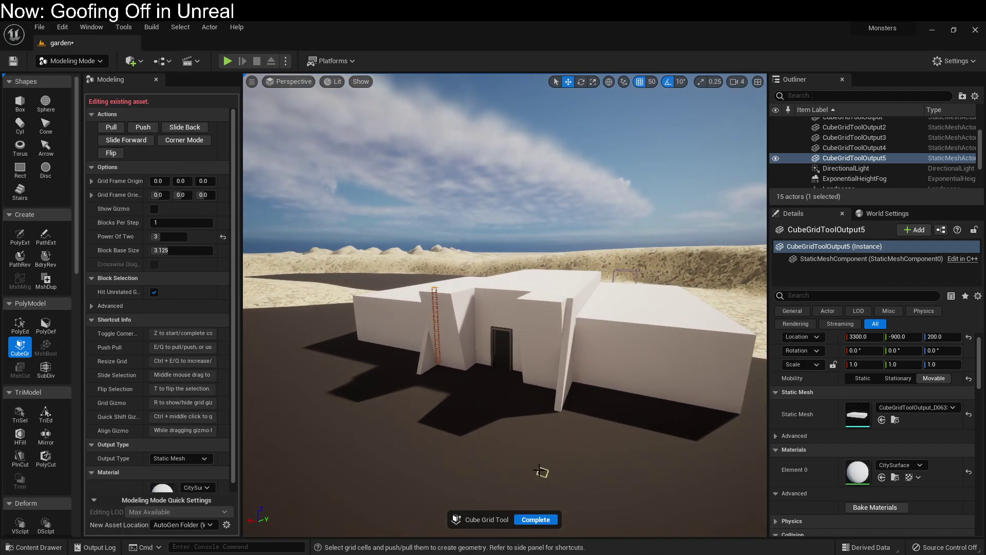
{"action": "left_click", "coordinate": [537, 520]}
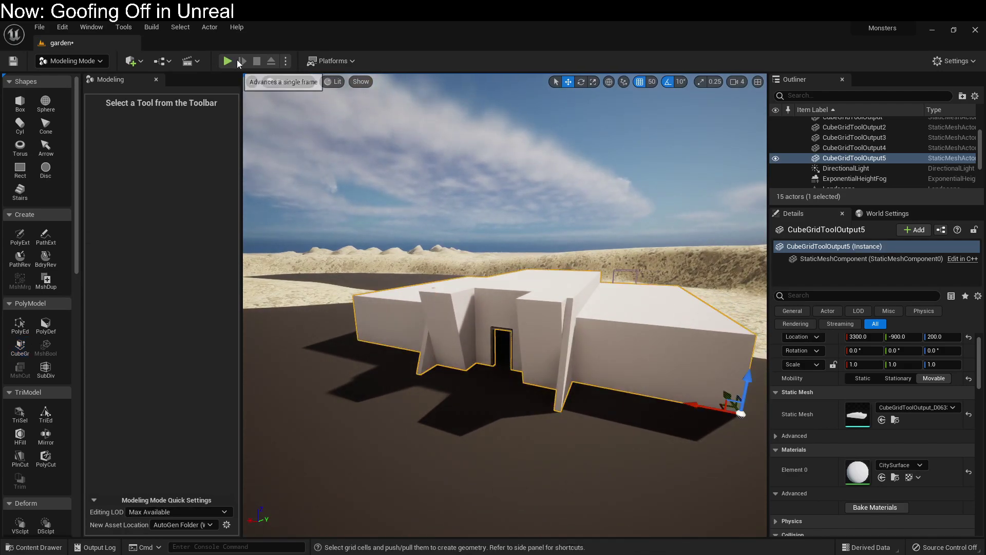
- Playtest the level, walking up to the raised entrance and around its slanted blocks and buttresses, and end the play session
{"action": "left_click", "coordinate": [228, 60]}
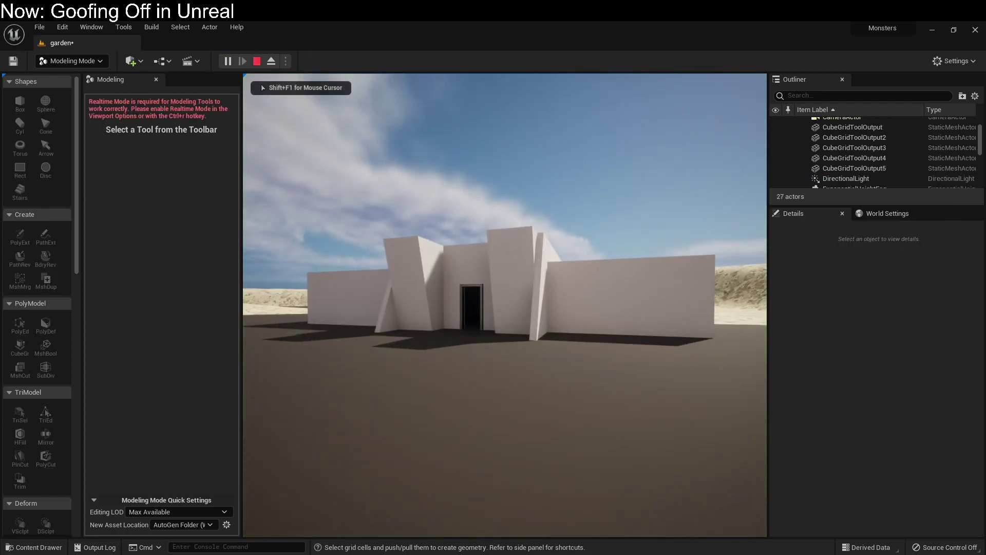
{"action": "key", "text": "w"}
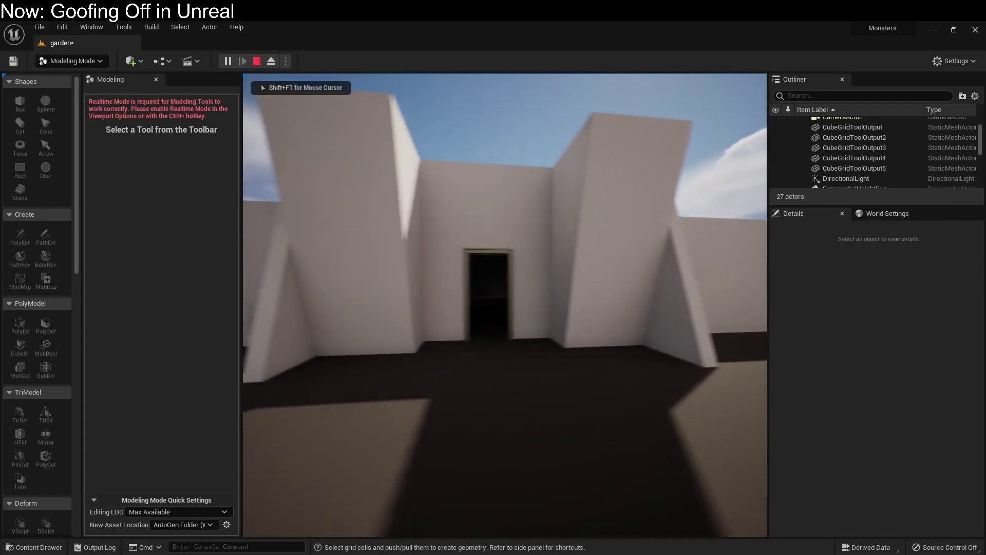
{"action": "key", "text": "w"}
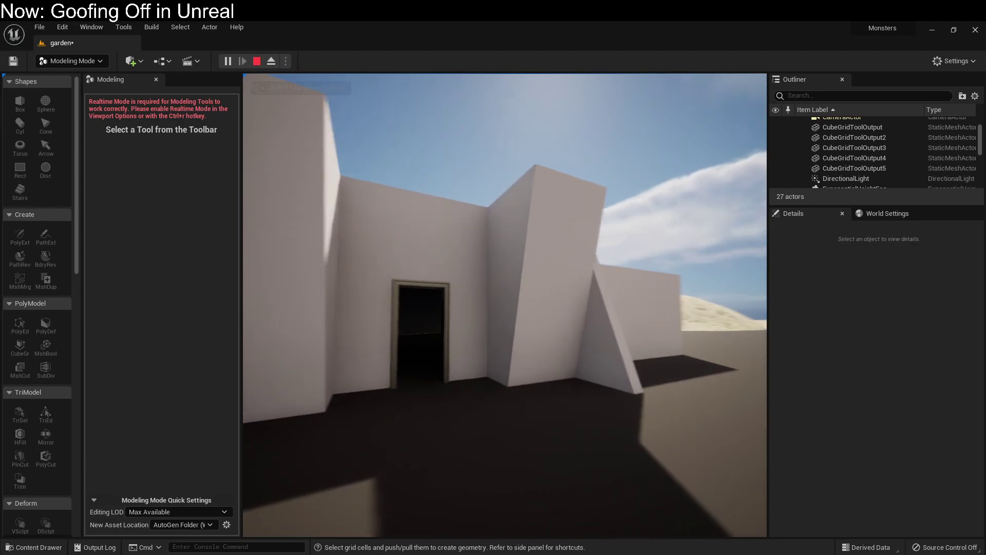
{"action": "key", "text": "w"}
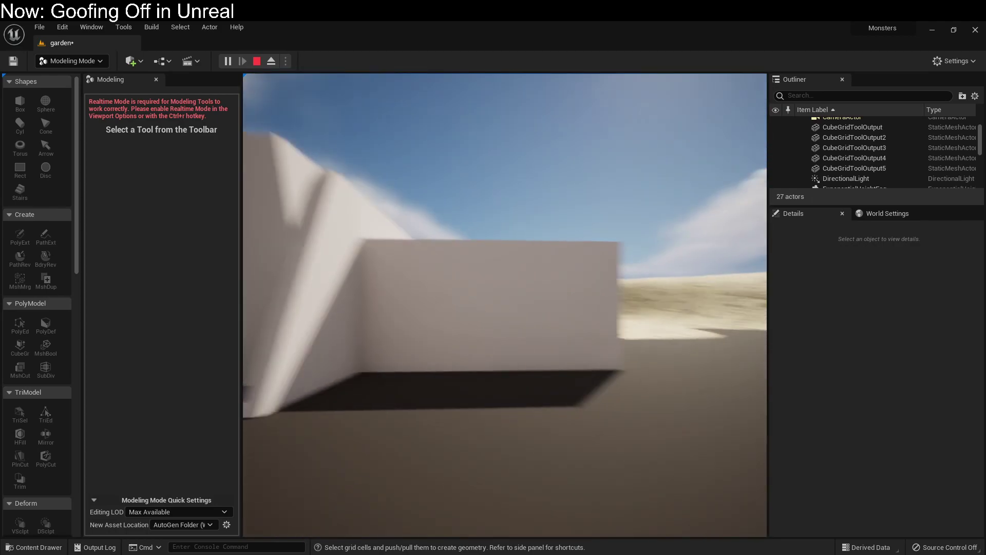
{"action": "key", "text": "s"}
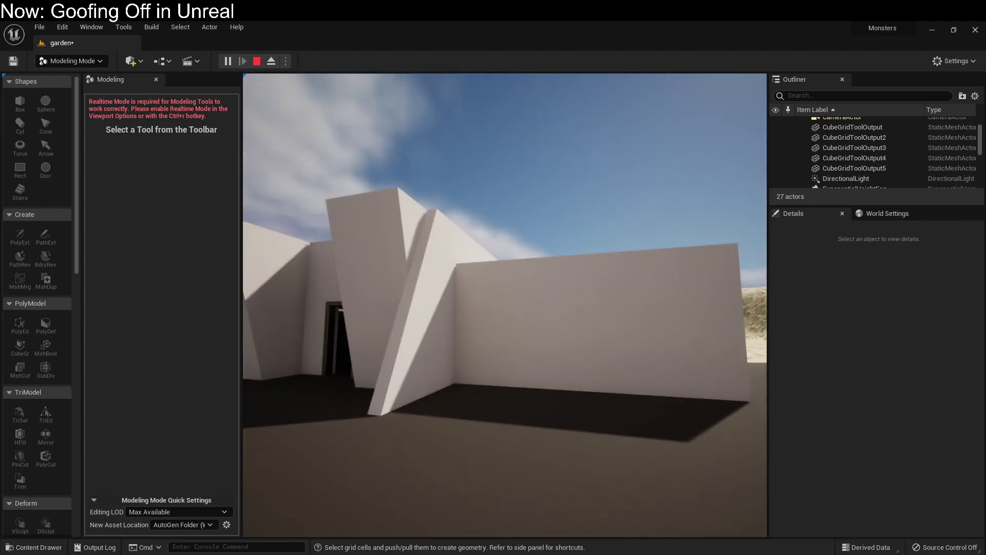
{"action": "key", "text": "a"}
{"action": "key", "text": "w"}
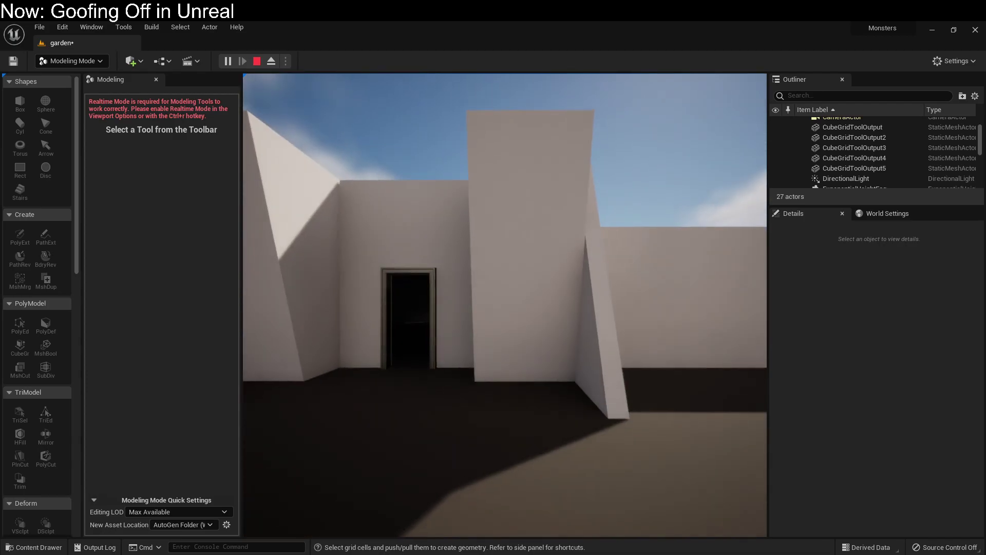
{"action": "key", "text": "s"}
{"action": "key", "text": "d"}
{"action": "key", "text": "Escape"}
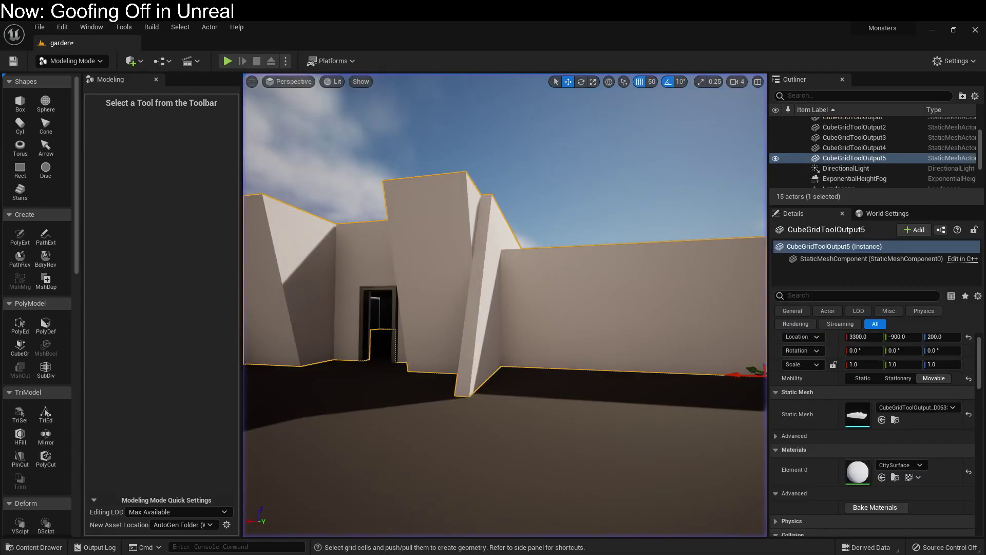
- Reopen the building mesh in Cube Grid and, at Power Of Two 5, pull the outer front section of the wing left of the doorway forward
{"action": "key", "text": "f"}
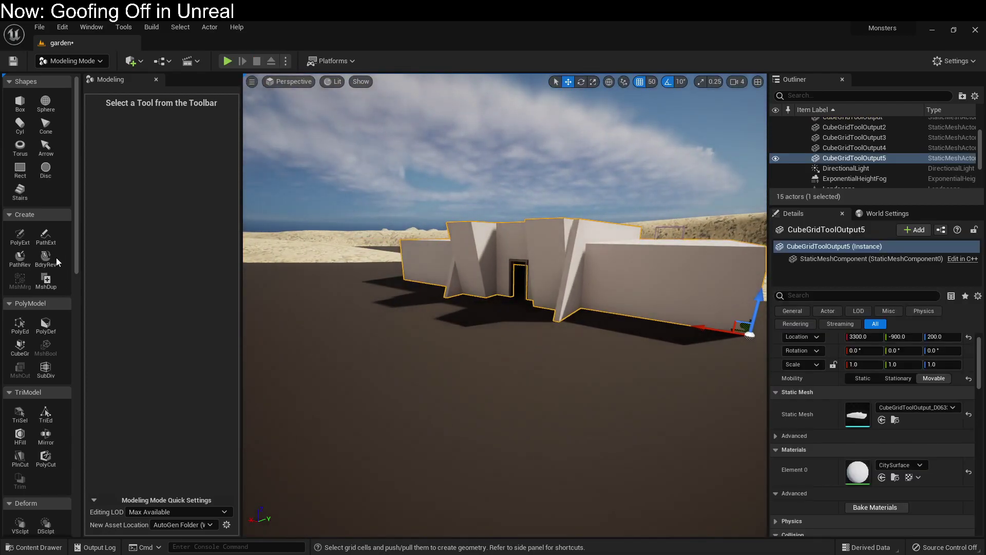
{"action": "left_click", "coordinate": [21, 347]}
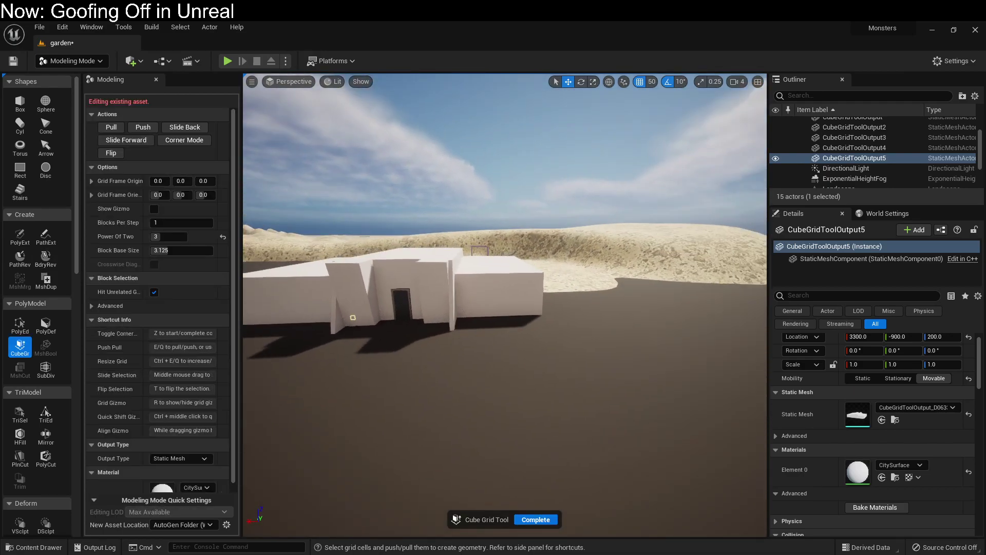
{"action": "right_click_drag", "start_coordinate": [458, 298], "coordinate": [470, 293]}
{"action": "key", "text": "a"}
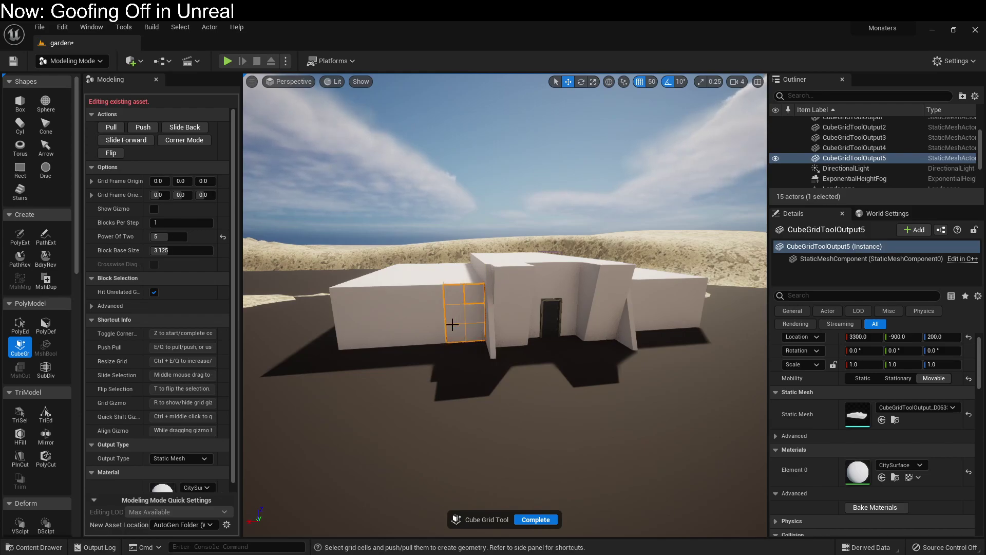
{"action": "left_click_drag", "start_coordinate": [383, 325], "coordinate": [352, 335]}
{"action": "key", "text": "e"}
{"action": "key", "text": "e"}
{"action": "key", "text": "d"}
{"action": "right_click_drag", "start_coordinate": [479, 334], "coordinate": [431, 330]}
{"action": "left_click_drag", "start_coordinate": [483, 319], "coordinate": [439, 341]}
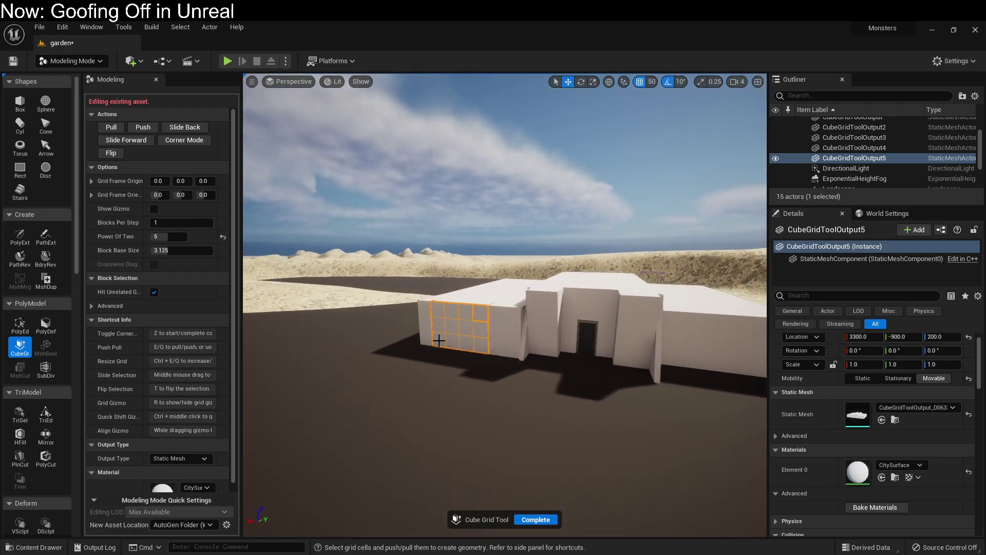
{"action": "key", "text": "e"}
{"action": "key", "text": "e"}
{"action": "key", "text": "e"}
{"action": "key", "text": "e"}
- At Power Of Two 3, mark a narrow low strip beside the left buttress and pull it forward as a low wall parallel to the projecting block
{"action": "right_click_drag", "start_coordinate": [482, 349], "coordinate": [435, 353]}
{"action": "key", "text": "d"}
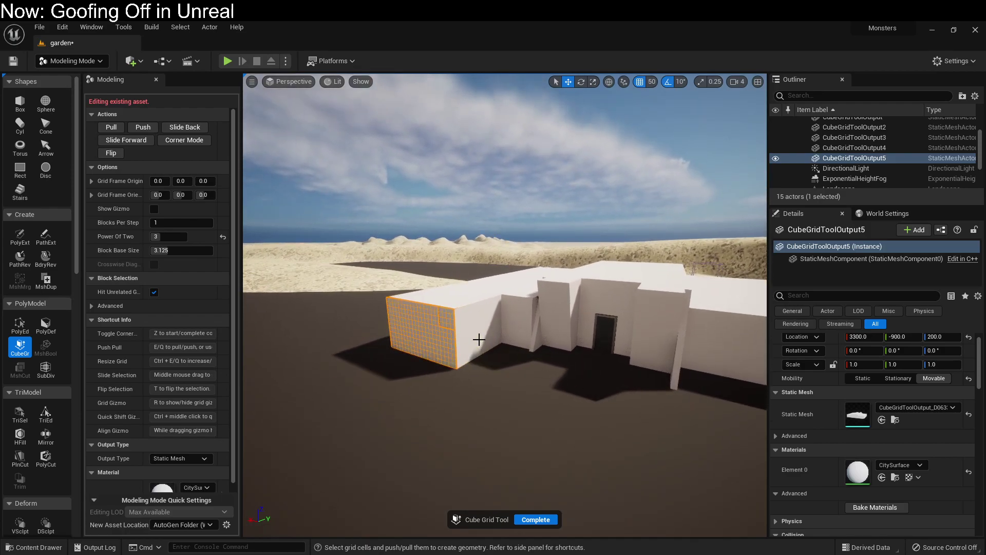
{"action": "left_click_drag", "start_coordinate": [480, 337], "coordinate": [479, 352]}
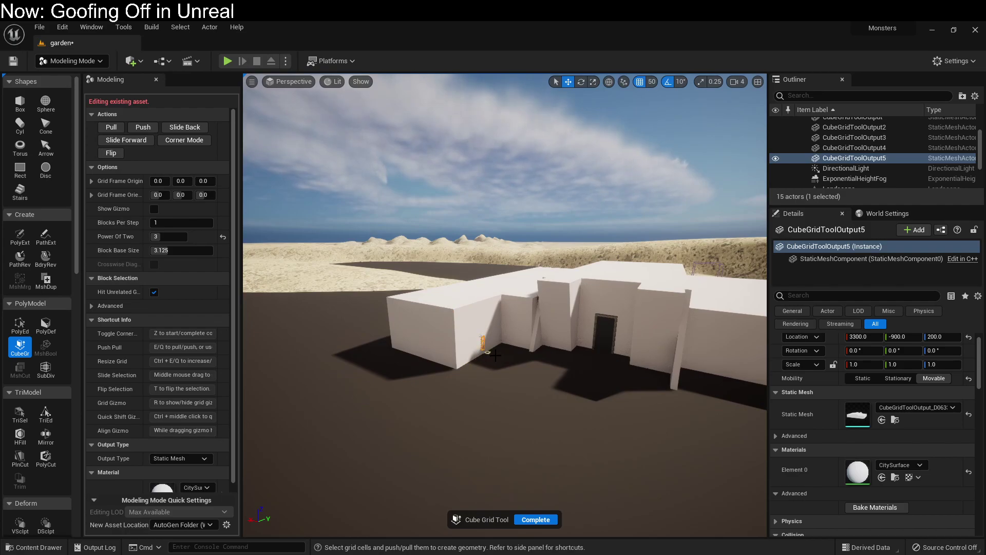
{"action": "key", "text": "w"}
{"action": "right_click_drag", "start_coordinate": [495, 355], "coordinate": [491, 366]}
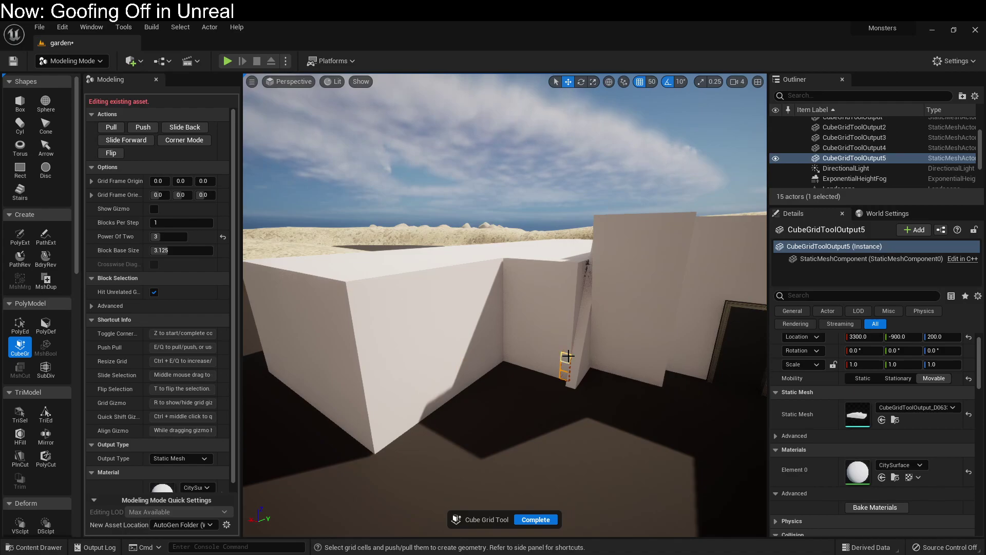
{"action": "key", "text": "e"}
{"action": "key", "text": "e"}
{"action": "key", "text": "e"}
{"action": "key", "text": "e"}
{"action": "key", "text": "e"}
{"action": "key", "text": "e"}
{"action": "key", "text": "e"}
{"action": "key", "text": "e"}
{"action": "key", "text": "e"}
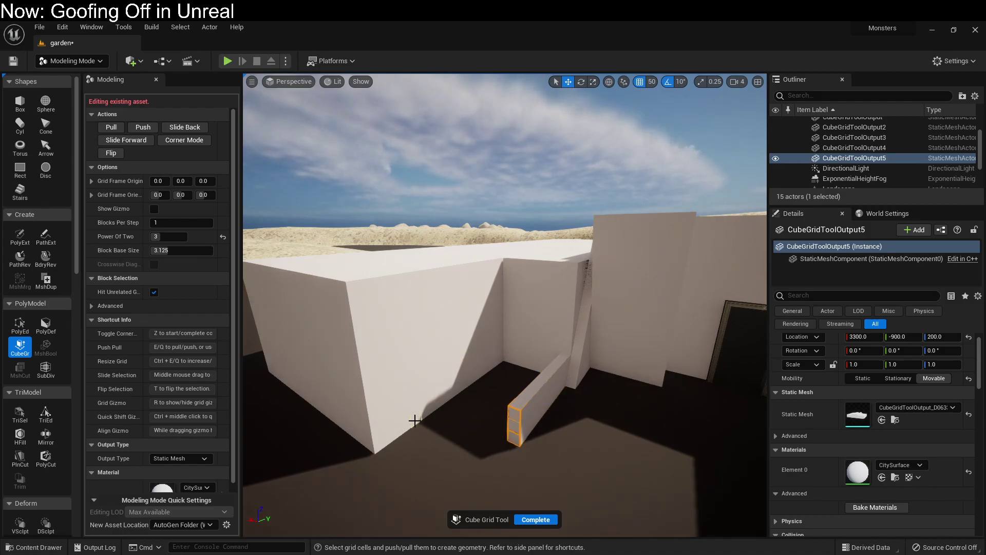
- Pull a second low wall from the projecting block's inner side near its front corner, and extend the first wall to meet it
{"action": "left_click_drag", "start_coordinate": [412, 397], "coordinate": [516, 428], "text": "ctrl"}
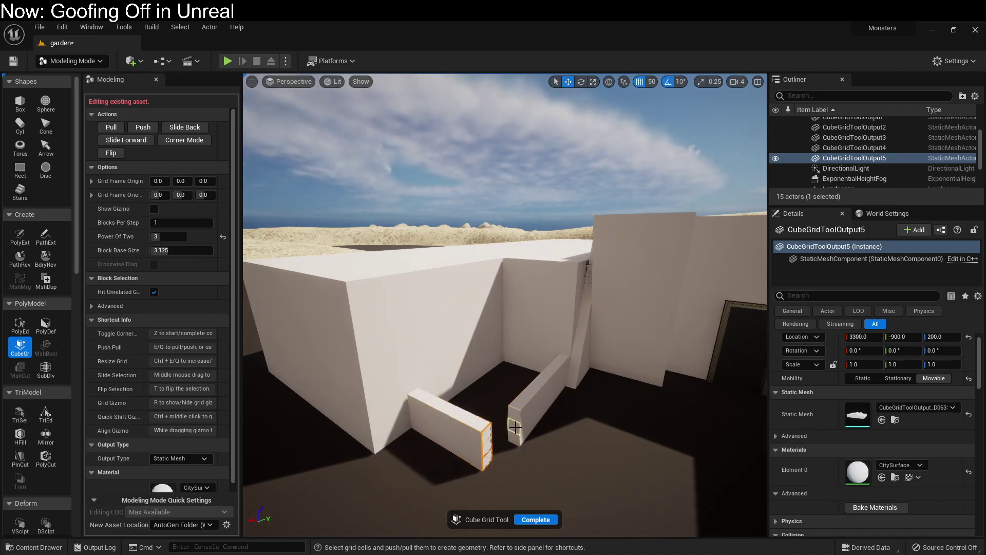
{"action": "key", "text": "e"}
{"action": "key", "text": "e"}
{"action": "key", "text": "e"}
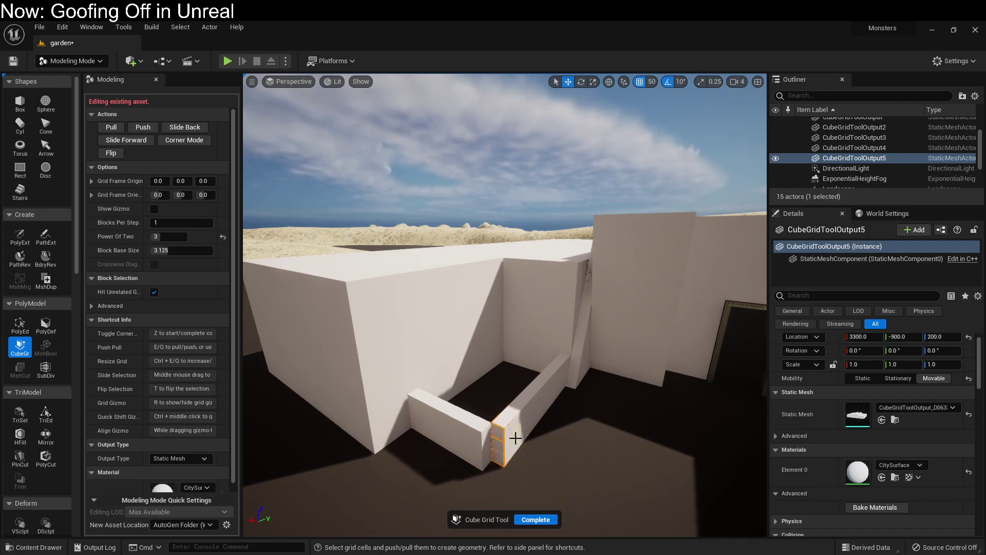
- Set Power Of Two 5 and push a one-by-two-cell opening through the projecting block's inner side wall above the enclosed yard
{"action": "right_click_drag", "start_coordinate": [516, 438], "coordinate": [488, 373]}
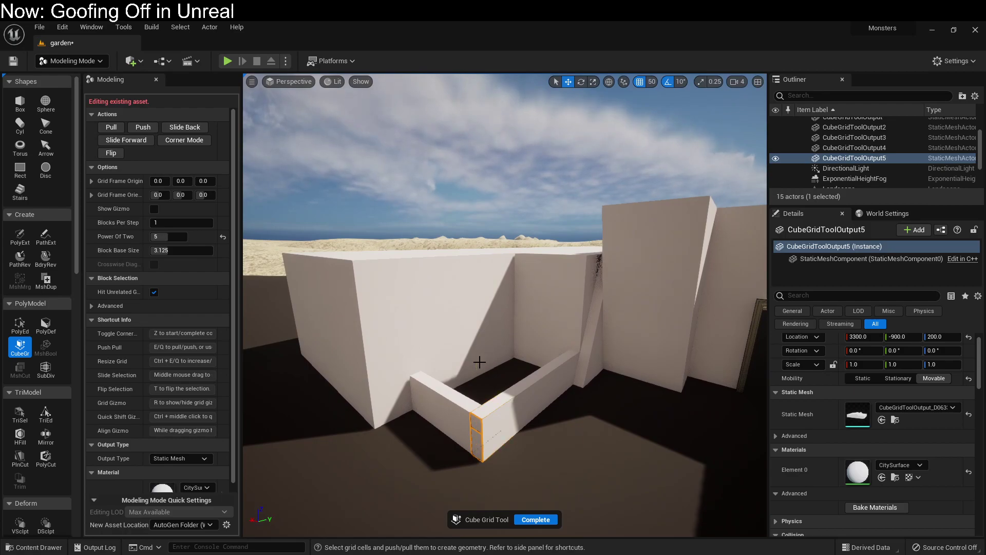
{"action": "left_click_drag", "start_coordinate": [476, 327], "coordinate": [478, 353]}
{"action": "key", "text": "q"}
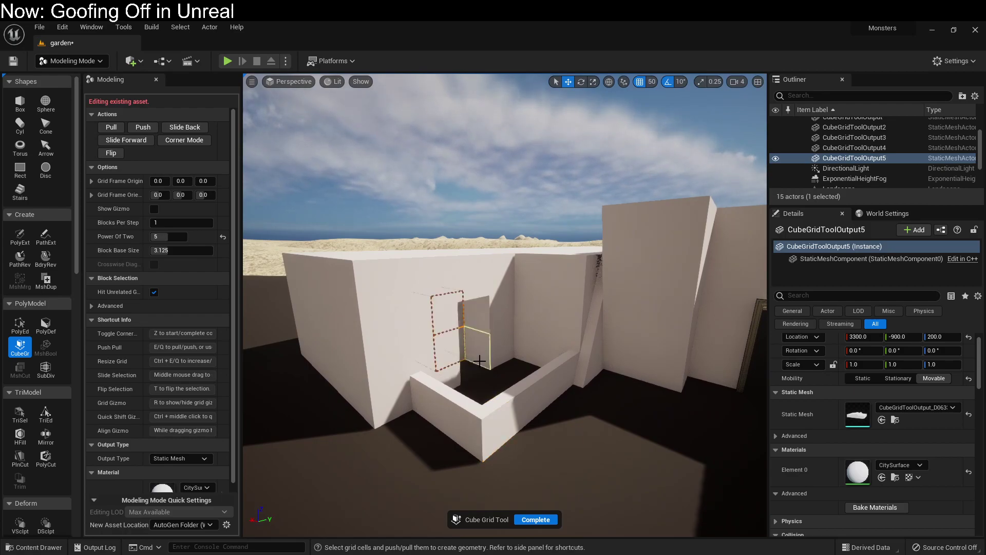
{"action": "right_click_drag", "start_coordinate": [488, 383], "coordinate": [443, 399]}
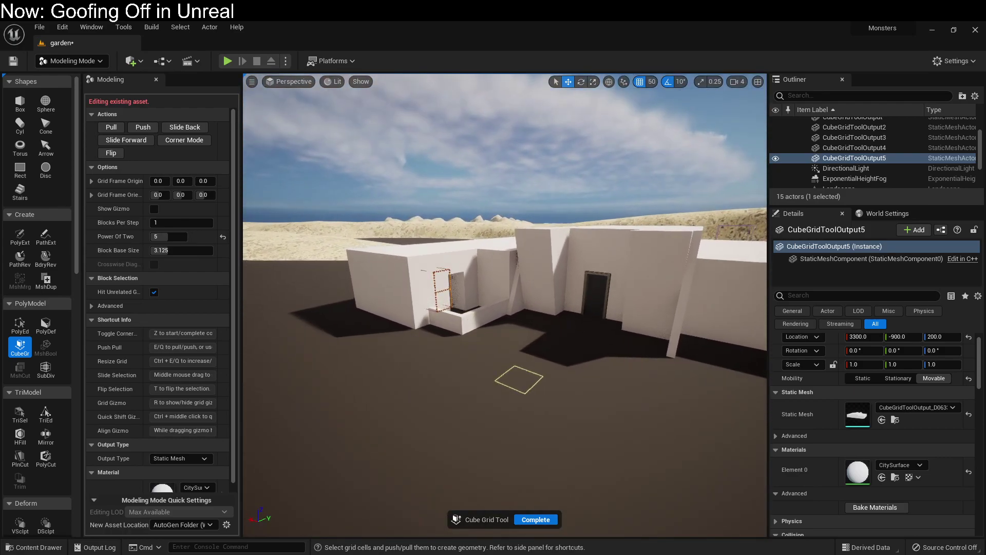
{"action": "right_click_drag", "start_coordinate": [518, 383], "coordinate": [515, 368]}
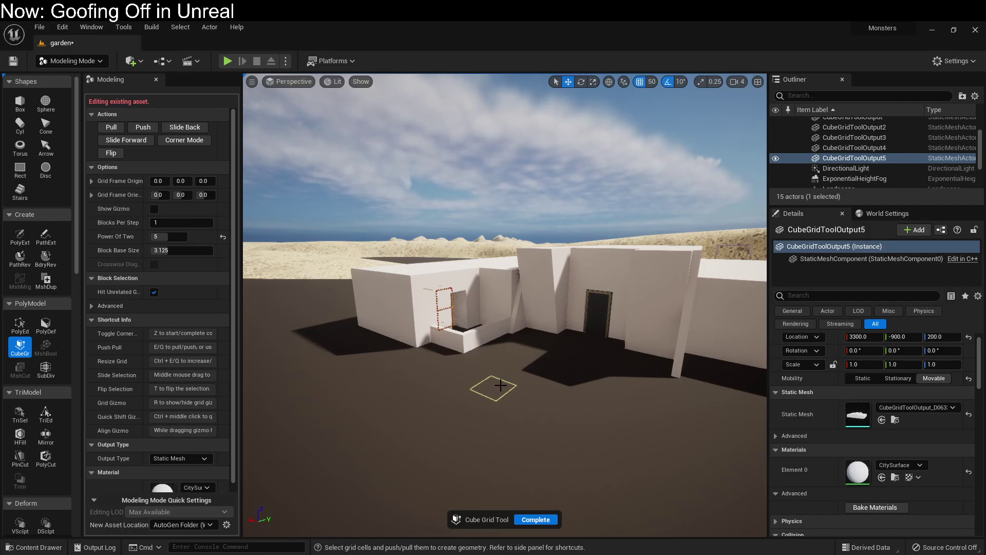
{"action": "mouse_move", "coordinate": [500, 386]}
{"action": "right_mouse_down"}
{"action": "mouse_move", "coordinate": [540, 386]}
{"action": "mouse_move", "coordinate": [483, 386]}
{"action": "mouse_move", "coordinate": [555, 389]}
{"action": "mouse_move", "coordinate": [500, 386]}
{"action": "right_mouse_up"}
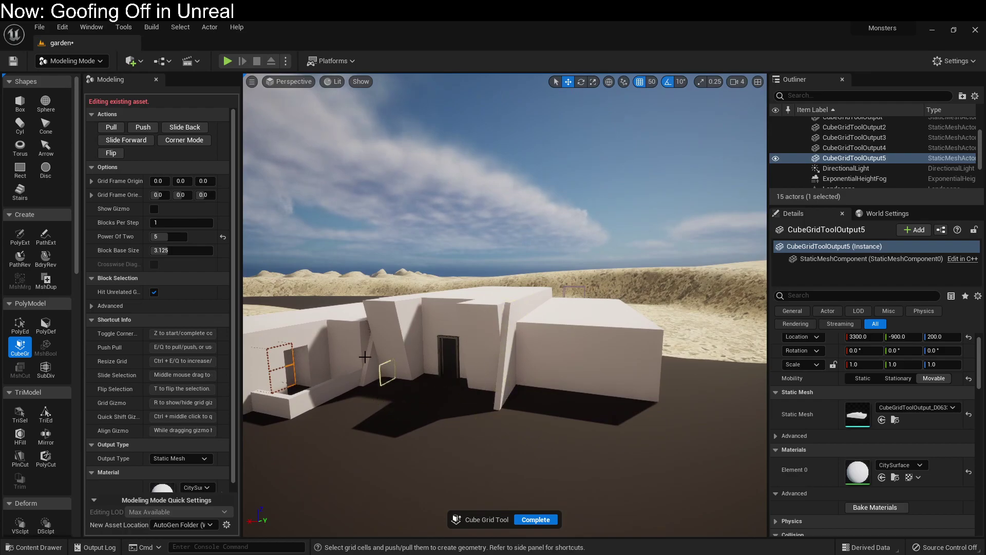
- Mark a two-by-two-cell area on the front-facing wall behind the yard, push its two upper corners inward in Corner Mode, and accept the edit
{"action": "right_click_drag", "start_coordinate": [324, 334], "coordinate": [325, 333]}
{"action": "left_click_drag", "start_coordinate": [342, 372], "coordinate": [305, 354]}
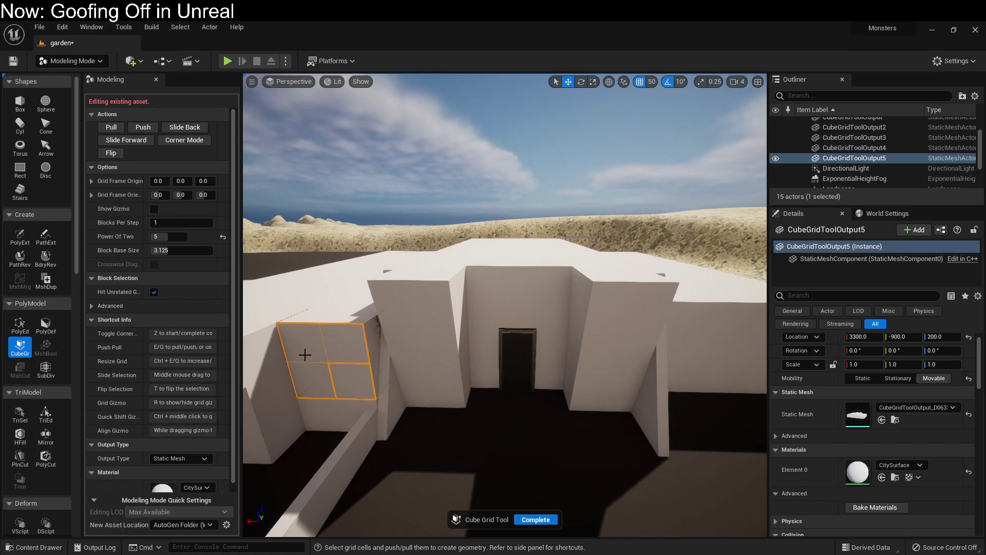
{"action": "key", "text": "z"}
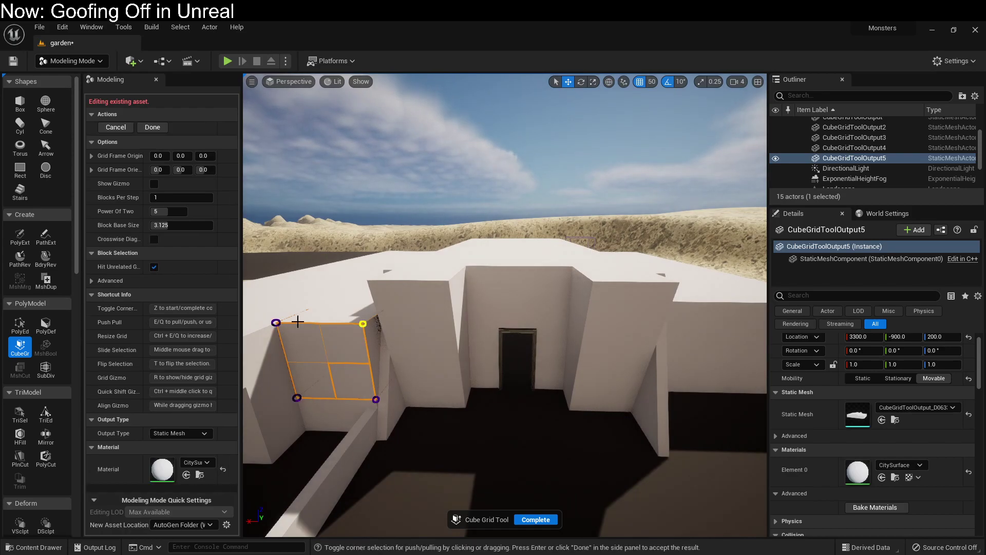
{"action": "key", "text": "q"}
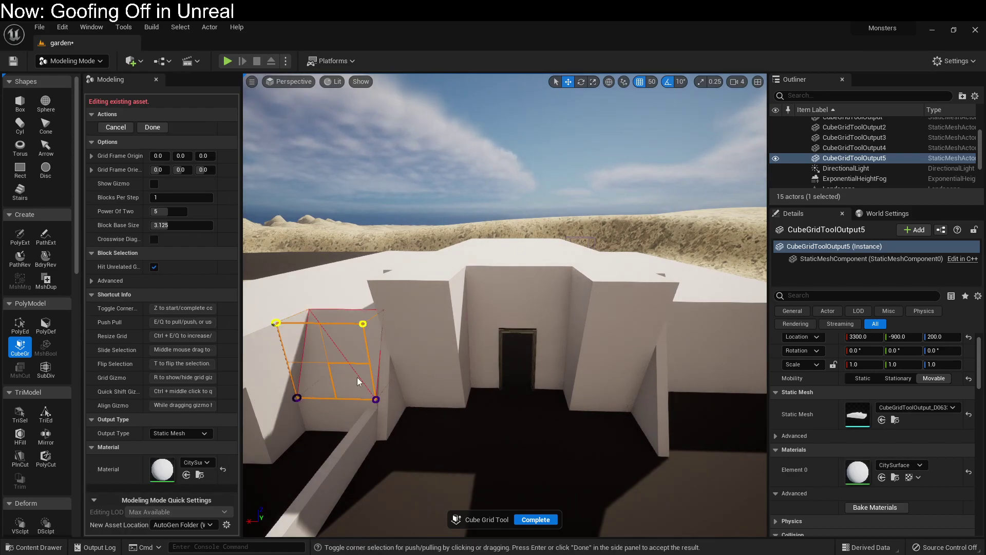
{"action": "right_click_drag", "start_coordinate": [358, 380], "coordinate": [346, 382]}
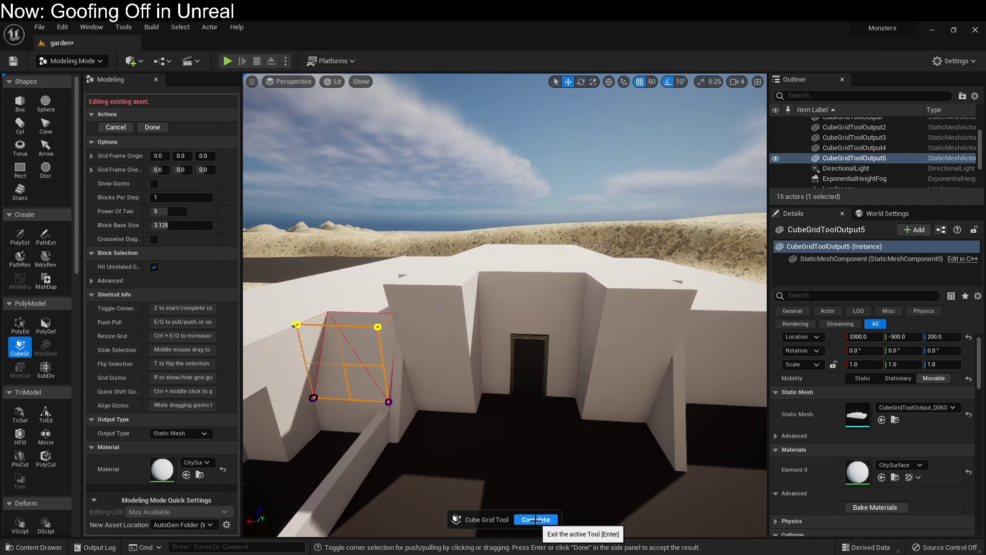
{"action": "right_click_drag", "start_coordinate": [535, 520], "coordinate": [536, 521]}
{"action": "key", "text": "z"}
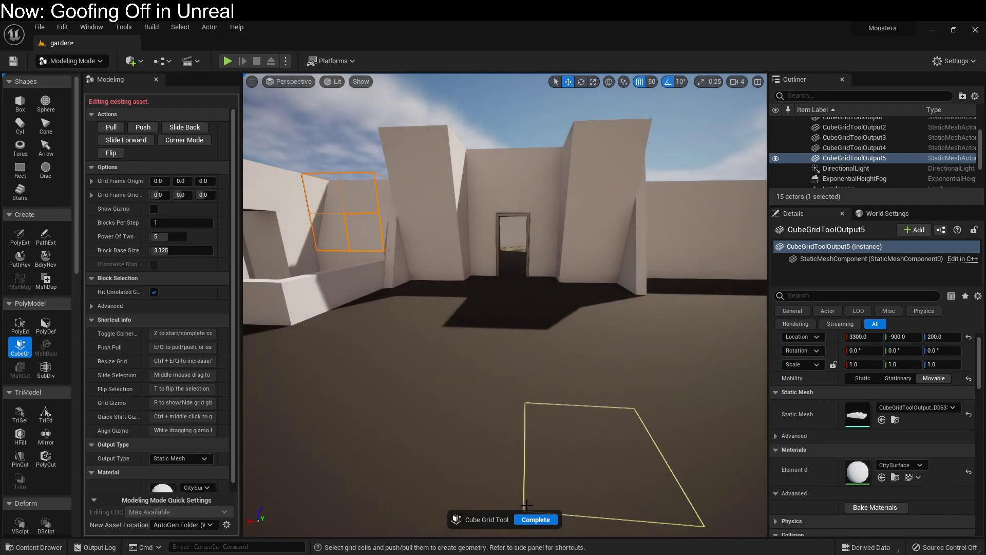
- Cut an opening into the end wall of the wing right of the doorway, and set the third Grid Frame Orientation value to 30
{"action": "right_click_drag", "start_coordinate": [445, 453], "coordinate": [436, 440]}
{"action": "mouse_move", "coordinate": [520, 434]}
{"action": "right_mouse_down"}
{"action": "mouse_move", "coordinate": [505, 430]}
{"action": "mouse_move", "coordinate": [520, 434]}
{"action": "right_mouse_up"}
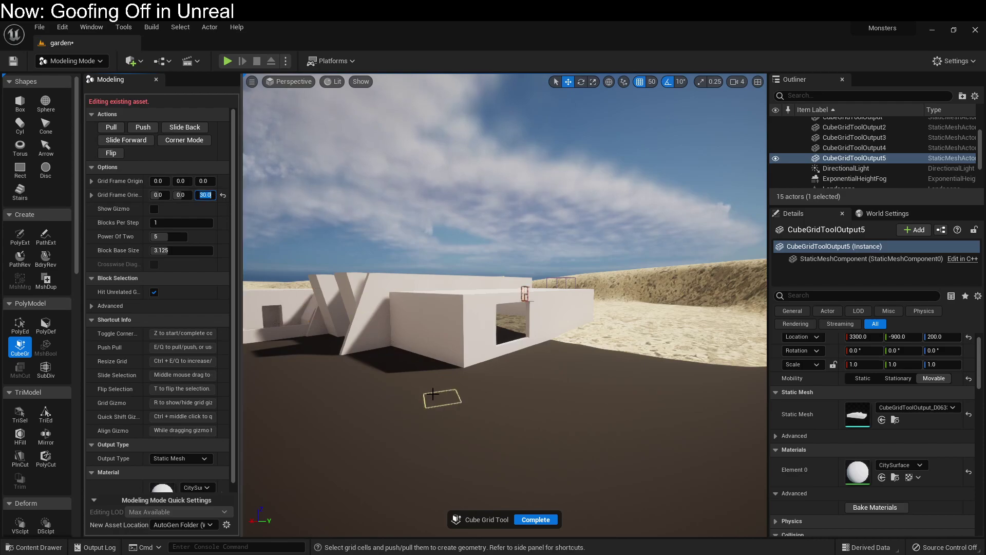
{"action": "right_click_drag", "start_coordinate": [470, 374], "coordinate": [393, 322]}
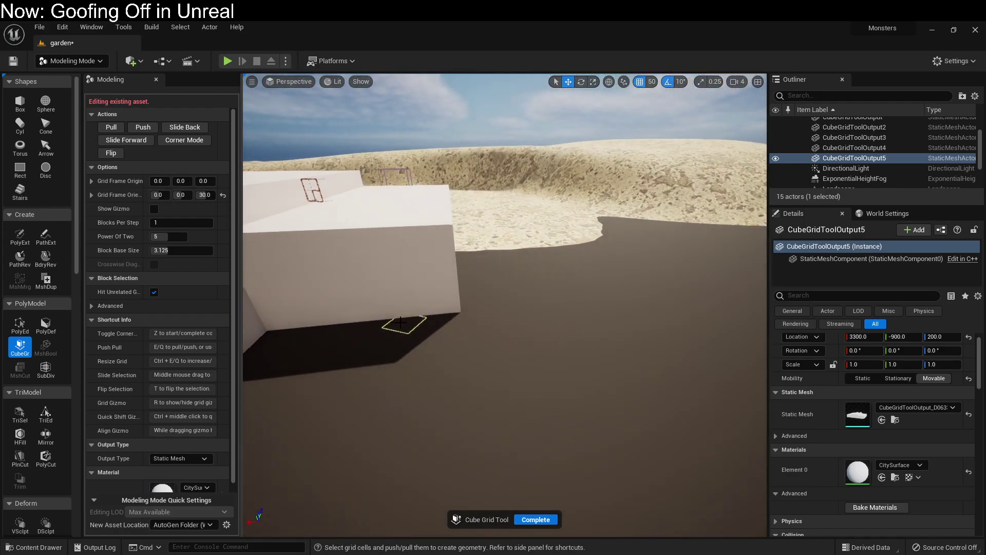
- Mark a large rectangle of ground cells in the rotated grid at the right wing's corner and raise it three grid steps into a block
{"action": "left_click_drag", "start_coordinate": [389, 322], "coordinate": [732, 238]}
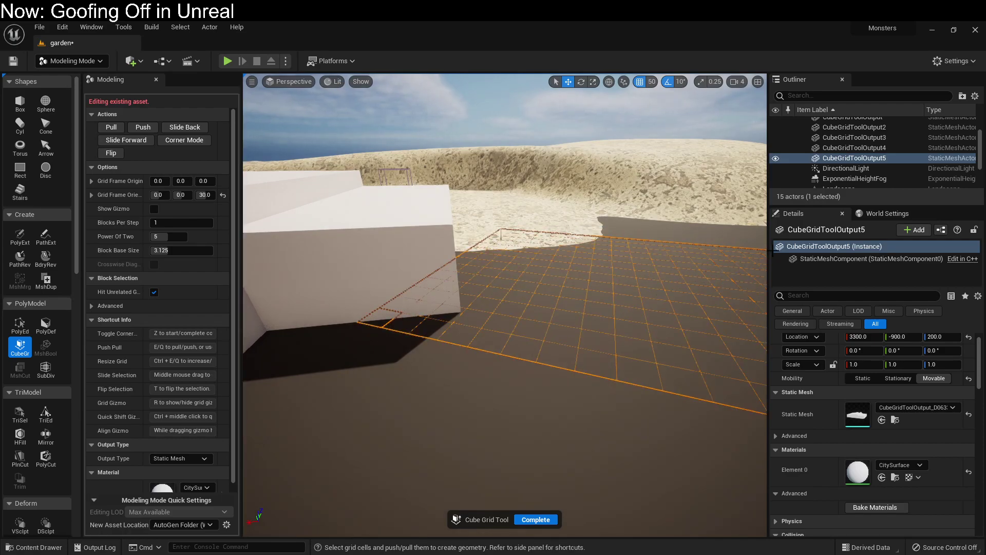
{"action": "key", "text": "e"}
{"action": "right_click_drag", "start_coordinate": [558, 350], "coordinate": [544, 334]}
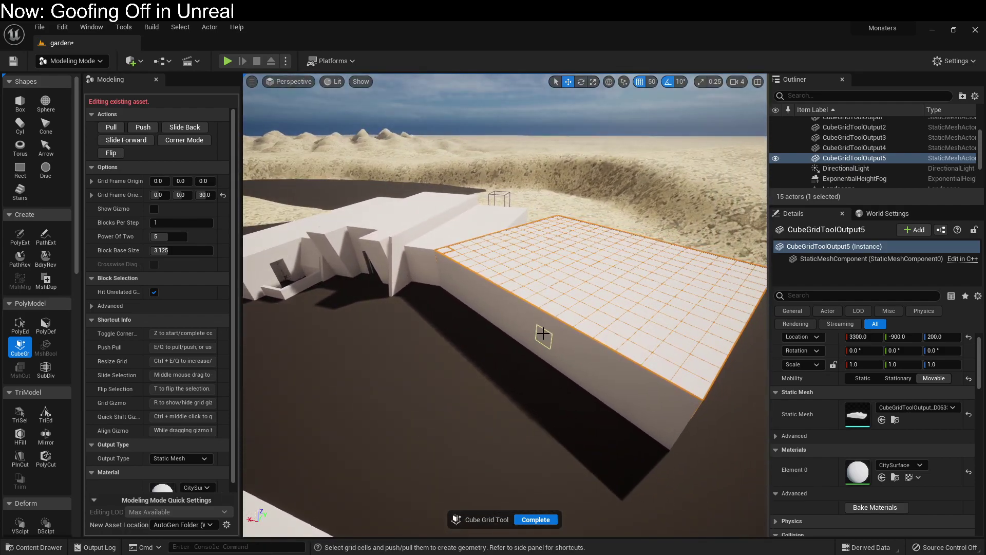
{"action": "key", "text": "e"}
{"action": "key", "text": "e"}
{"action": "key", "text": "q"}
{"action": "key", "text": "q"}
{"action": "key", "text": "q"}
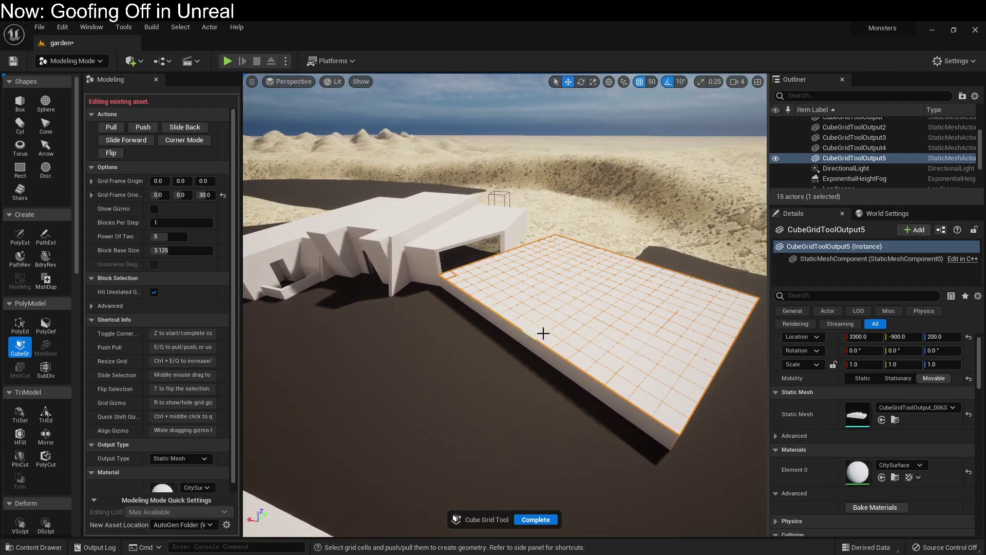
{"action": "key", "text": "e"}
{"action": "right_click_drag", "start_coordinate": [544, 334], "coordinate": [451, 329]}
{"action": "right_click_drag", "start_coordinate": [596, 324], "coordinate": [406, 329]}
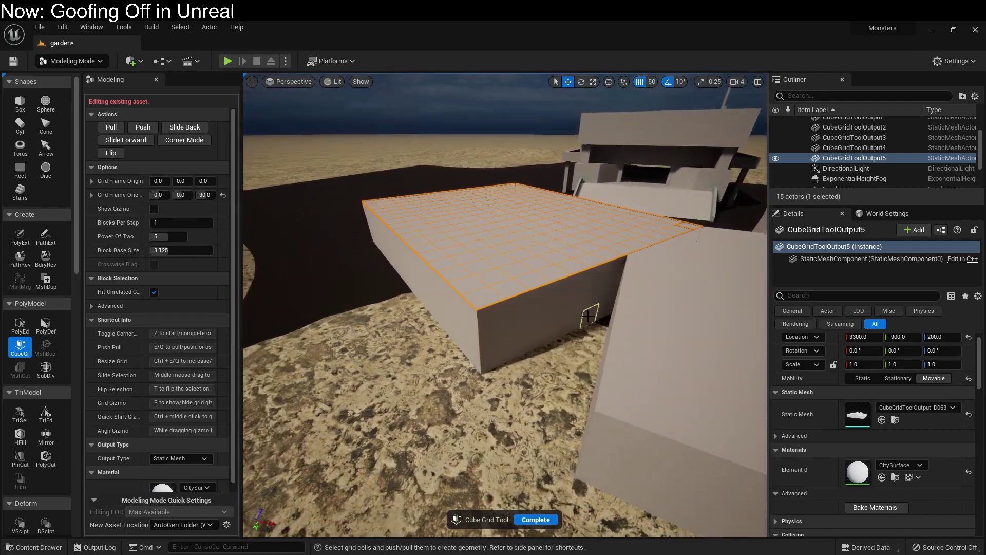
- Mark the rotated block's full three-cell-high rear face next to the building and pull it out to extend the block
{"action": "left_click_drag", "start_coordinate": [492, 320], "coordinate": [608, 311]}
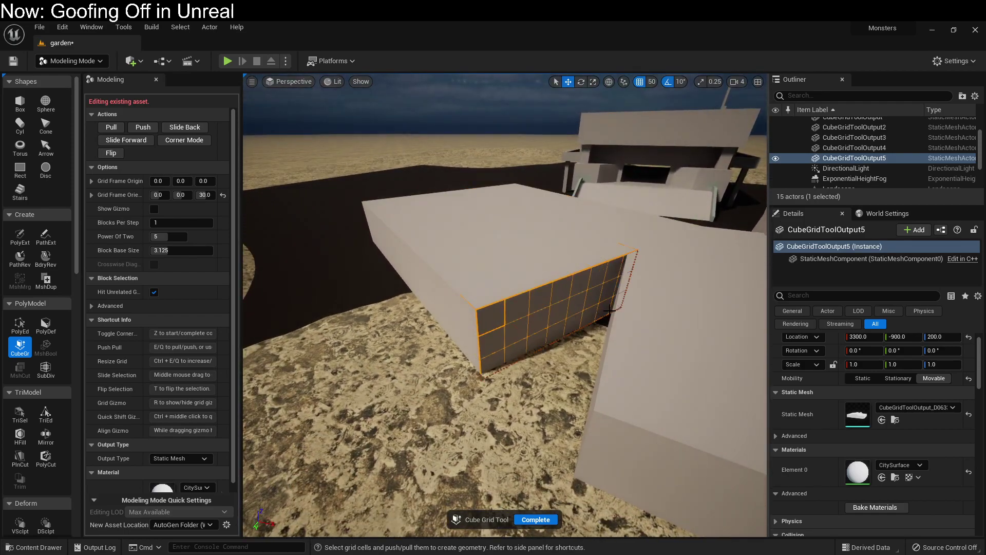
{"action": "key", "text": "e"}
{"action": "key", "text": "e"}
{"action": "key", "text": "e"}
{"action": "key", "text": "e"}
{"action": "key", "text": "e"}
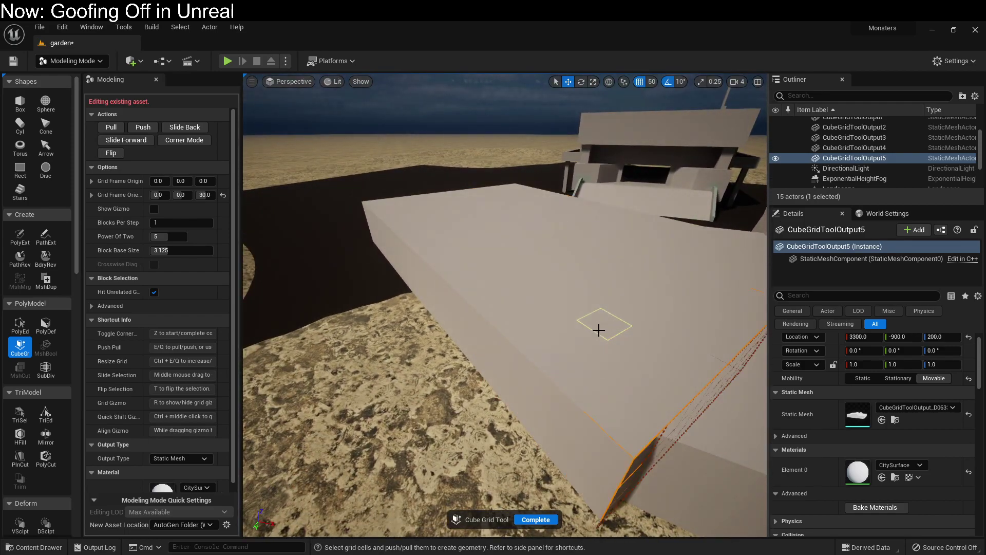
- Reset the grid's orientation to 0 and pull and push the cells along the seam at the rotated block's rear corner
{"action": "right_click_drag", "start_coordinate": [602, 448], "coordinate": [639, 433]}
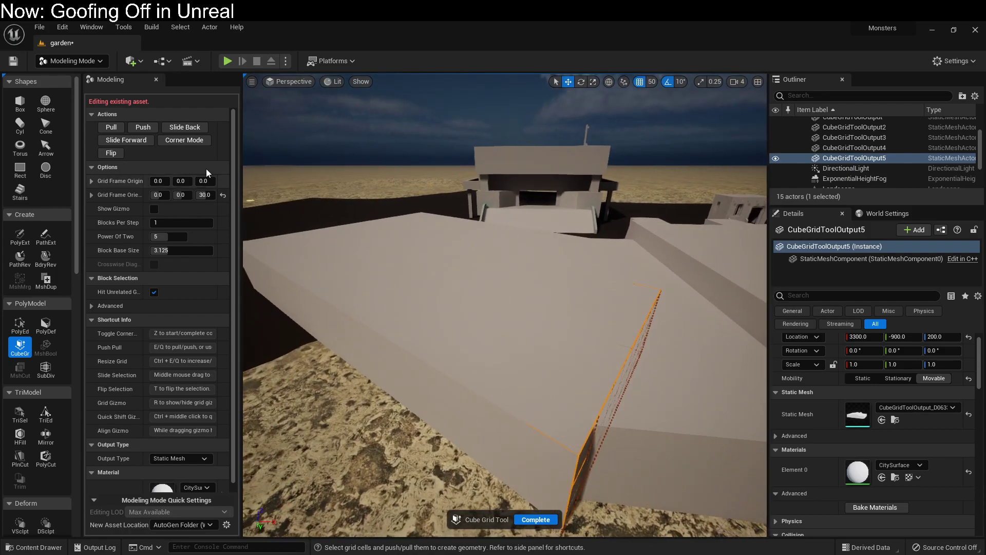
{"action": "left_click", "coordinate": [223, 196]}
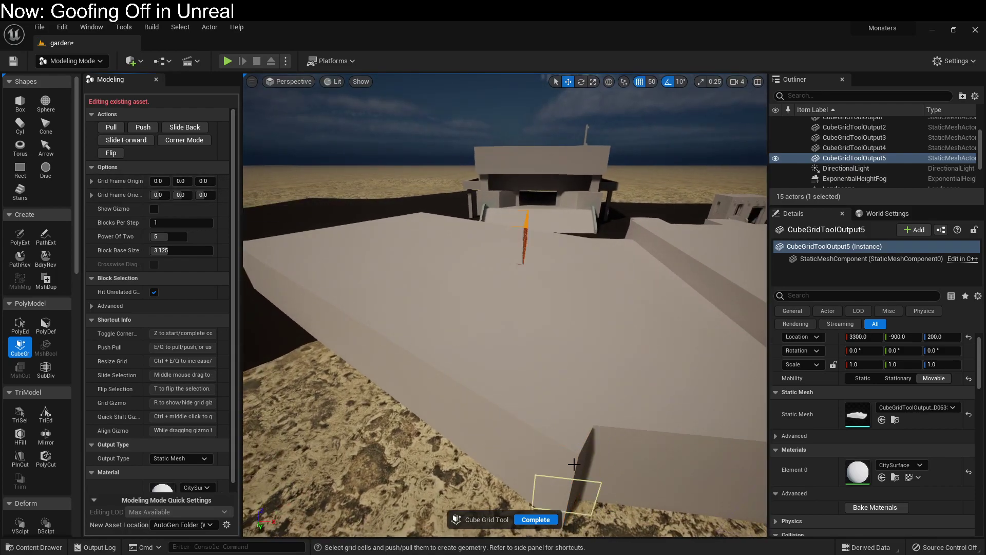
{"action": "left_click", "coordinate": [565, 504]}
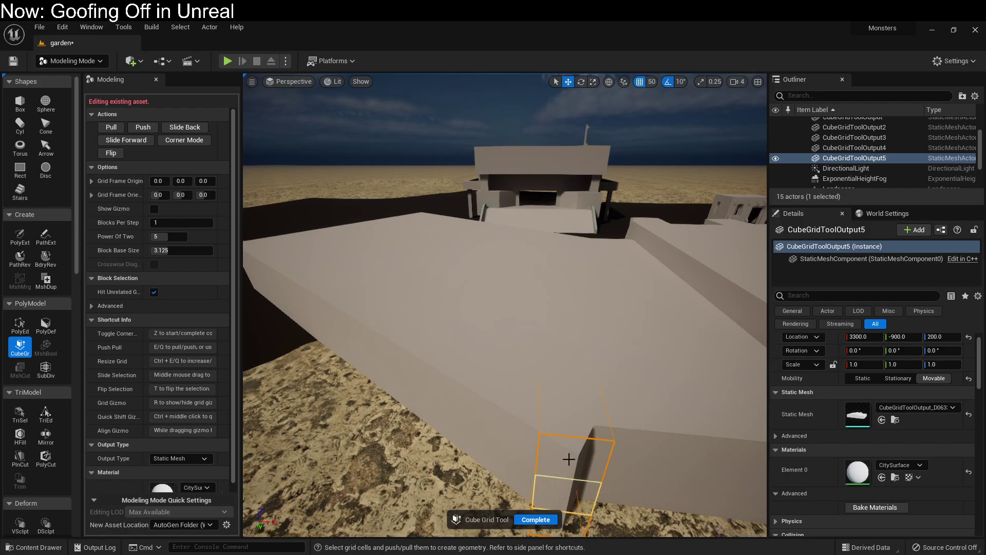
{"action": "right_click_drag", "start_coordinate": [569, 459], "coordinate": [514, 459]}
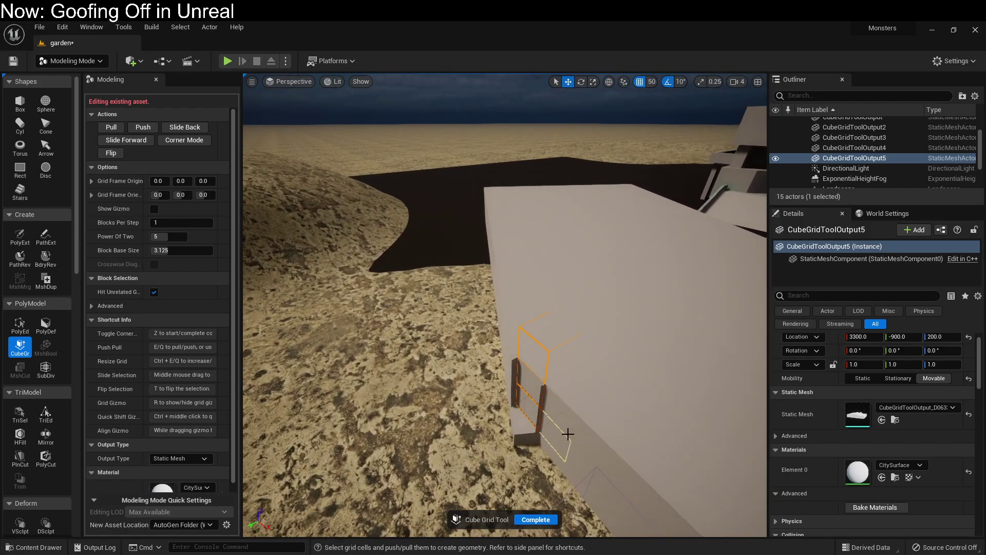
{"action": "left_click_drag", "start_coordinate": [516, 388], "coordinate": [482, 403]}
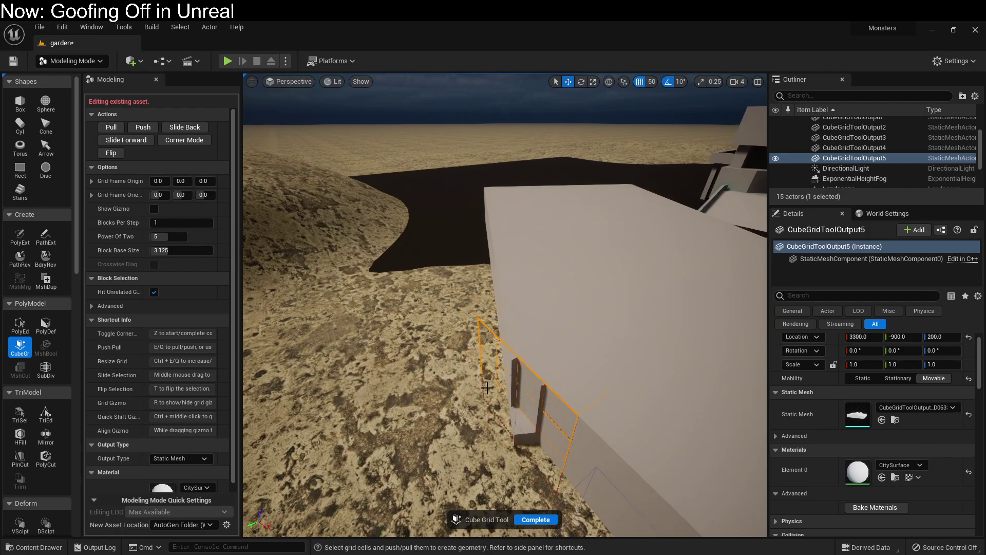
{"action": "key", "text": "e"}
{"action": "key", "text": "q"}
{"action": "right_click_drag", "start_coordinate": [498, 360], "coordinate": [539, 355]}
- Set the third Grid Frame Orientation value to 30 and cut a doorway one cell wide and two cells high into the rotated wing's yard-facing wall
{"action": "left_click", "coordinate": [204, 195]}
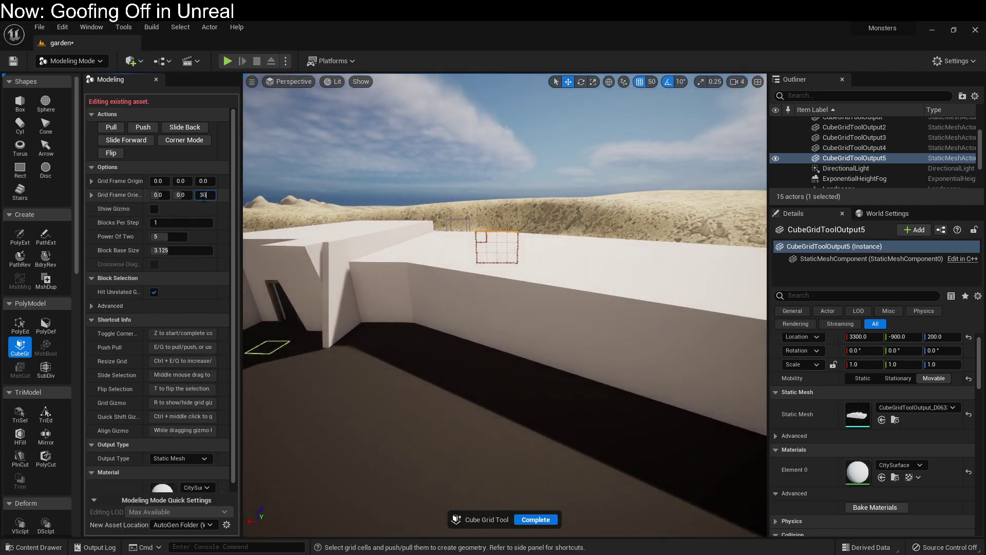
{"action": "type", "text": "30"}
{"action": "key", "text": "Return"}
{"action": "right_click_drag", "start_coordinate": [388, 282], "coordinate": [367, 283]}
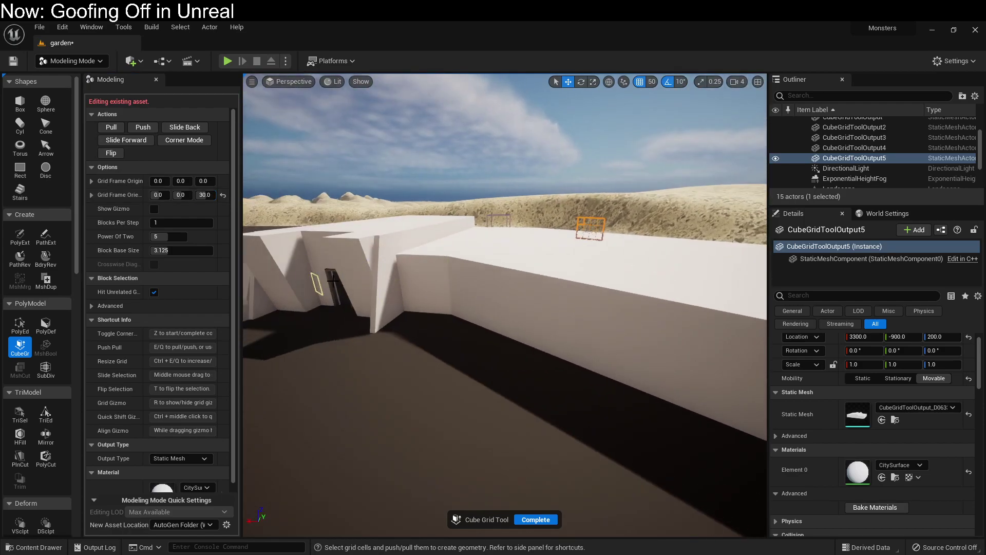
{"action": "right_click_drag", "start_coordinate": [663, 362], "coordinate": [663, 359]}
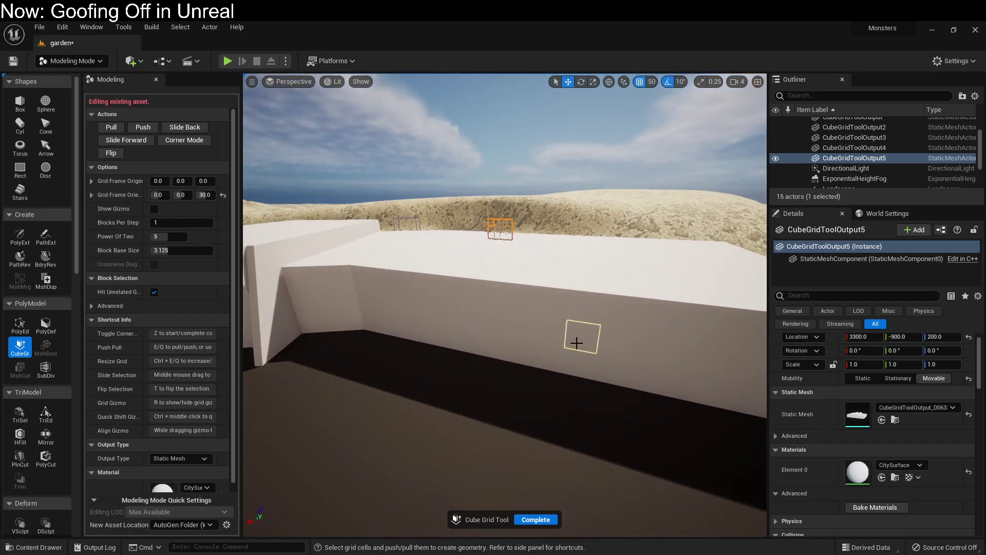
{"action": "left_click_drag", "start_coordinate": [577, 342], "coordinate": [580, 357]}
{"action": "right_click_drag", "start_coordinate": [580, 359], "coordinate": [577, 357]}
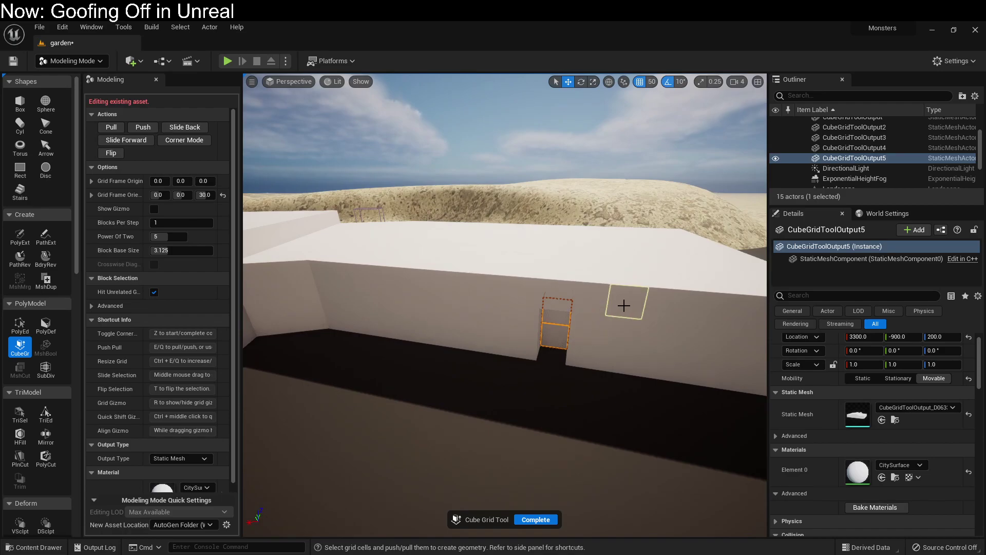
- Mark a one-cell-wide column right of the rotated wing's doorway, reaching one cell above the roof, and pull it out as a buttress
{"action": "mouse_move", "coordinate": [623, 278]}
{"action": "left_mouse_down"}
{"action": "mouse_move", "coordinate": [619, 341]}
{"action": "mouse_move", "coordinate": [630, 280]}
{"action": "left_mouse_up"}
{"action": "key", "text": "e"}
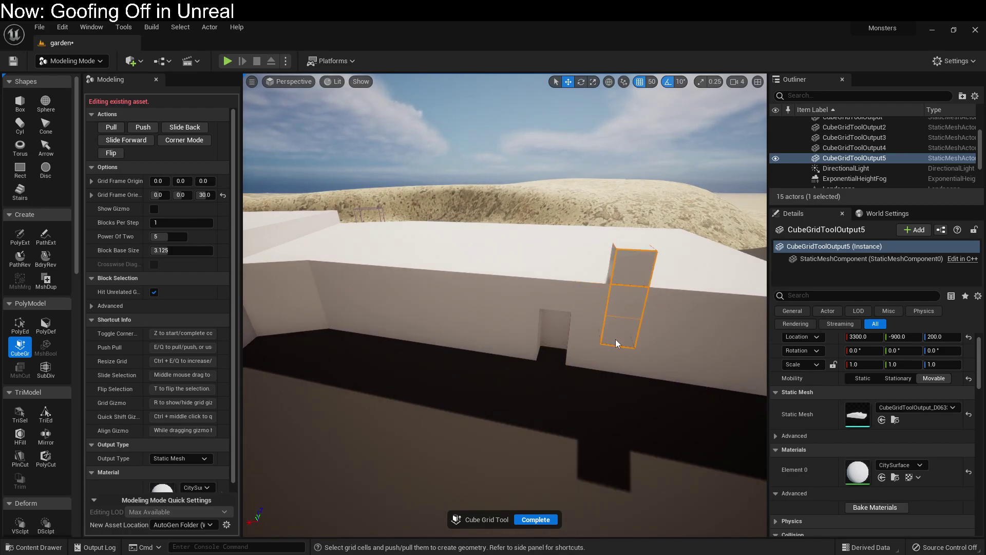
{"action": "key", "text": "e"}
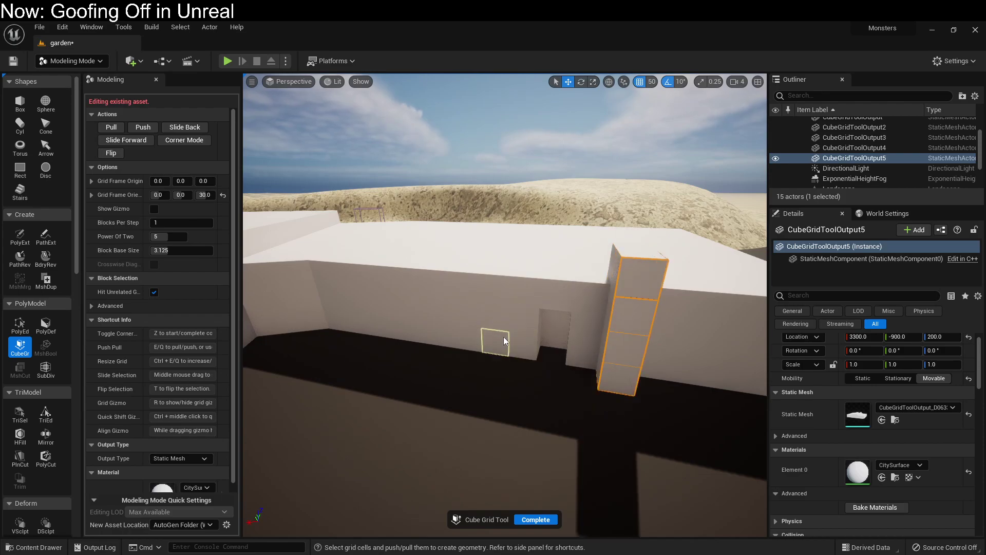
- Mark a matching one-cell-wide column left of the rotated wing's doorway and pull it out as a second buttress
{"action": "left_click_drag", "start_coordinate": [503, 337], "coordinate": [498, 311]}
{"action": "key", "text": "q"}
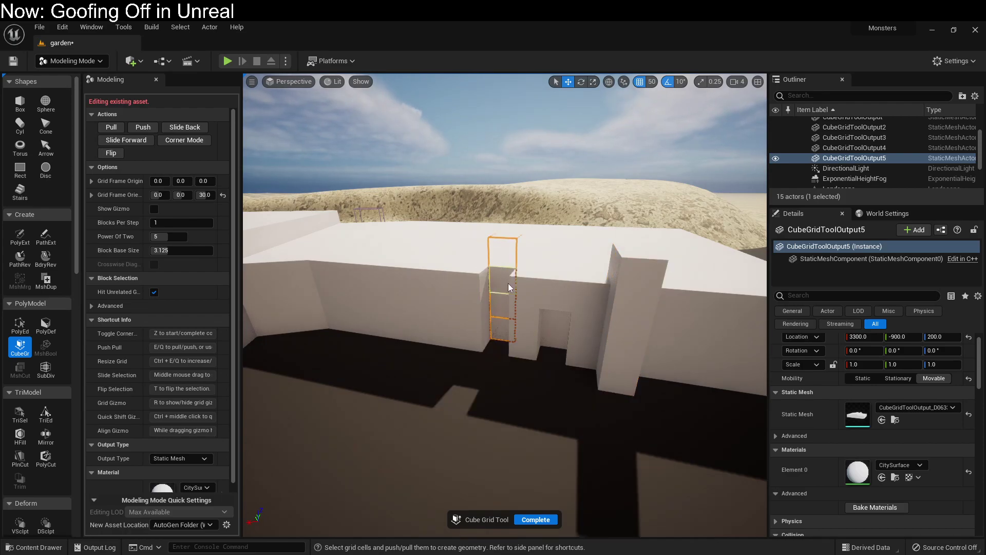
{"action": "right_click", "coordinate": [508, 283]}
{"action": "type", "text": "e"}
{"action": "right_click_drag", "start_coordinate": [500, 266], "coordinate": [513, 249]}
{"action": "key", "text": "e"}
{"action": "key", "text": "e"}
- Extend the raised section above the rotated wing's doorway back across the full depth of the roof
{"action": "left_click", "coordinate": [375, 224]}
{"action": "key", "text": "e"}
{"action": "key", "text": "e"}
{"action": "key", "text": "e"}
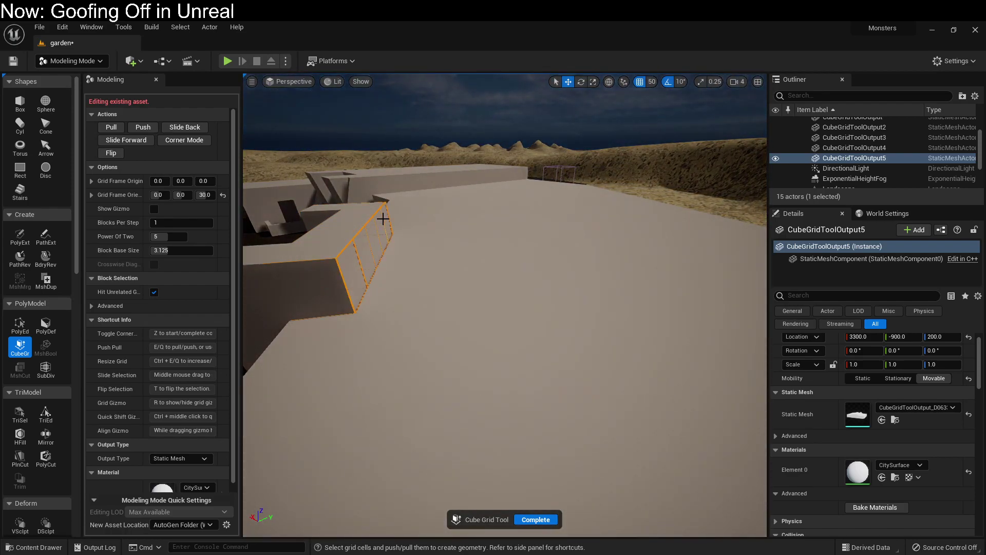
{"action": "key", "text": "e"}
{"action": "key", "text": "e"}
{"action": "key", "text": "e"}
{"action": "key", "text": "e"}
{"action": "key", "text": "e"}
{"action": "key", "text": "e"}
{"action": "key", "text": "e"}
{"action": "key", "text": "e"}
{"action": "key", "text": "e"}
{"action": "key", "text": "e"}
{"action": "key", "text": "e"}
{"action": "key", "text": "e"}
{"action": "right_click_drag", "start_coordinate": [382, 219], "coordinate": [356, 298]}
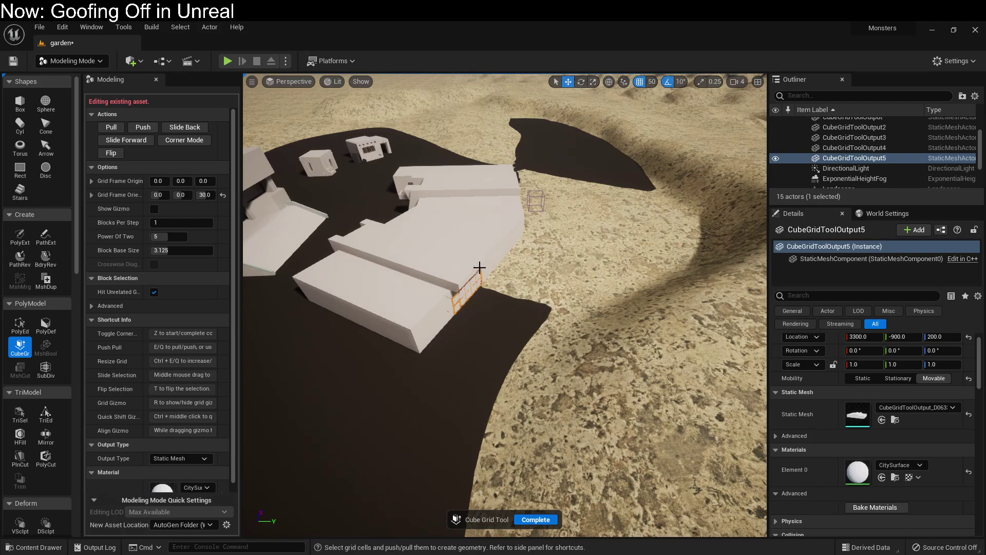
- Mark the raised section's full four-cell-high rear face and pull its two lower corners outward in Corner Mode to form a slope
{"action": "right_click_drag", "start_coordinate": [544, 322], "coordinate": [503, 312]}
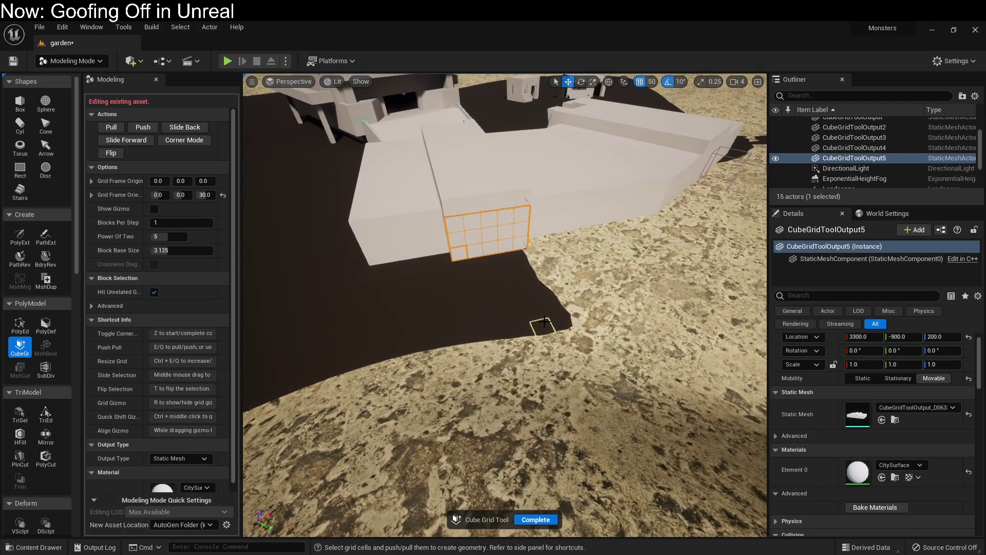
{"action": "left_click_drag", "start_coordinate": [527, 203], "coordinate": [464, 240]}
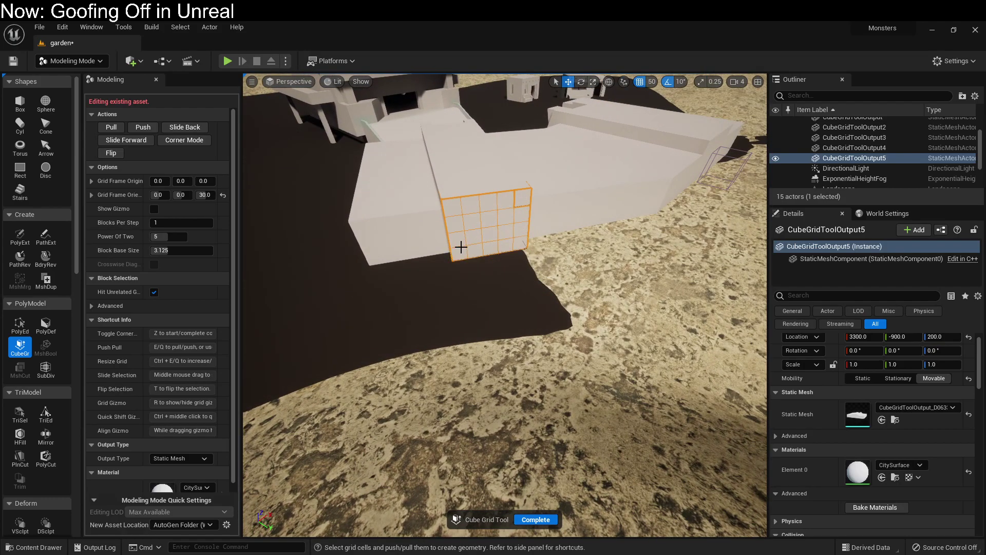
{"action": "key", "text": "z"}
{"action": "key", "text": "e"}
{"action": "key", "text": "e"}
{"action": "key", "text": "e"}
{"action": "key", "text": "e"}
{"action": "key", "text": "e"}
{"action": "key", "text": "e"}
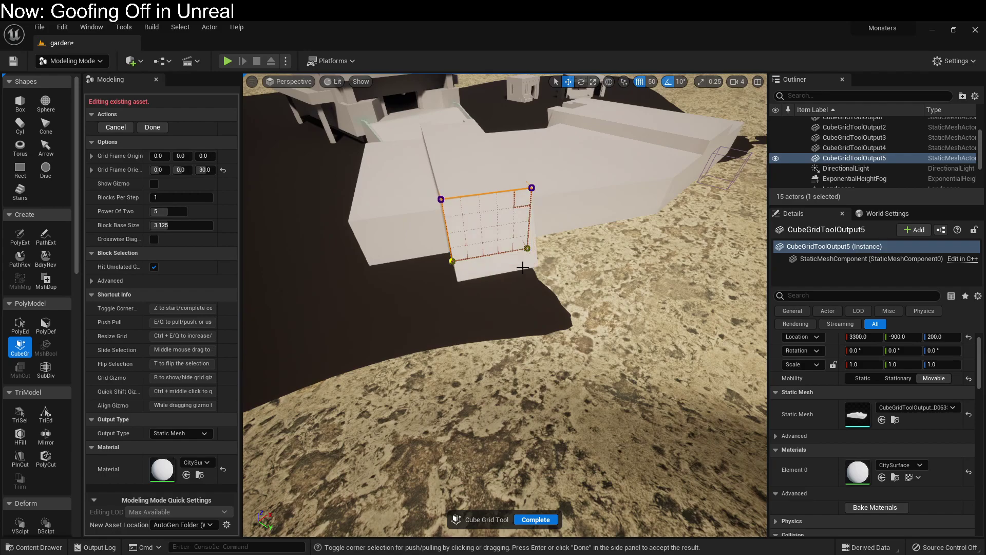
{"action": "right_click_drag", "start_coordinate": [522, 267], "coordinate": [601, 228]}
{"action": "right_click_drag", "start_coordinate": [421, 286], "coordinate": [421, 319]}
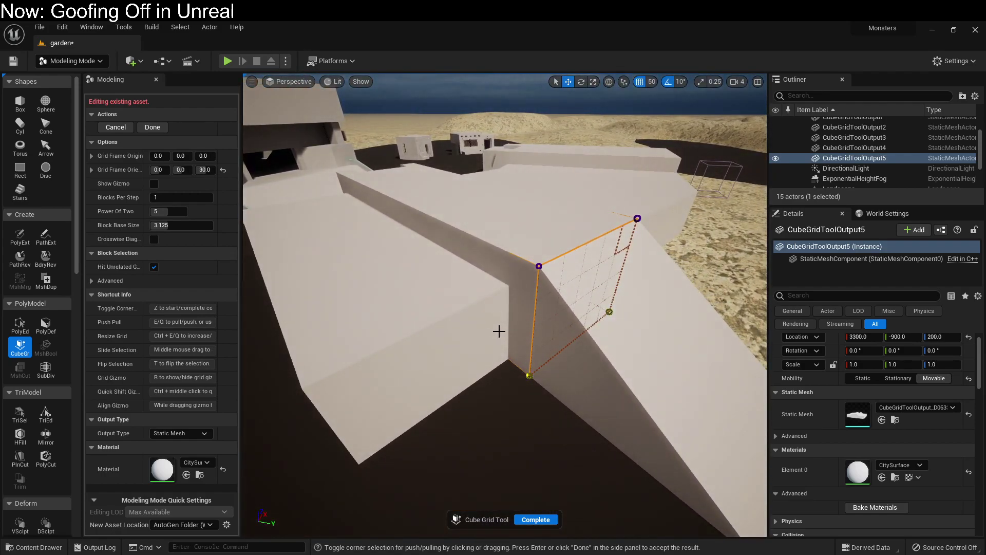
- Accept the slope, mark the neighbouring lower block's three-cell-high rear face, and pull its two lower corners outward in Corner Mode
{"action": "key", "text": "z"}
{"action": "left_click_drag", "start_coordinate": [489, 317], "coordinate": [374, 444]}
{"action": "key", "text": "z"}
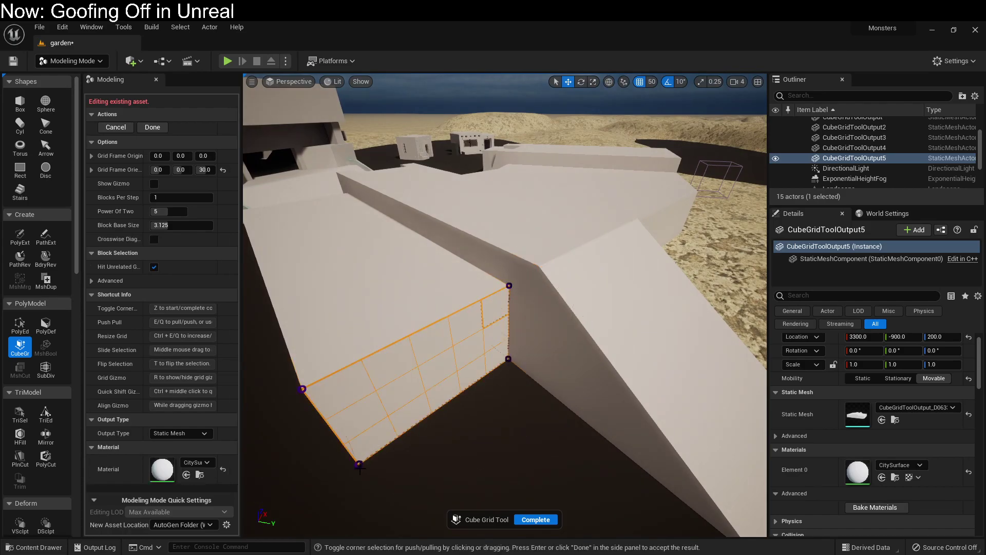
{"action": "key", "text": "e"}
{"action": "key", "text": "e"}
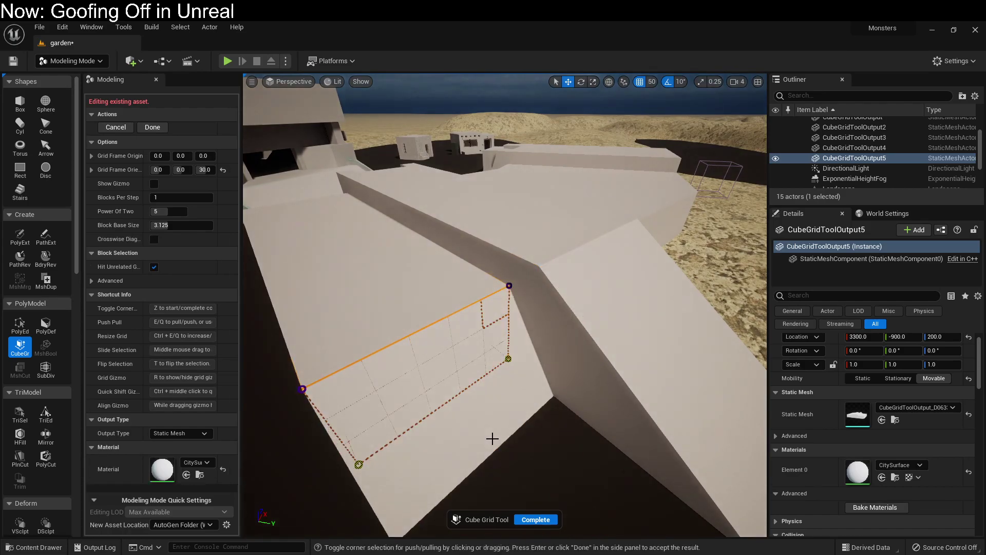
{"action": "key", "text": "z"}
{"action": "right_click_drag", "start_coordinate": [491, 438], "coordinate": [442, 436]}
{"action": "left_click_drag", "start_coordinate": [484, 250], "coordinate": [675, 301]}
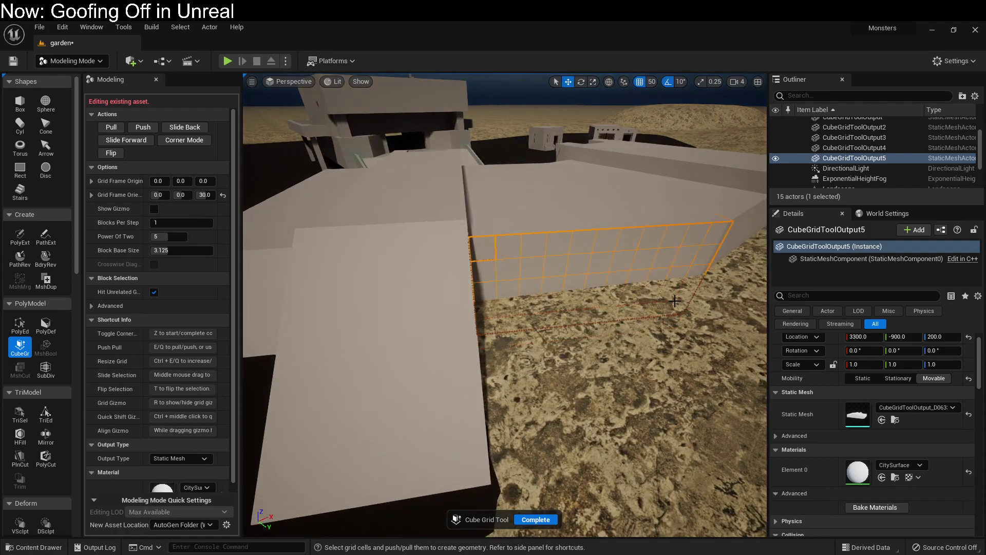
{"action": "right_click_drag", "start_coordinate": [567, 297], "coordinate": [776, 262]}
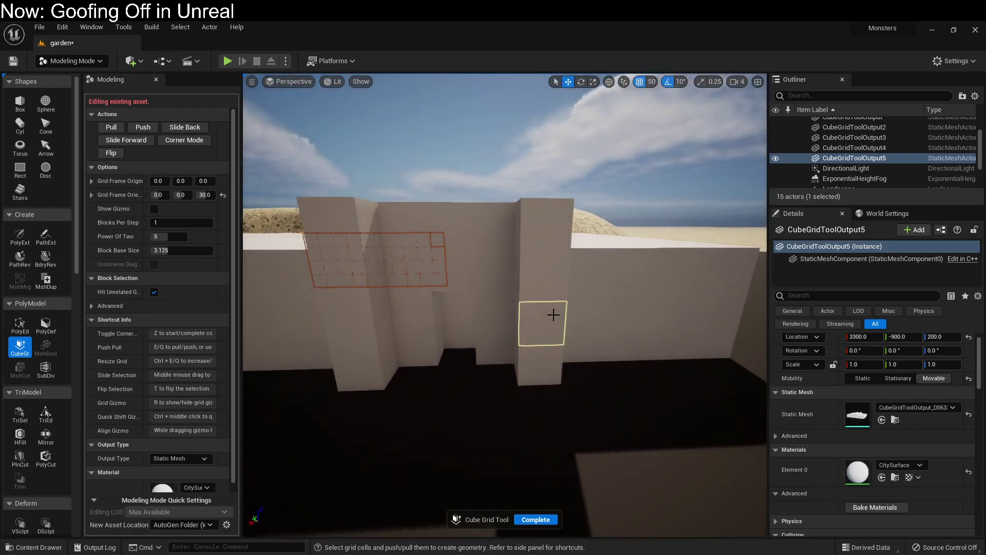
{"action": "left_click_drag", "start_coordinate": [564, 210], "coordinate": [361, 377]}
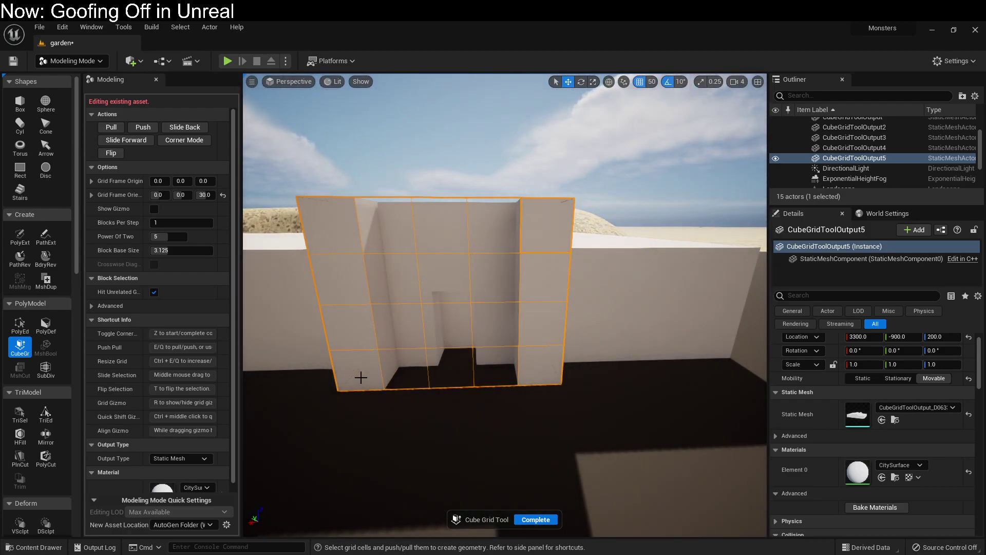
- Mark the right buttress's full front face, pull its two lower corners outward in Corner Mode, and accept the edit
{"action": "left_click_drag", "start_coordinate": [558, 370], "coordinate": [548, 233]}
{"action": "key", "text": "z"}
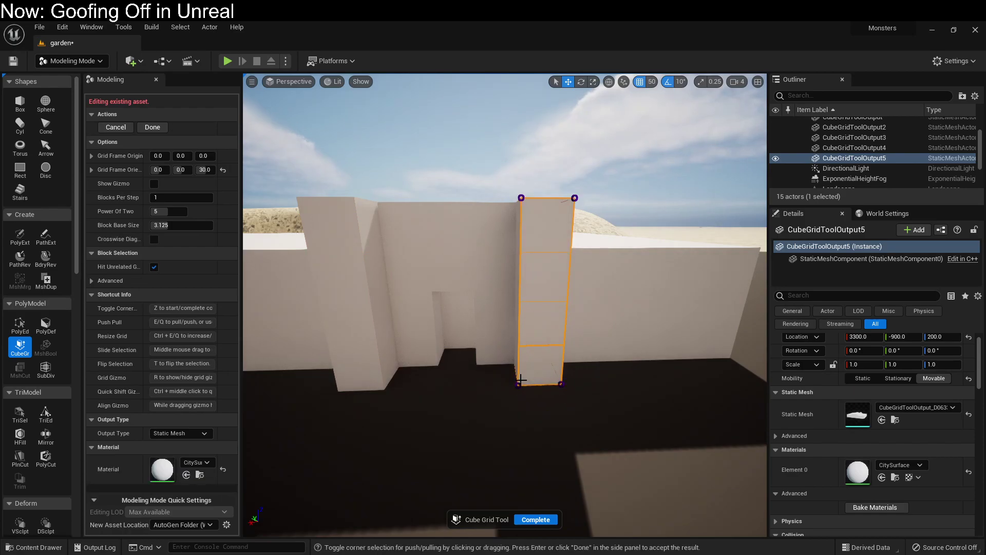
{"action": "key", "text": "e"}
{"action": "key", "text": "z"}
- Slope the left buttress's front face to match by pulling its two lower corners outward in Corner Mode, and accept the edit
{"action": "left_click_drag", "start_coordinate": [370, 379], "coordinate": [355, 284]}
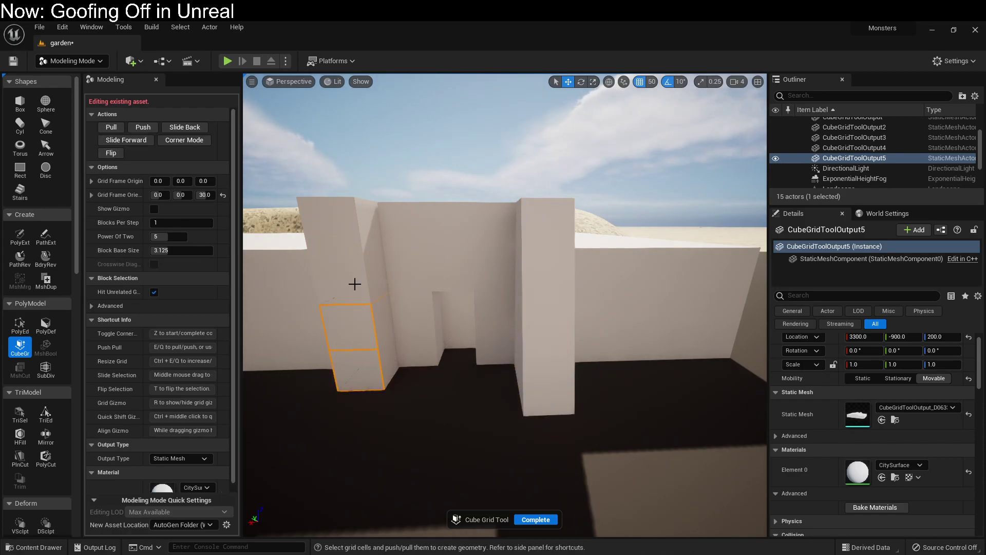
{"action": "key", "text": "z"}
{"action": "left_click", "coordinate": [338, 391]}
{"action": "left_click", "coordinate": [384, 390]}
{"action": "key", "text": "e"}
{"action": "key", "text": "z"}
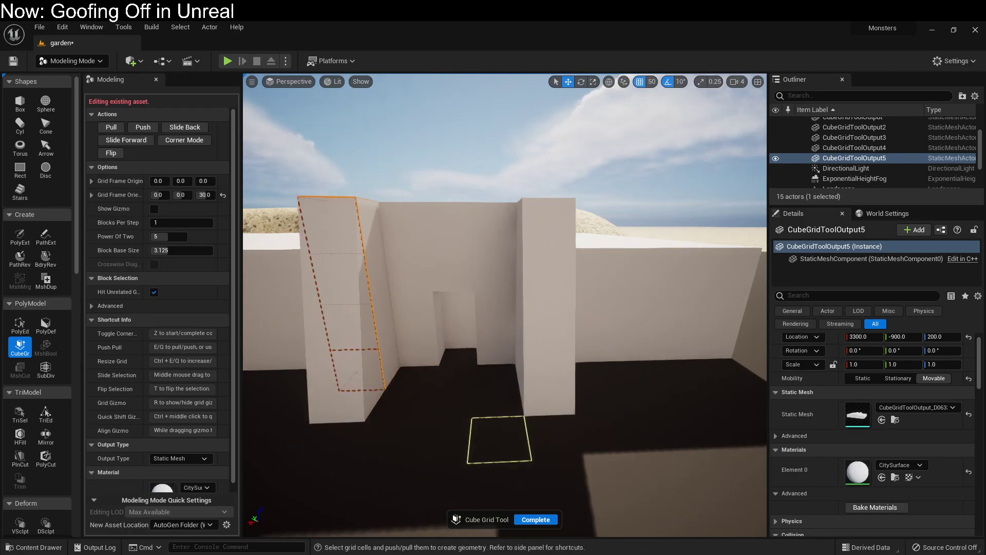
- Review the rotated wing from the yard and complete the Cube Grid edit of the building
{"action": "right_click_drag", "start_coordinate": [500, 438], "coordinate": [436, 452]}
{"action": "right_click_drag", "start_coordinate": [465, 301], "coordinate": [525, 444]}
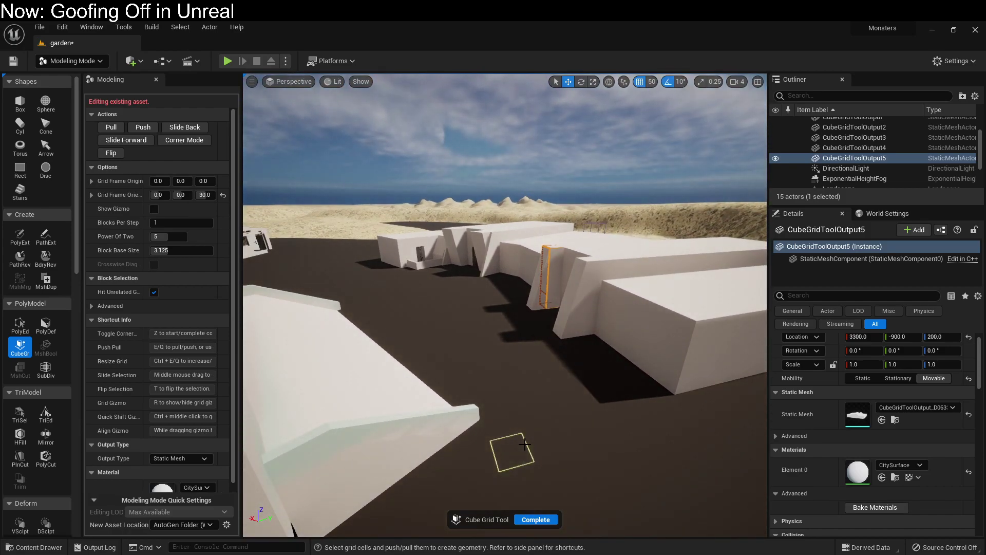
{"action": "right_click_drag", "start_coordinate": [521, 399], "coordinate": [324, 381]}
{"action": "right_click_drag", "start_coordinate": [437, 378], "coordinate": [652, 478]}
{"action": "left_click", "coordinate": [536, 519]}
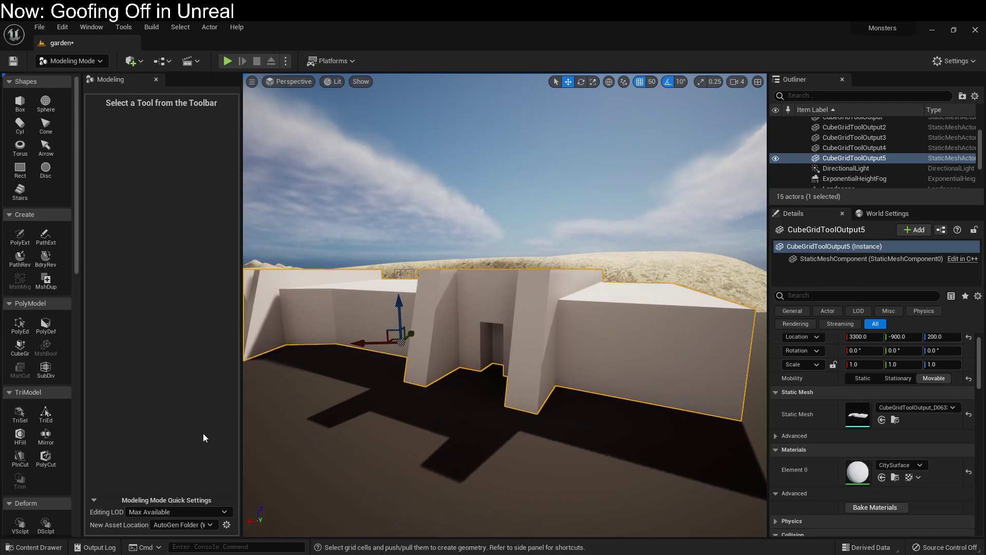
{"action": "left_click", "coordinate": [20, 344]}
{"action": "scroll", "coordinate": [129, 491], "scroll_direction": "down", "scroll_amount": 1}
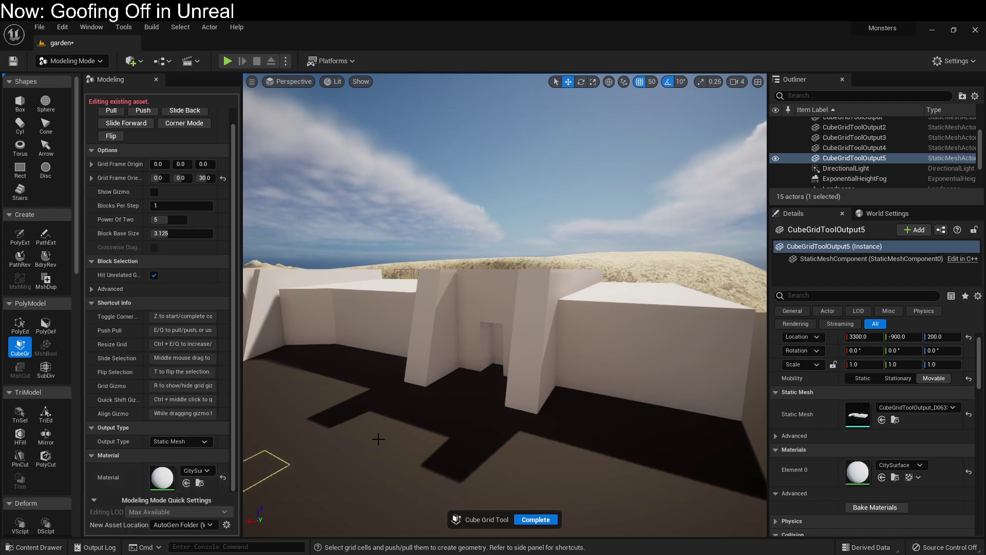
{"action": "key", "text": "d"}
{"action": "right_click_drag", "start_coordinate": [502, 335], "coordinate": [406, 331]}
{"action": "right_click_drag", "start_coordinate": [442, 369], "coordinate": [425, 386]}
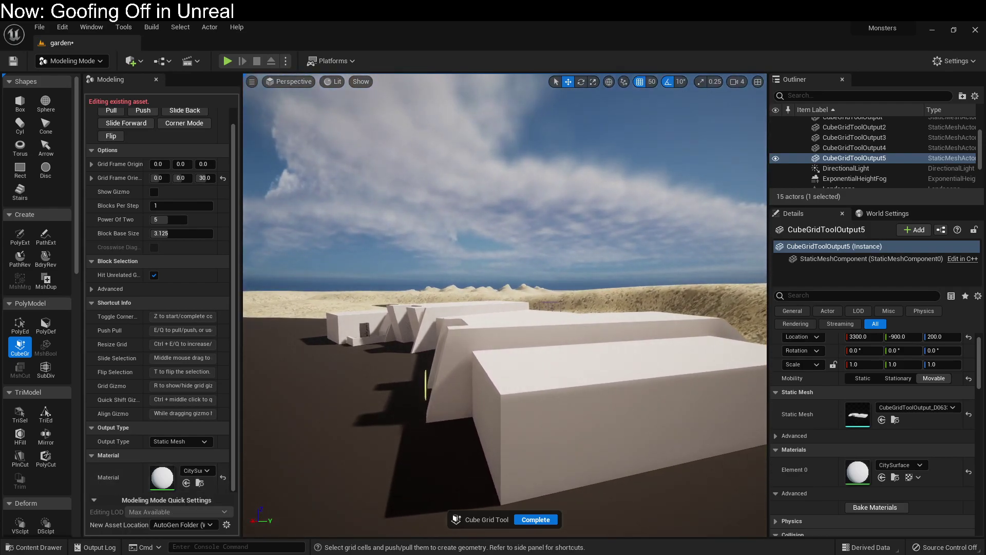
- Start Edit Materials on the building and brush-select every face of the recessed wall around the doorway between the two buttresses
{"action": "scroll", "coordinate": [64, 439], "scroll_direction": "down", "scroll_amount": 5}
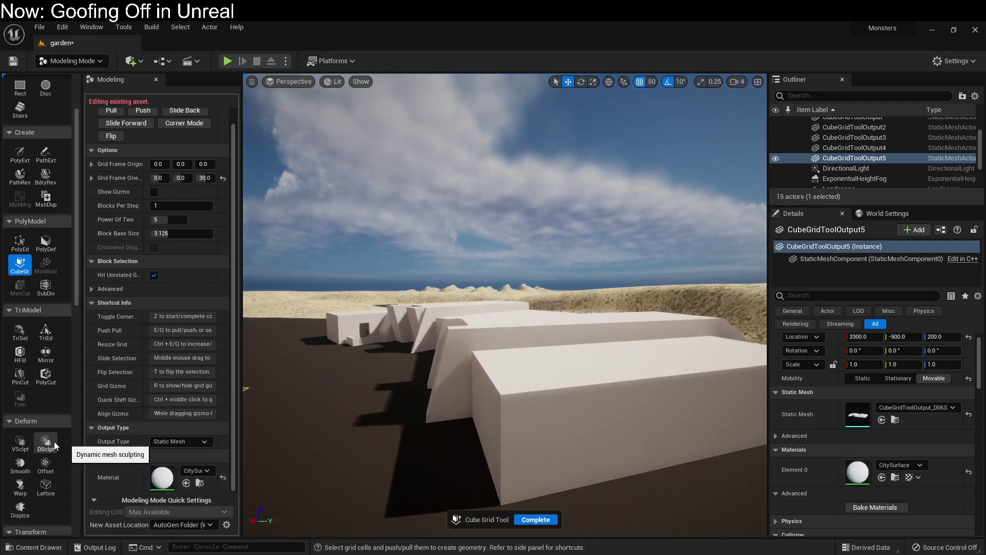
{"action": "scroll", "coordinate": [54, 442], "scroll_direction": "down", "scroll_amount": 6}
{"action": "scroll", "coordinate": [52, 434], "scroll_direction": "down", "scroll_amount": 6}
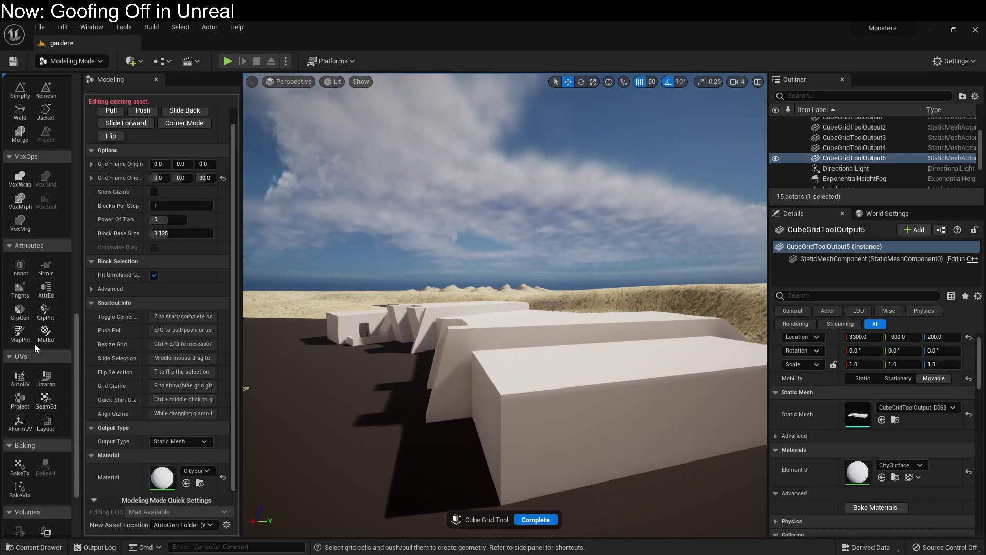
{"action": "left_click", "coordinate": [45, 332]}
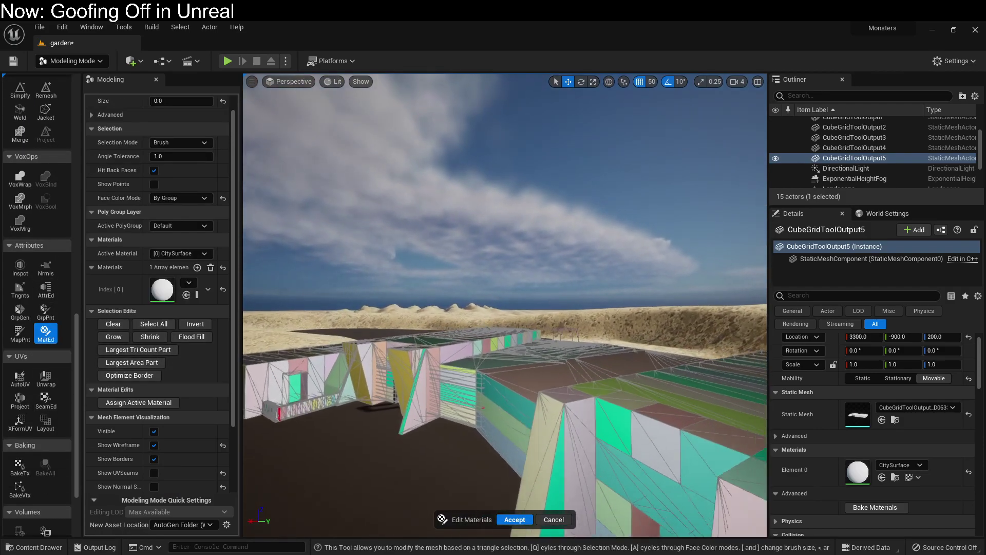
{"action": "right_click_drag", "start_coordinate": [505, 305], "coordinate": [573, 349]}
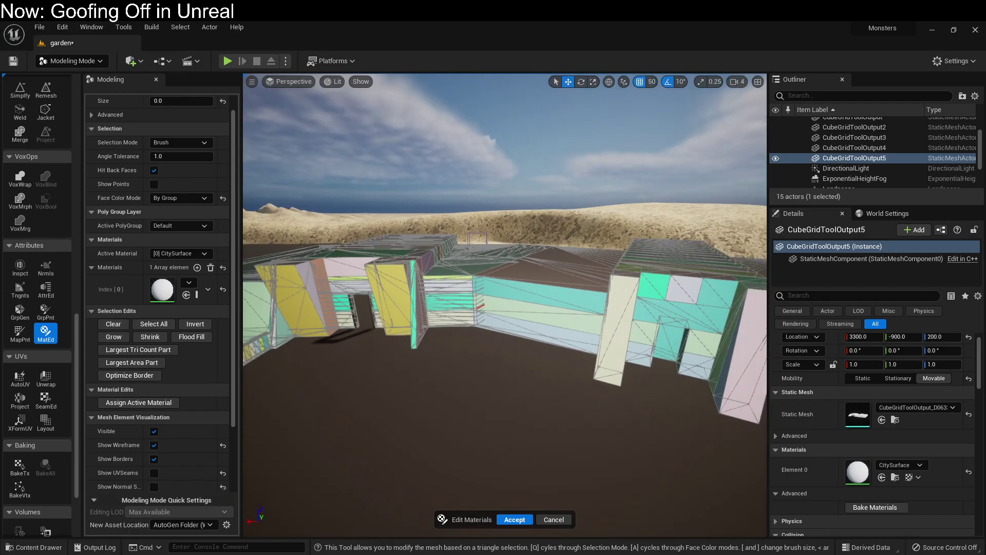
{"action": "right_click_drag", "start_coordinate": [481, 307], "coordinate": [458, 320]}
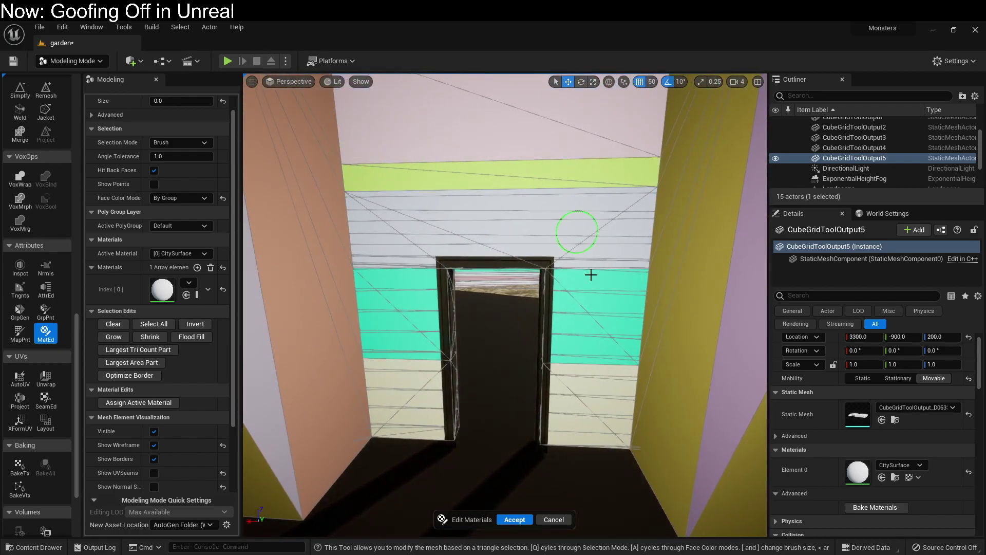
{"action": "right_click_drag", "start_coordinate": [555, 376], "coordinate": [563, 398]}
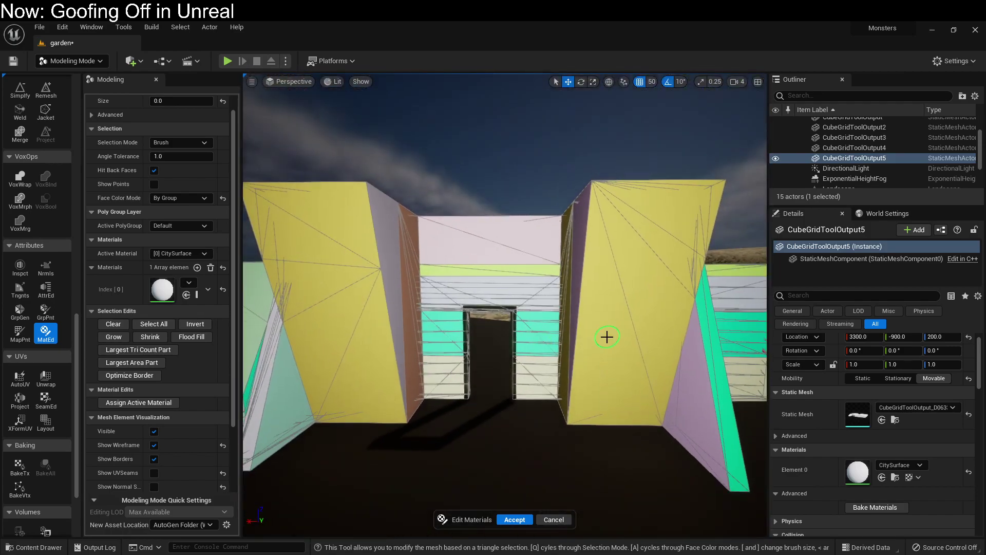
{"action": "scroll", "coordinate": [583, 393], "scroll_direction": "up", "scroll_amount": 4}
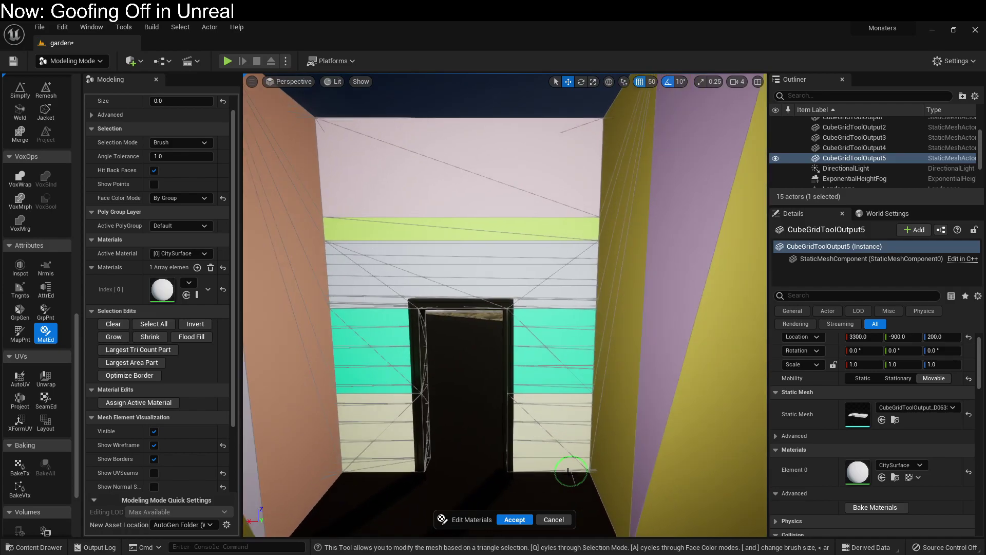
{"action": "mouse_move", "coordinate": [566, 470]}
{"action": "left_mouse_down"}
{"action": "mouse_move", "coordinate": [557, 199]}
{"action": "mouse_move", "coordinate": [436, 214]}
{"action": "mouse_move", "coordinate": [355, 293]}
{"action": "mouse_move", "coordinate": [354, 407]}
{"action": "mouse_move", "coordinate": [378, 449]}
{"action": "left_mouse_up"}
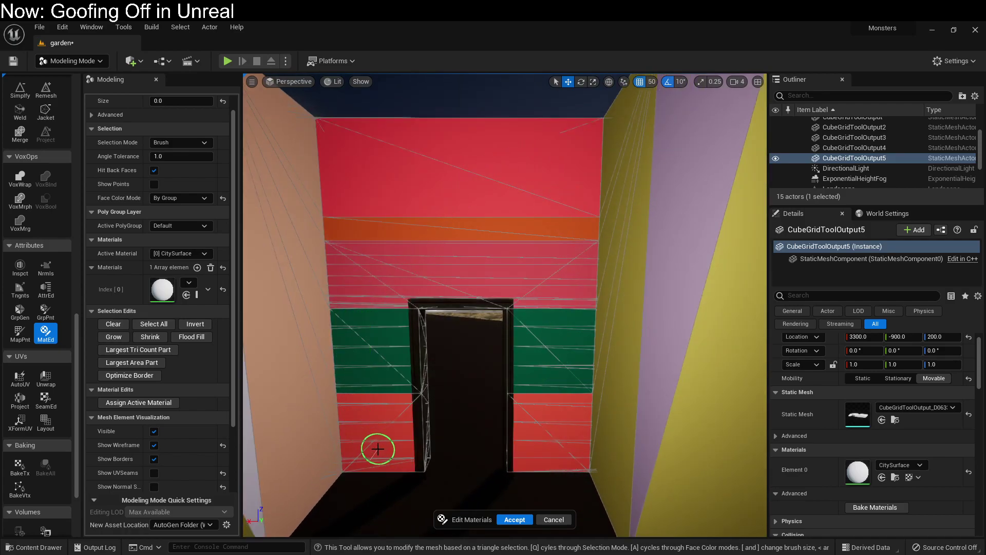
- Add a second material slot holding Coat, make it the active material, and assign it to the selected doorway wall faces
{"action": "left_click", "coordinate": [197, 267]}
{"action": "left_click", "coordinate": [188, 312]}
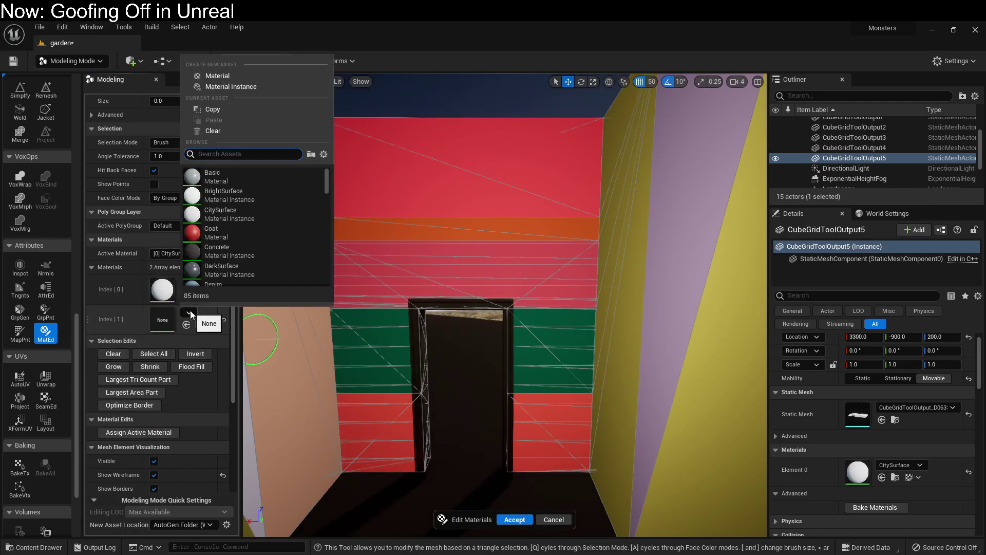
{"action": "left_click", "coordinate": [206, 238]}
{"action": "left_click", "coordinate": [200, 255]}
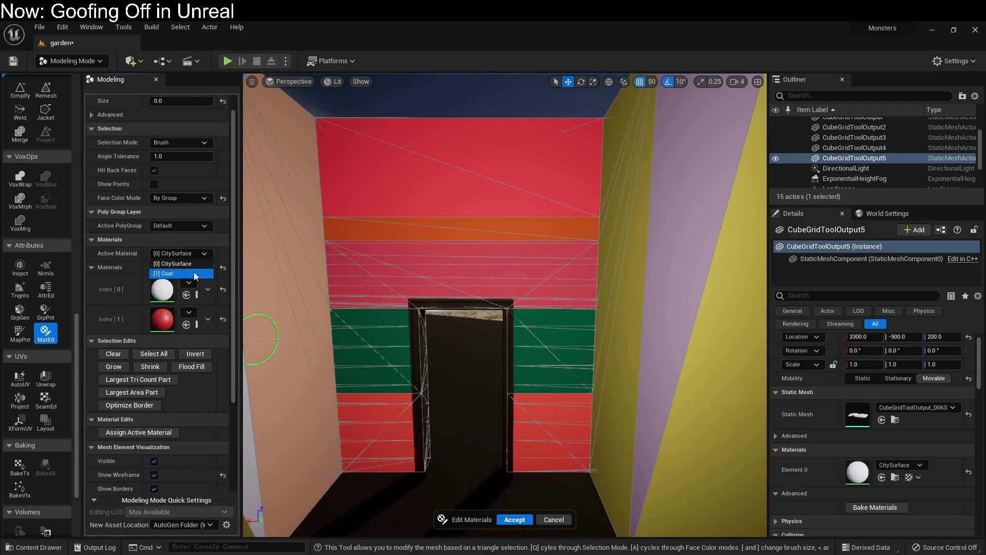
{"action": "left_click", "coordinate": [170, 271]}
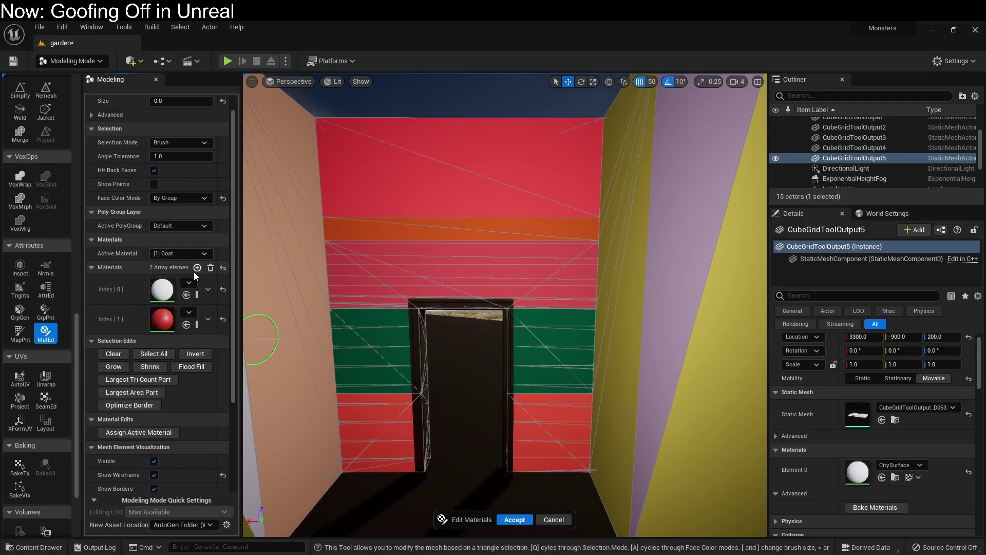
{"action": "left_click", "coordinate": [157, 434]}
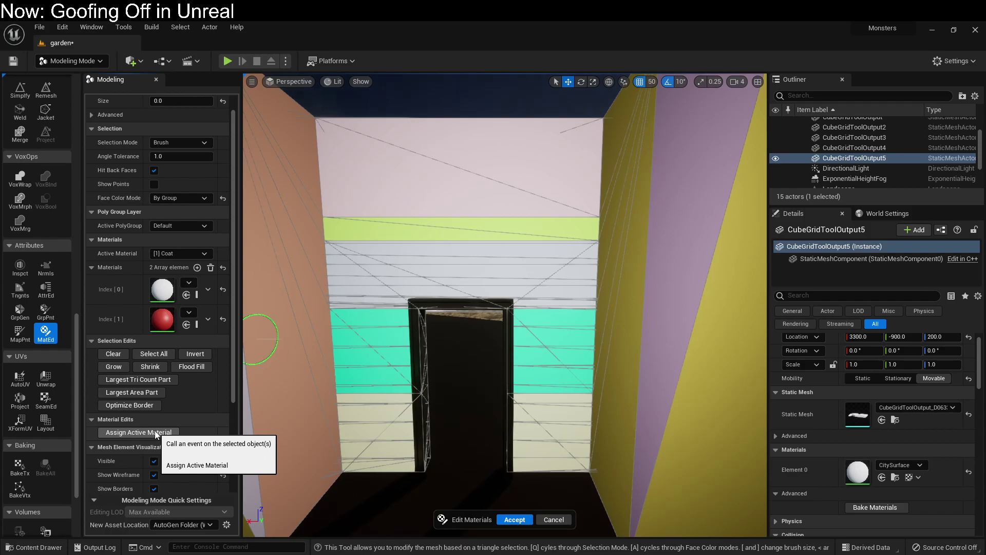
- Set the face colour mode to None and brush-select the wall around the doorway behind the low parapet
{"action": "left_click", "coordinate": [208, 199]}
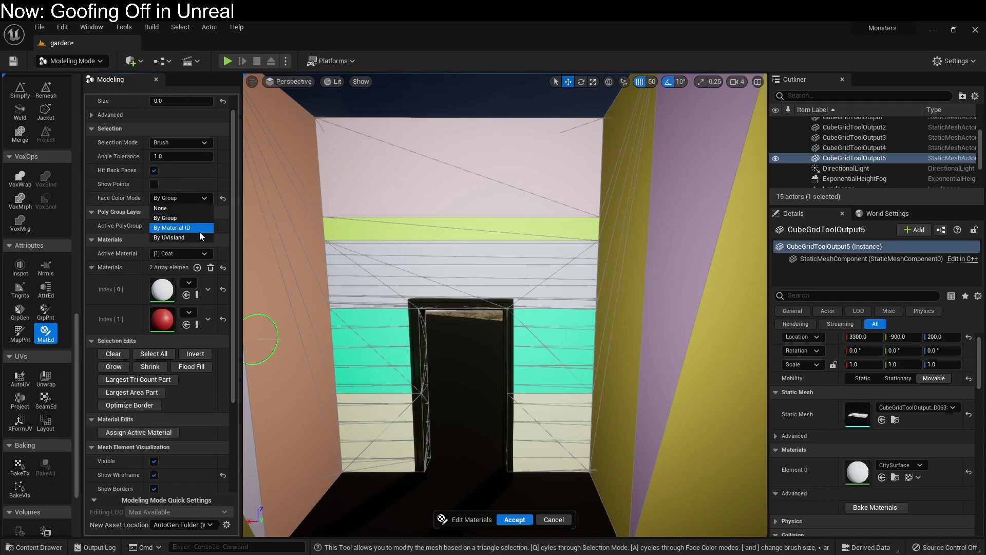
{"action": "left_click", "coordinate": [196, 209]}
{"action": "key", "text": "s"}
{"action": "mouse_move", "coordinate": [329, 323]}
{"action": "right_mouse_down"}
{"action": "mouse_move", "coordinate": [319, 324]}
{"action": "mouse_move", "coordinate": [328, 324]}
{"action": "right_mouse_up"}
{"action": "key", "text": "w"}
{"action": "key", "text": "s"}
{"action": "key", "text": "d"}
{"action": "right_click_drag", "start_coordinate": [368, 393], "coordinate": [343, 401]}
{"action": "key", "text": "s"}
{"action": "mouse_move", "coordinate": [363, 324]}
{"action": "right_mouse_down"}
{"action": "mouse_move", "coordinate": [541, 335]}
{"action": "mouse_move", "coordinate": [484, 341]}
{"action": "mouse_move", "coordinate": [513, 293]}
{"action": "mouse_move", "coordinate": [535, 316]}
{"action": "mouse_move", "coordinate": [416, 315]}
{"action": "mouse_move", "coordinate": [690, 440]}
{"action": "right_mouse_up"}
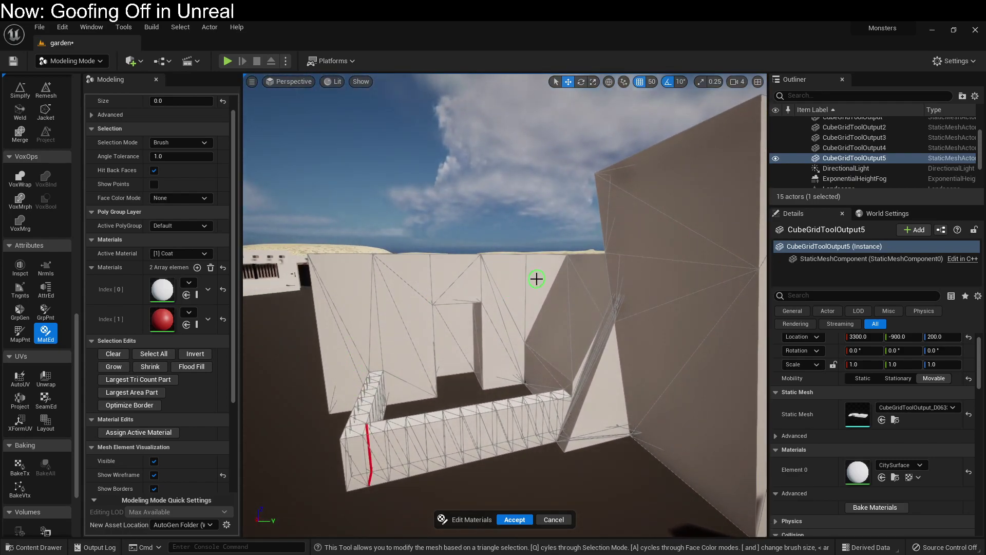
{"action": "mouse_move", "coordinate": [536, 279]}
{"action": "left_mouse_down"}
{"action": "mouse_move", "coordinate": [508, 288]}
{"action": "mouse_move", "coordinate": [489, 278]}
{"action": "mouse_move", "coordinate": [392, 277]}
{"action": "mouse_move", "coordinate": [350, 315]}
{"action": "mouse_move", "coordinate": [406, 364]}
{"action": "mouse_move", "coordinate": [341, 383]}
{"action": "left_mouse_up"}
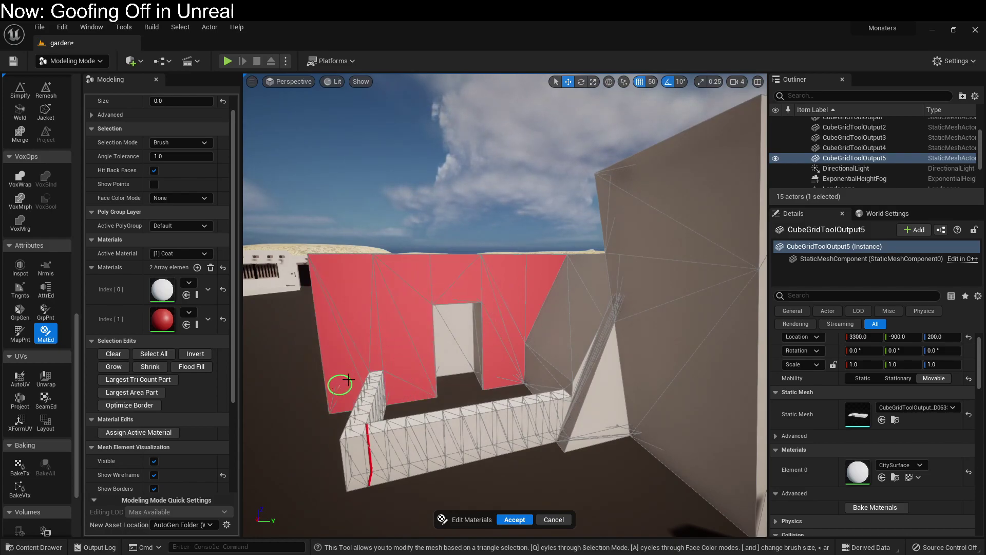
- Assign the active Coat material to the selected wall behind the parapet and accept the material edits
{"action": "right_click_drag", "start_coordinate": [341, 384], "coordinate": [442, 378]}
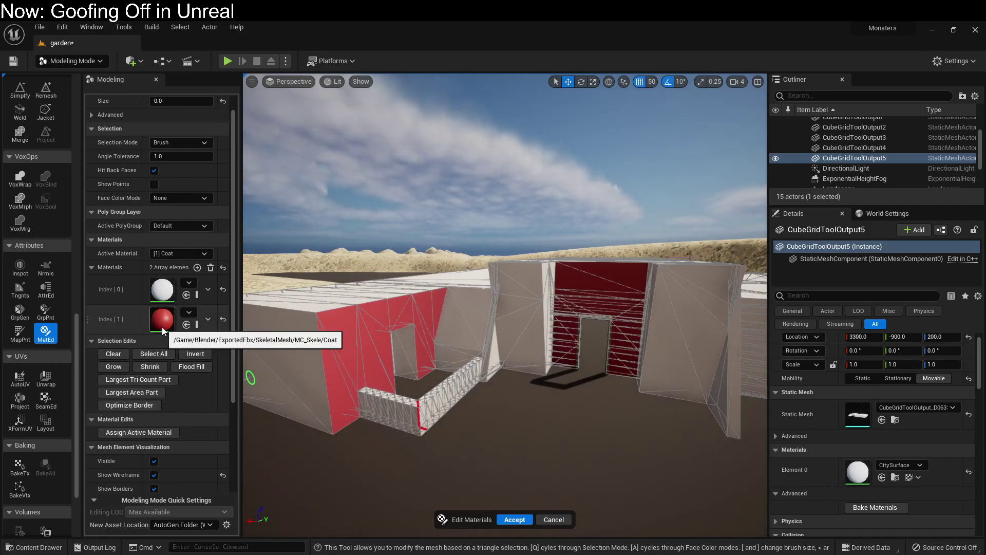
{"action": "left_click", "coordinate": [127, 435]}
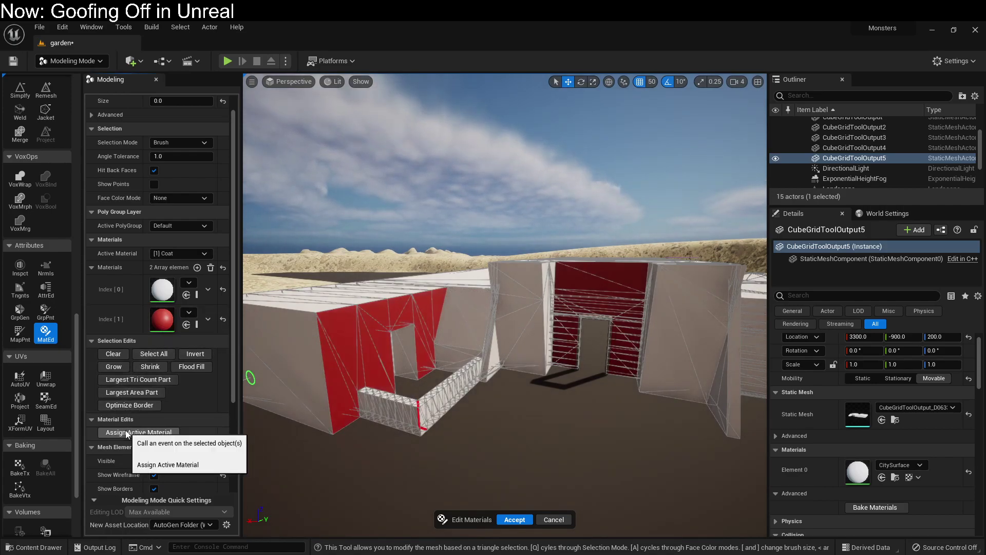
{"action": "right_click_drag", "start_coordinate": [353, 331], "coordinate": [370, 352]}
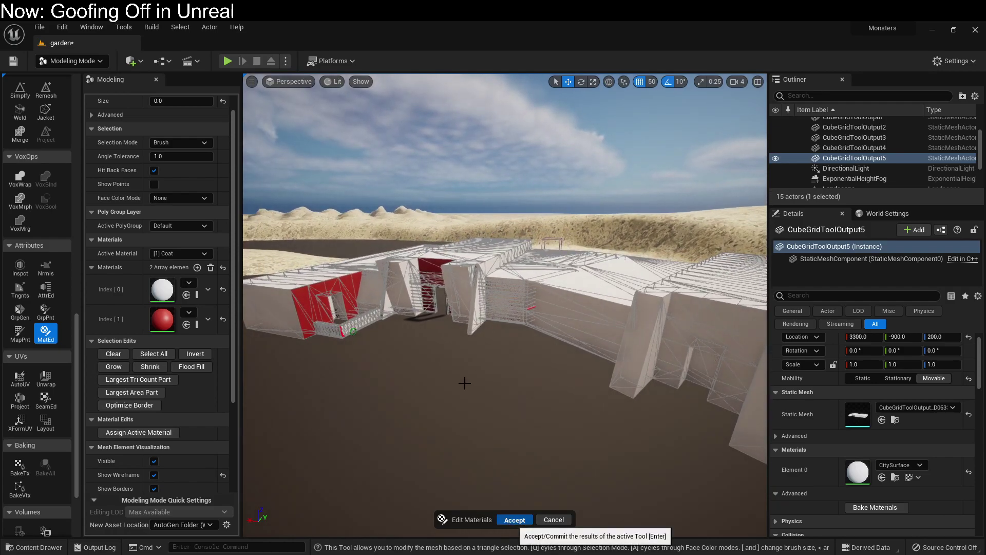
{"action": "mouse_move", "coordinate": [453, 363]}
{"action": "right_mouse_down"}
{"action": "mouse_move", "coordinate": [306, 344]}
{"action": "mouse_move", "coordinate": [308, 387]}
{"action": "mouse_move", "coordinate": [301, 383]}
{"action": "mouse_move", "coordinate": [444, 377]}
{"action": "mouse_move", "coordinate": [475, 357]}
{"action": "mouse_move", "coordinate": [514, 353]}
{"action": "mouse_move", "coordinate": [454, 362]}
{"action": "right_mouse_up"}
{"action": "key", "text": "w"}
{"action": "key", "text": "s"}
{"action": "key", "text": "d"}
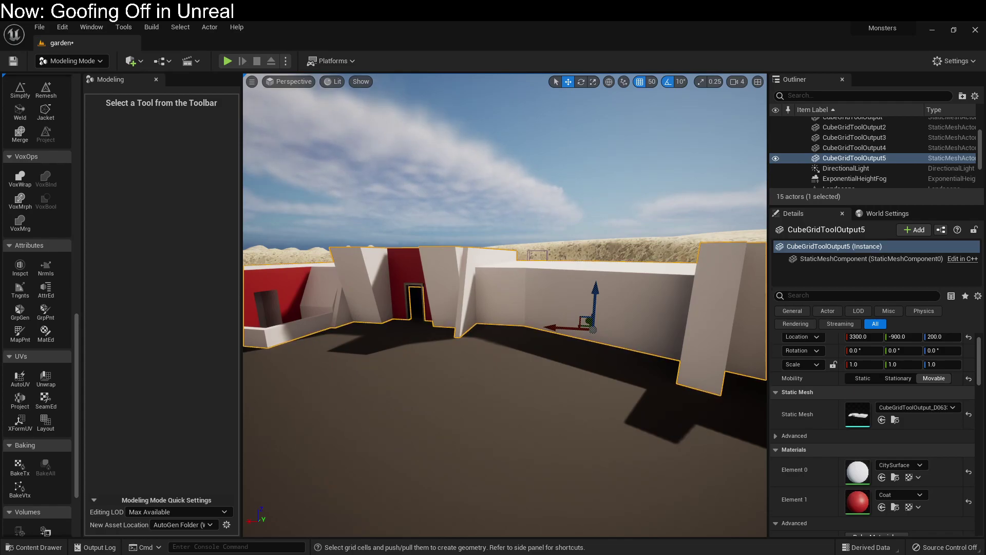
- Switch to Mesh Paint mode and activate the vertex colour Paint tool on the building
{"action": "left_click", "coordinate": [105, 65]}
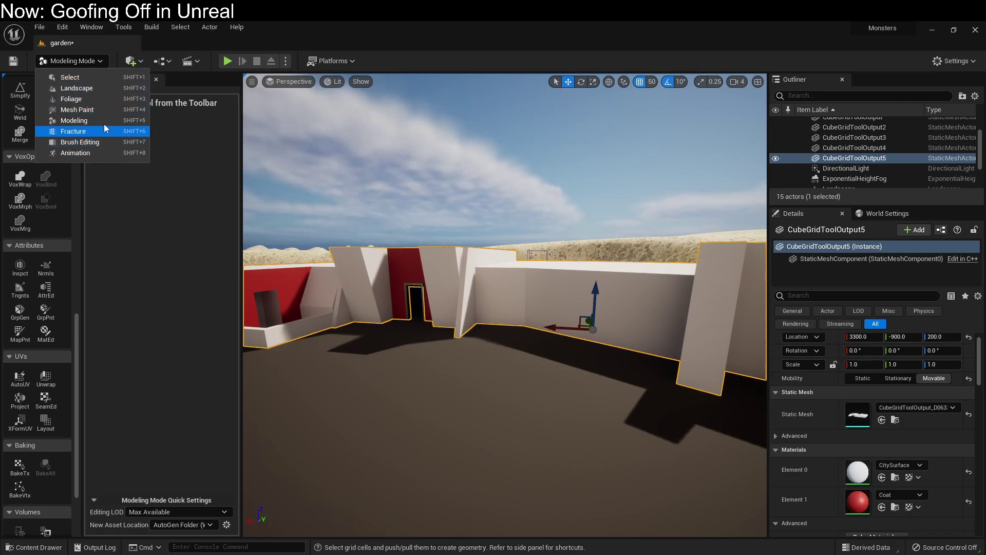
{"action": "left_click", "coordinate": [102, 111]}
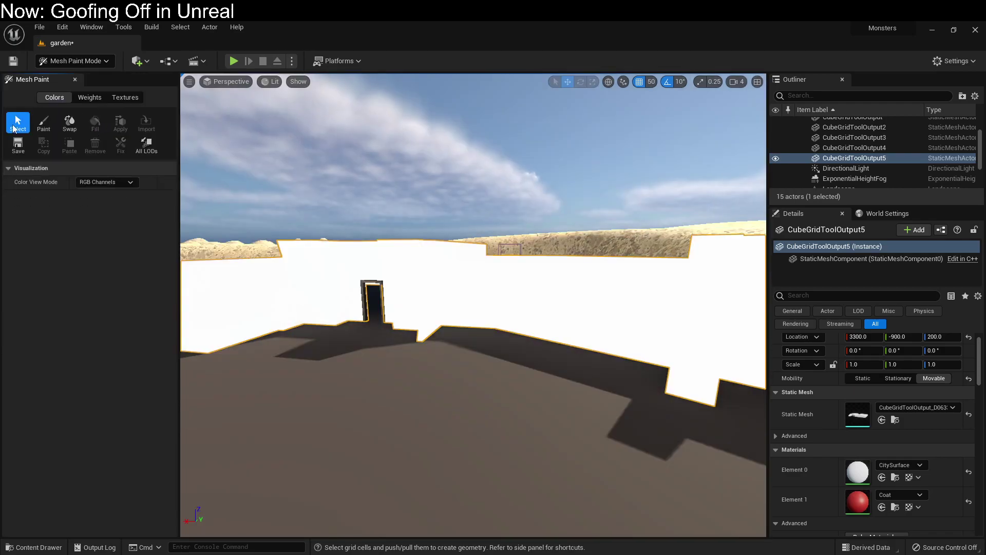
{"action": "left_click", "coordinate": [45, 122]}
{"action": "left_click", "coordinate": [412, 256]}
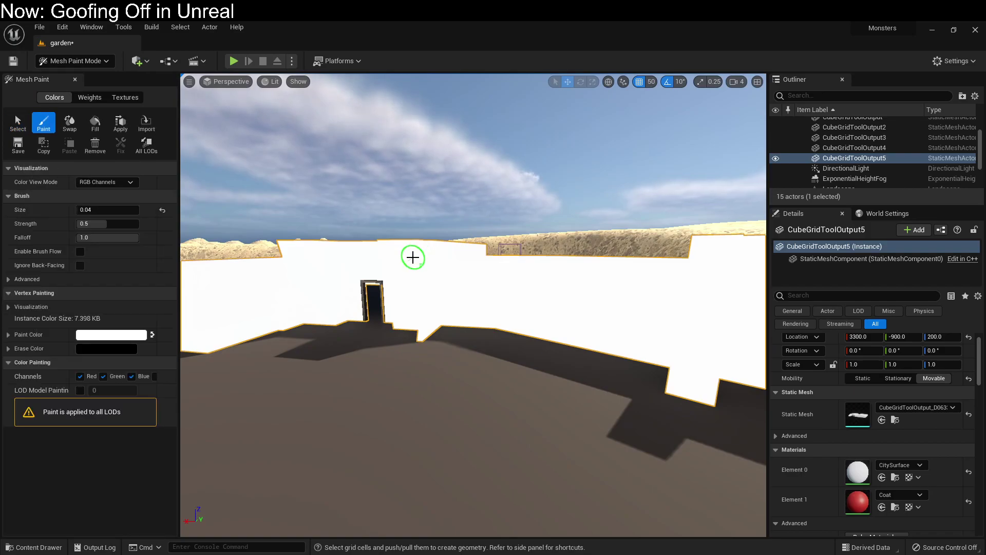
- Set the paint colour to a mid grey with value 0.369792 and paint the buttress to the right of the doorway
{"action": "right_click_drag", "start_coordinate": [435, 267], "coordinate": [417, 260]}
{"action": "key", "text": "w"}
{"action": "left_click", "coordinate": [111, 334]}
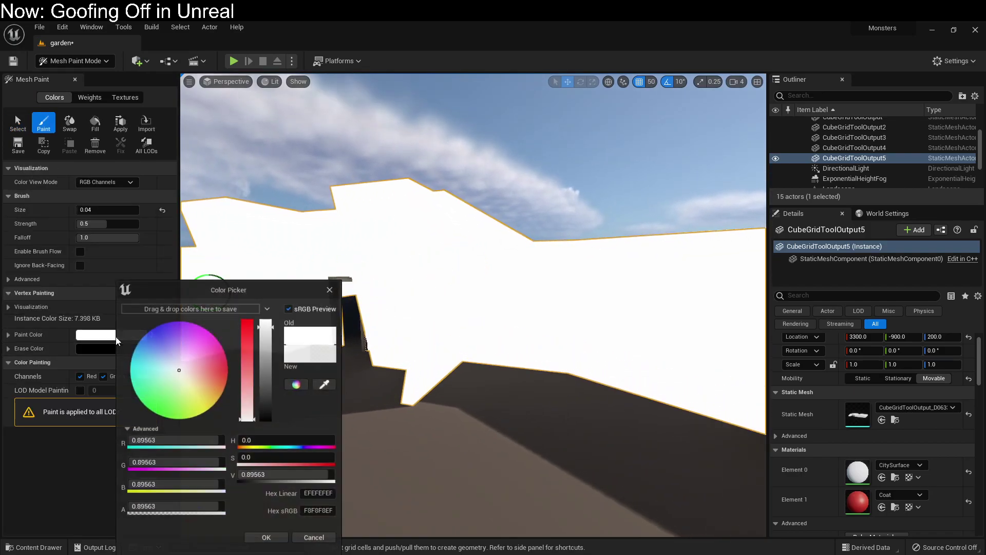
{"action": "left_click_drag", "start_coordinate": [273, 389], "coordinate": [261, 383]}
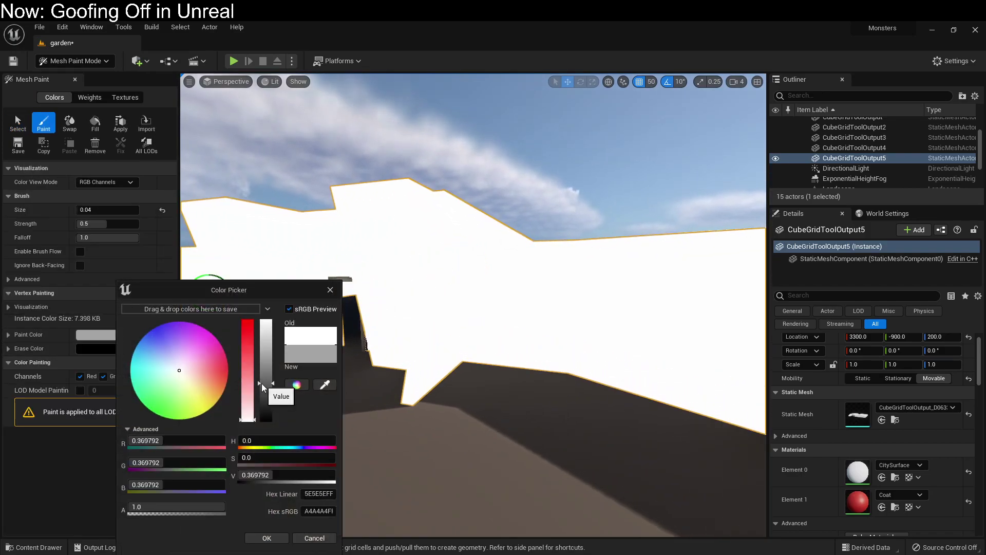
{"action": "left_click", "coordinate": [267, 537]}
{"action": "mouse_move", "coordinate": [425, 286]}
{"action": "left_mouse_down"}
{"action": "mouse_move", "coordinate": [431, 199]}
{"action": "mouse_move", "coordinate": [430, 220]}
{"action": "mouse_move", "coordinate": [439, 210]}
{"action": "mouse_move", "coordinate": [419, 345]}
{"action": "left_mouse_up"}
{"action": "left_click_drag", "start_coordinate": [406, 397], "coordinate": [417, 353]}
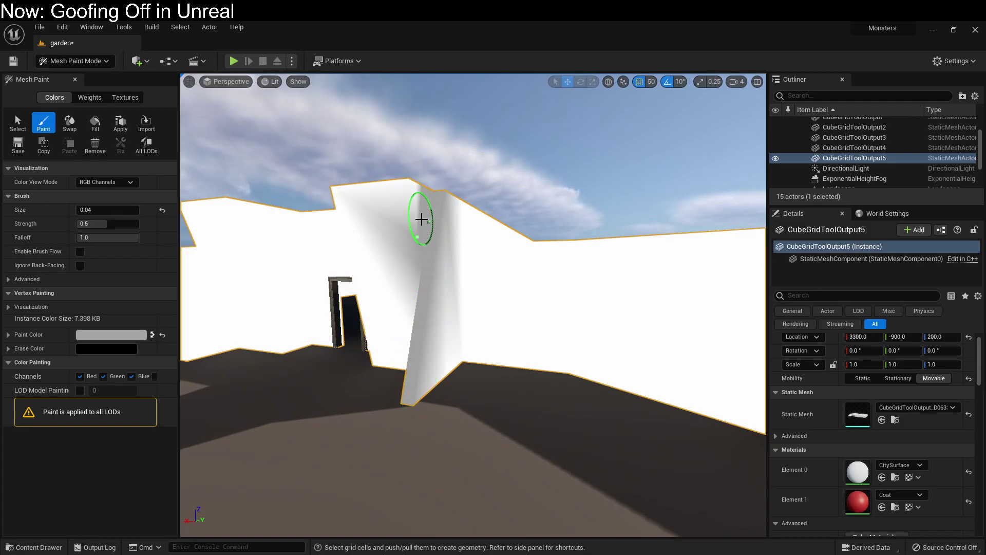
- Try filling the whole building mesh with the grey vertex colour, and undo the fill
{"action": "left_click", "coordinate": [95, 123]}
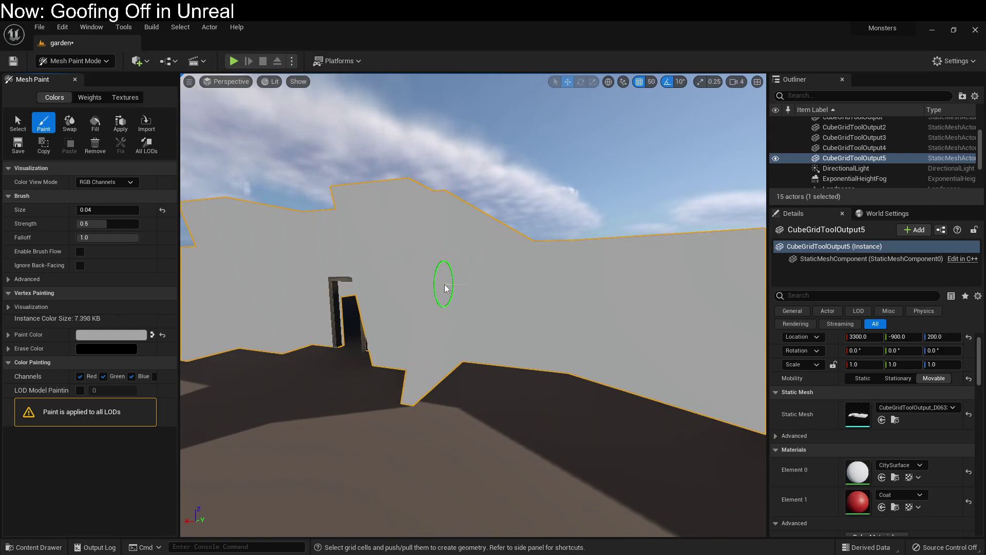
{"action": "key", "text": "ctrl+z"}
- Play the level and back away from the red doorway to examine the building's front
{"action": "right_click_drag", "start_coordinate": [444, 284], "coordinate": [453, 326]}
{"action": "key", "text": "s"}
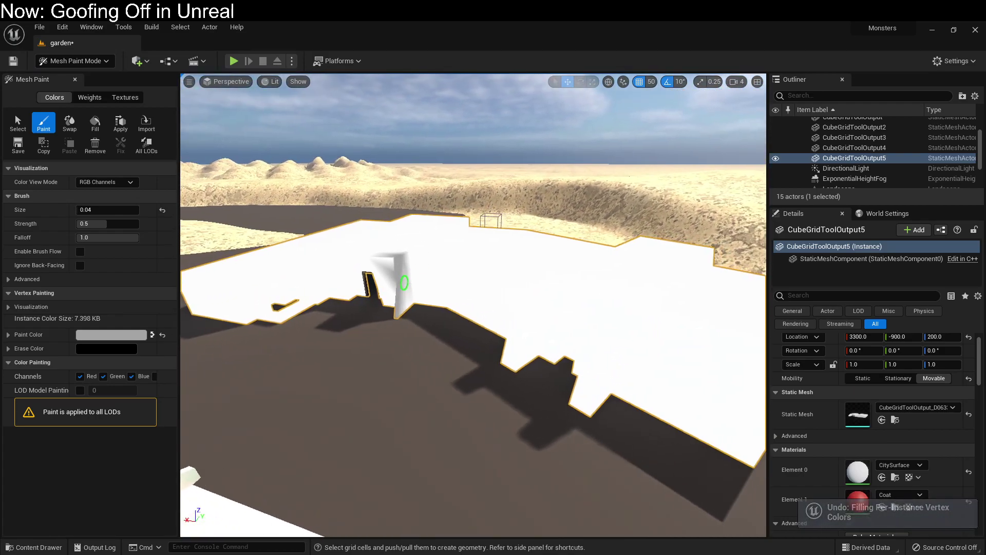
{"action": "right_click_drag", "start_coordinate": [404, 282], "coordinate": [385, 281]}
{"action": "key", "text": "d"}
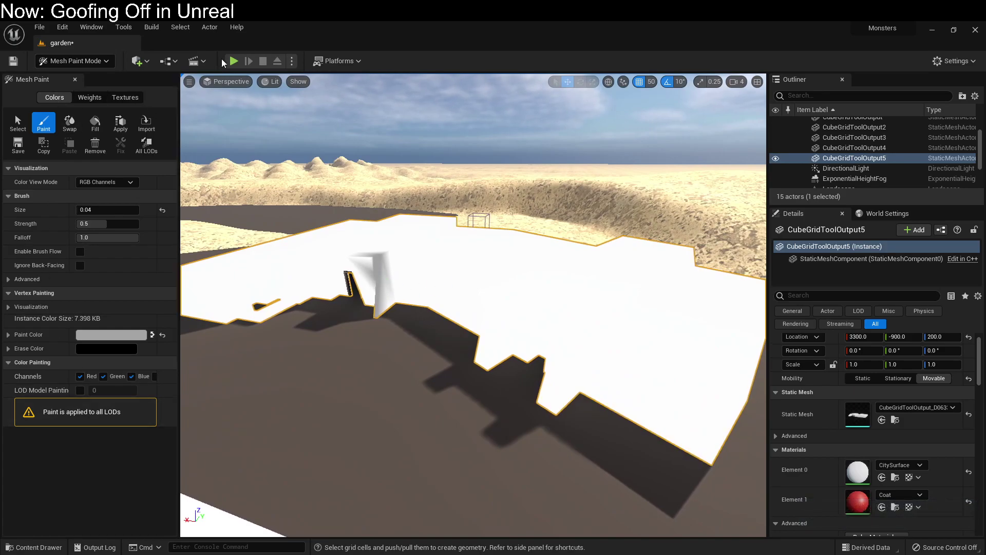
{"action": "key", "text": "w"}
{"action": "right_click_drag", "start_coordinate": [295, 186], "coordinate": [345, 183]}
{"action": "key", "text": "a"}
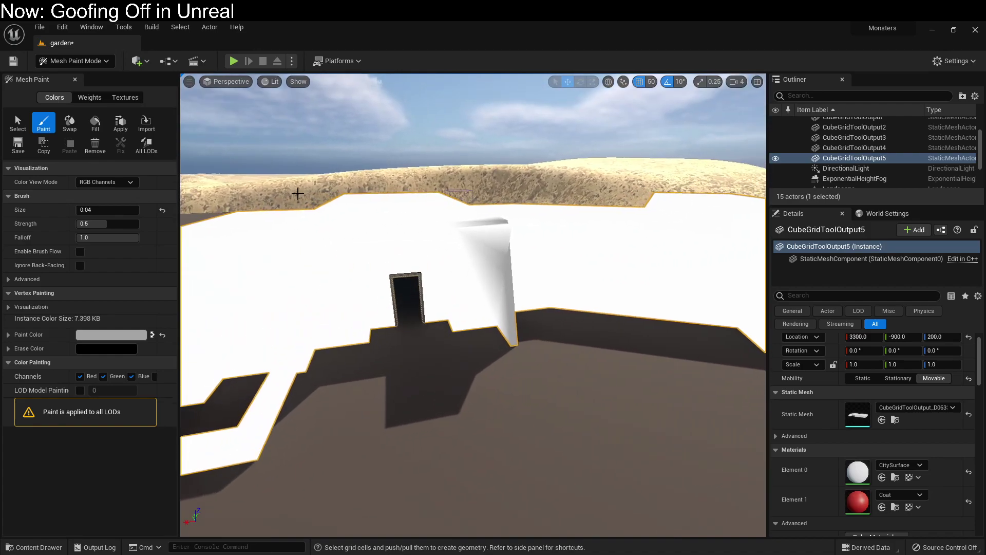
{"action": "left_click", "coordinate": [238, 62]}
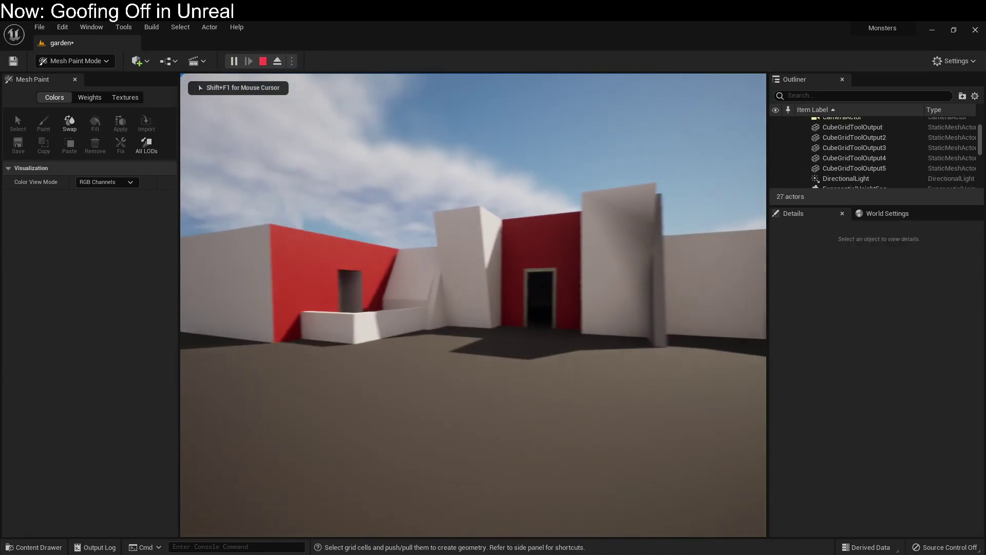
{"action": "key", "text": "s"}
{"action": "key", "text": "s"}
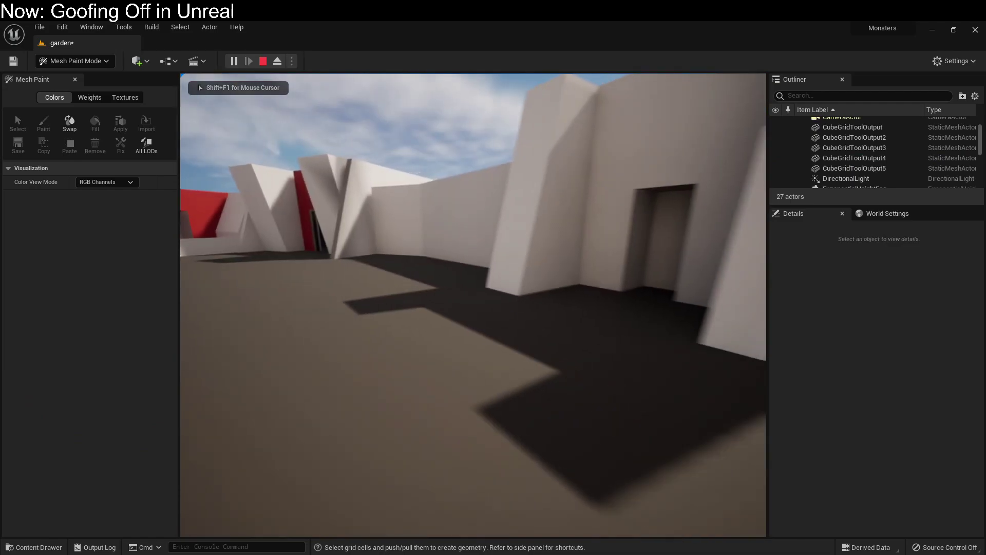
{"action": "key", "text": "s"}
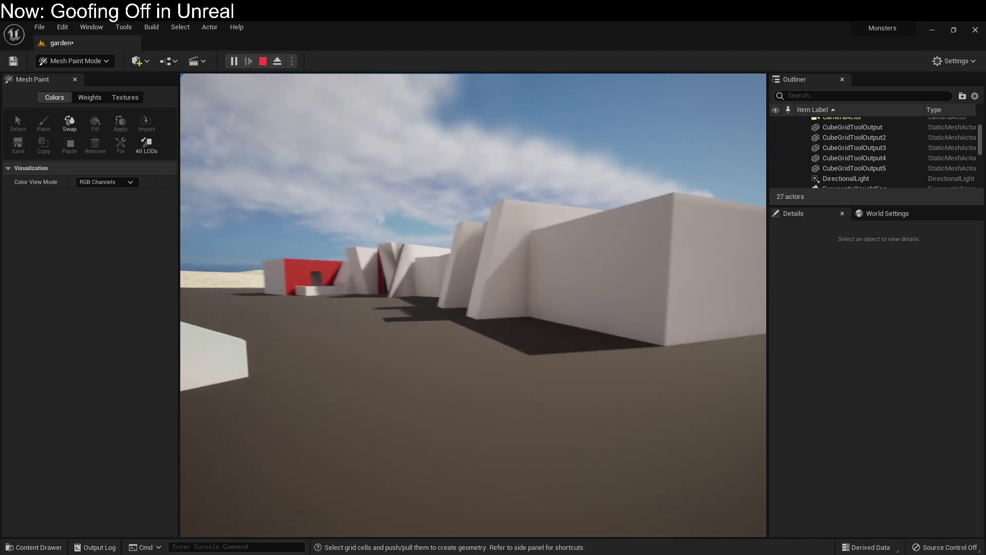
- Walk along the facade to the red wall and parapet in play mode, examining the buttresses and doorways
{"action": "key", "text": "w"}
{"action": "key", "text": "w"}
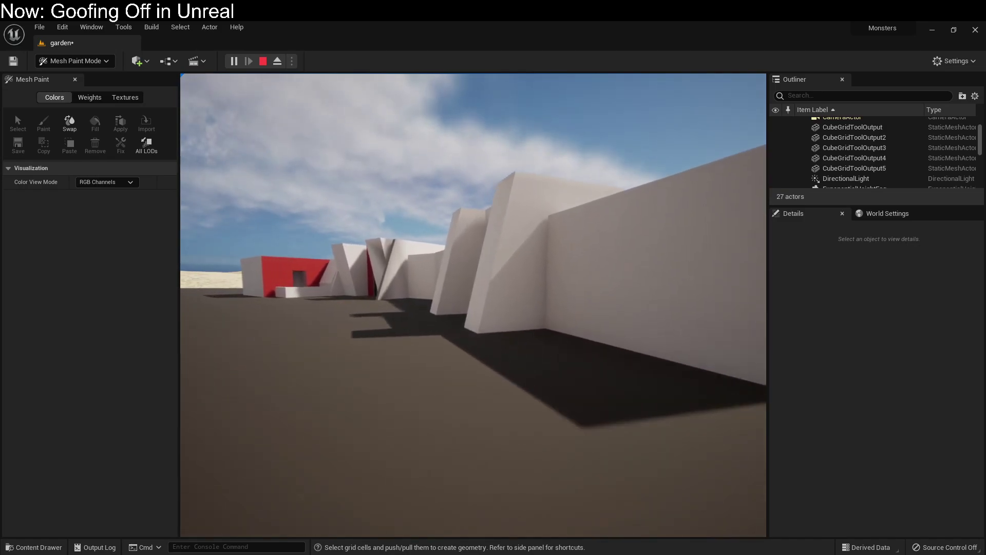
{"action": "key", "text": "w"}
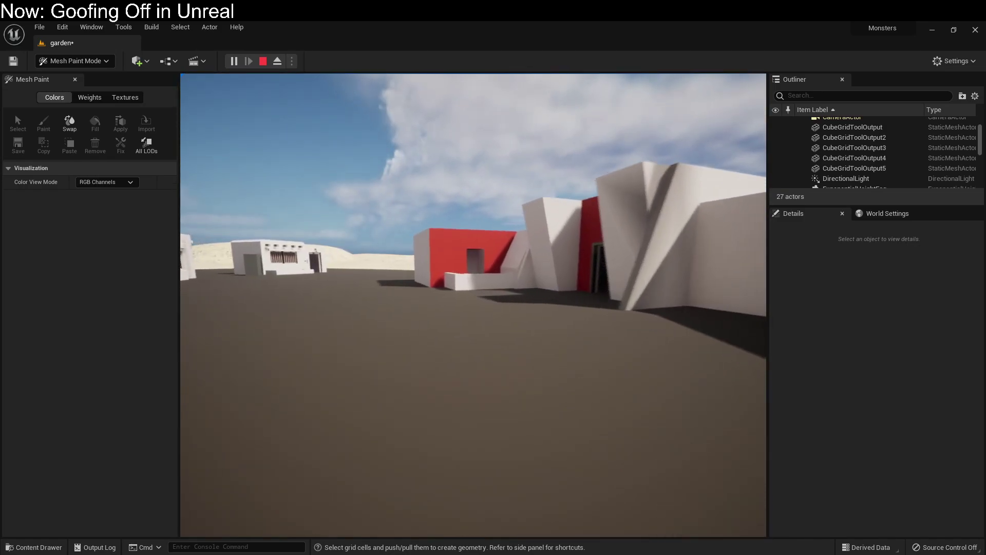
{"action": "key", "text": "w"}
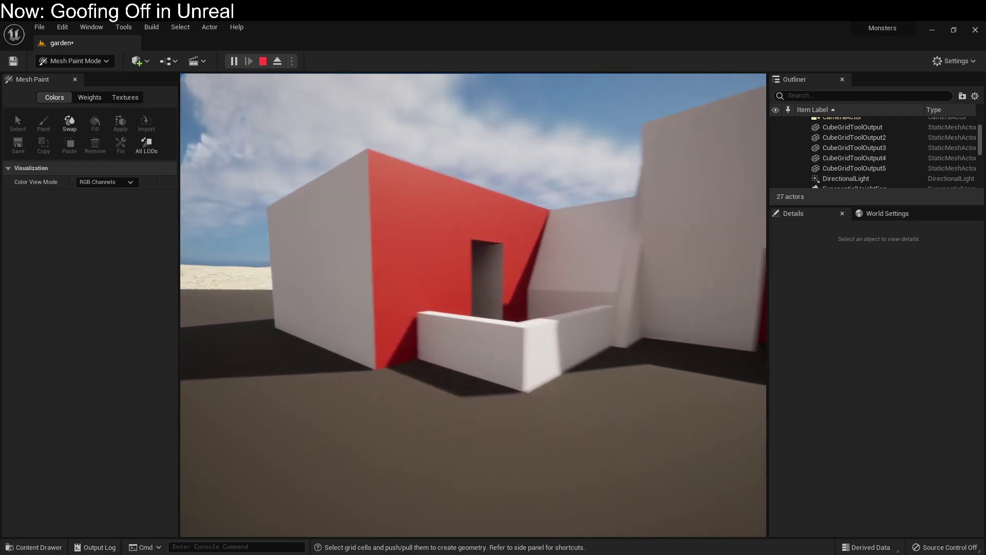
{"action": "key", "text": "w"}
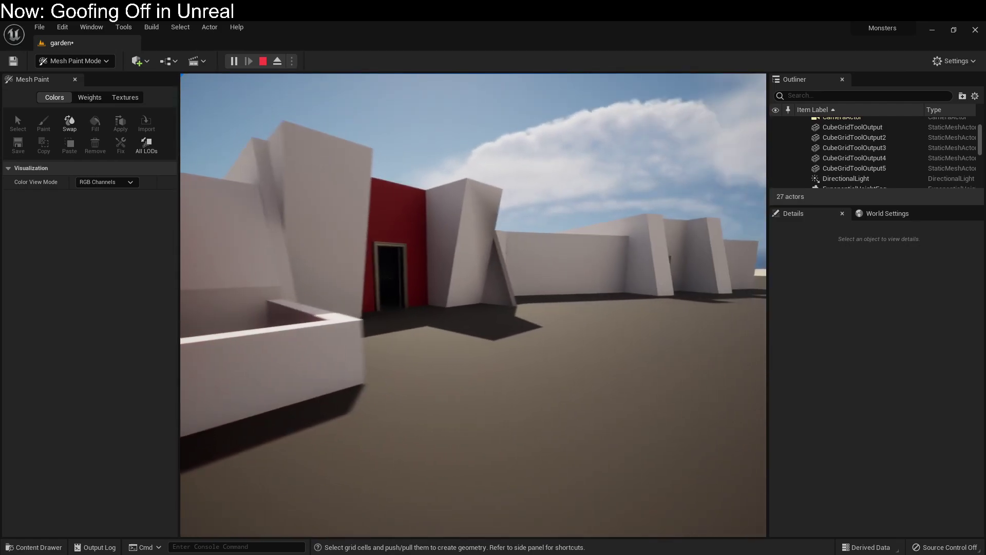
{"action": "key", "text": "w"}
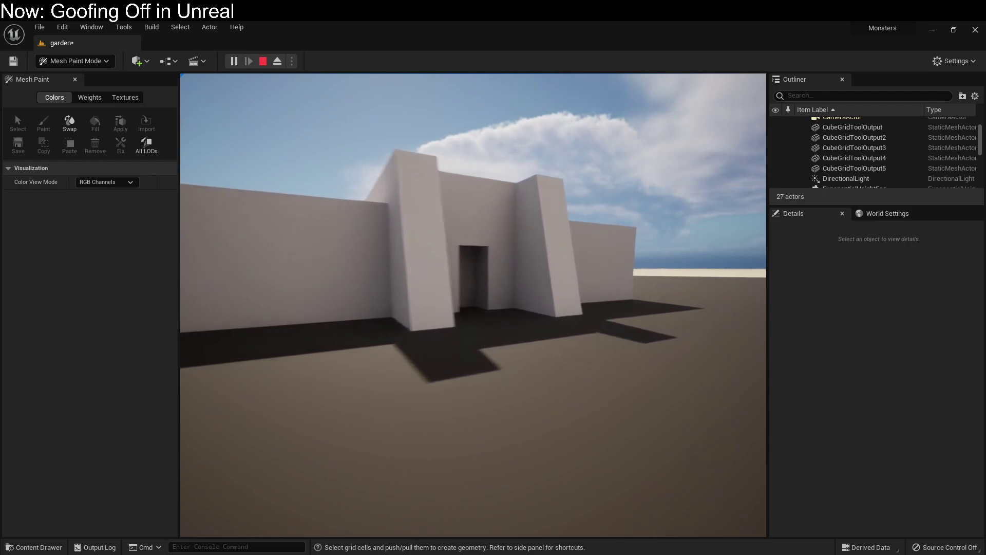
- Back off to view the whole facade, walk to the building's plain end wall, and end the play session
{"action": "key", "text": "d"}
{"action": "key", "text": "s"}
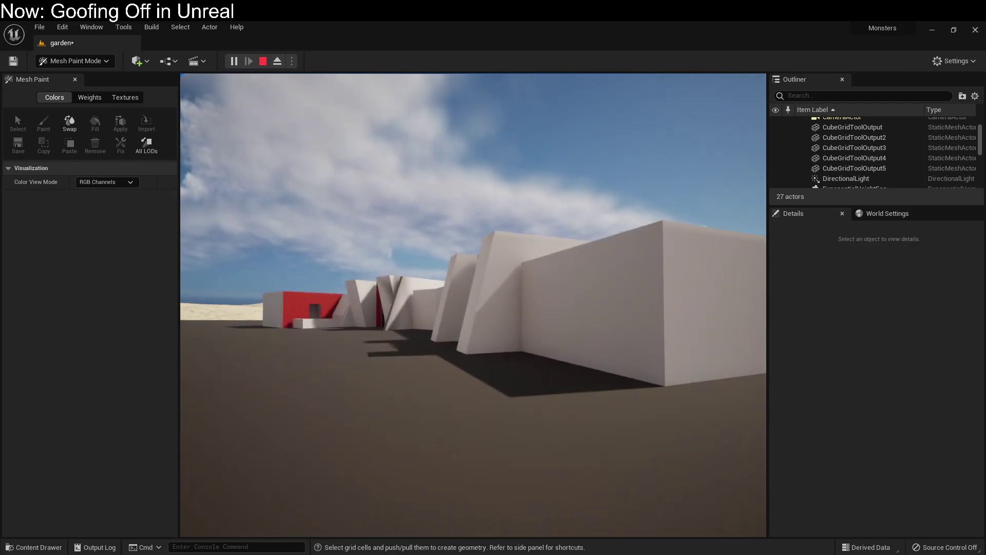
{"action": "key", "text": "w"}
{"action": "key", "text": "w"}
{"action": "key", "text": "w"}
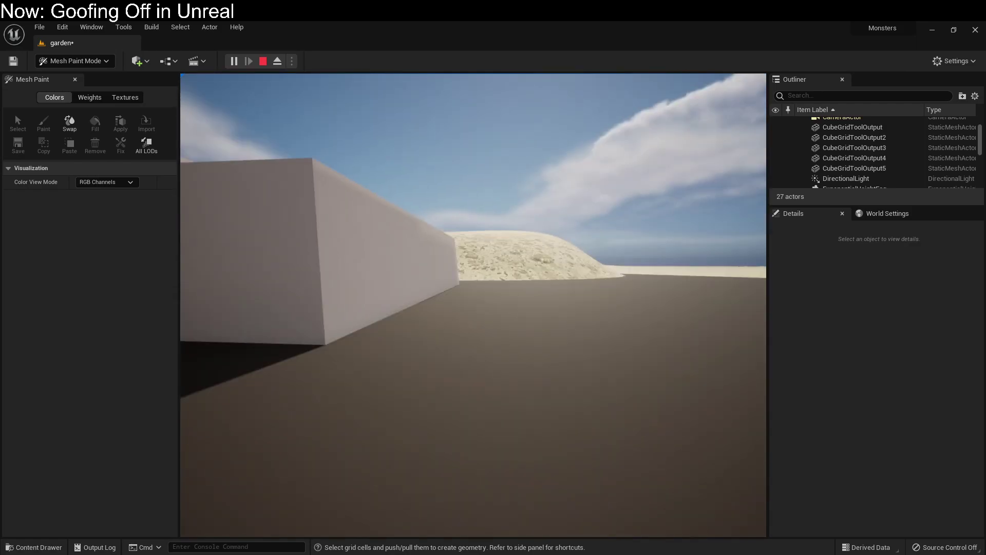
{"action": "key", "text": "Escape"}
{"action": "left_click", "coordinate": [450, 247]}
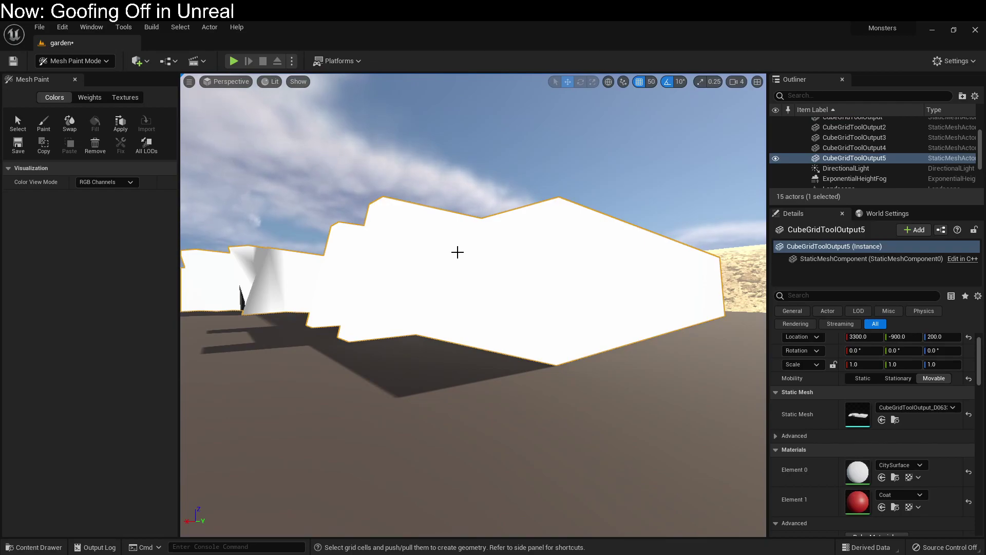
- Leave Mesh Paint mode and return to Select mode with the building still selected
{"action": "key", "text": "s"}
{"action": "mouse_move", "coordinate": [458, 252]}
{"action": "right_mouse_down"}
{"action": "mouse_move", "coordinate": [447, 287]}
{"action": "mouse_move", "coordinate": [406, 323]}
{"action": "mouse_move", "coordinate": [391, 318]}
{"action": "right_mouse_up"}
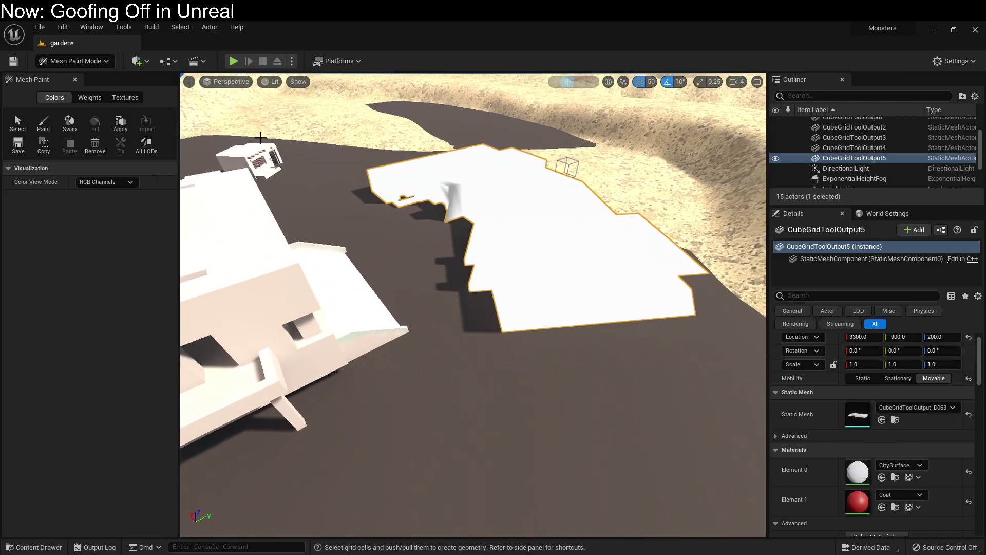
{"action": "left_click", "coordinate": [89, 64]}
{"action": "left_click", "coordinate": [83, 77]}
- Examine the building's roof, buttresses and red doorway walls from above, along with the neighbouring buildings
{"action": "key", "text": "w"}
{"action": "right_click_drag", "start_coordinate": [482, 240], "coordinate": [478, 220]}
{"action": "right_click_drag", "start_coordinate": [457, 257], "coordinate": [483, 240]}
{"action": "right_click_drag", "start_coordinate": [331, 227], "coordinate": [307, 179]}
{"action": "key", "text": "w"}
{"action": "key", "text": "s"}
{"action": "key", "text": "s"}
{"action": "key", "text": "w"}
{"action": "right_click_drag", "start_coordinate": [537, 321], "coordinate": [406, 348]}
{"action": "right_click_drag", "start_coordinate": [376, 306], "coordinate": [400, 324]}
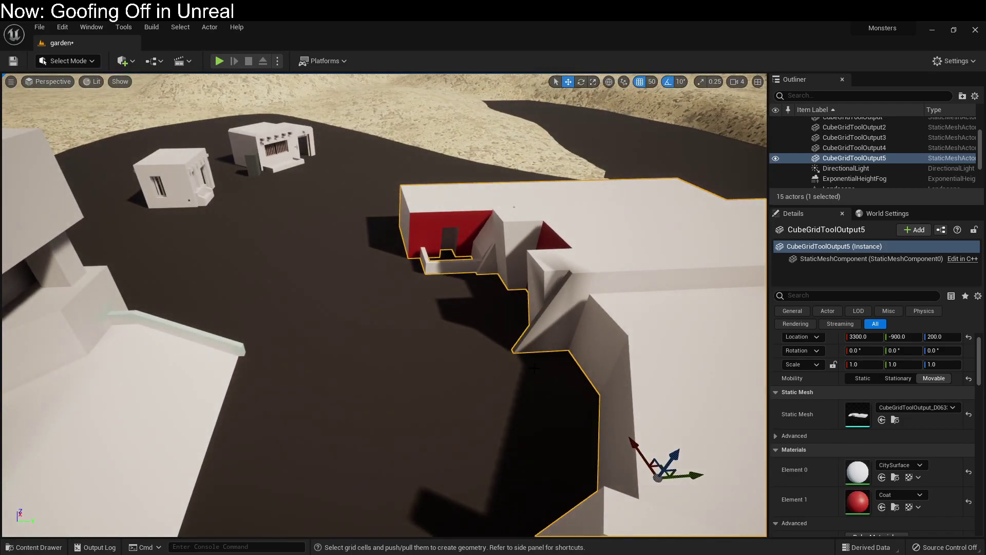